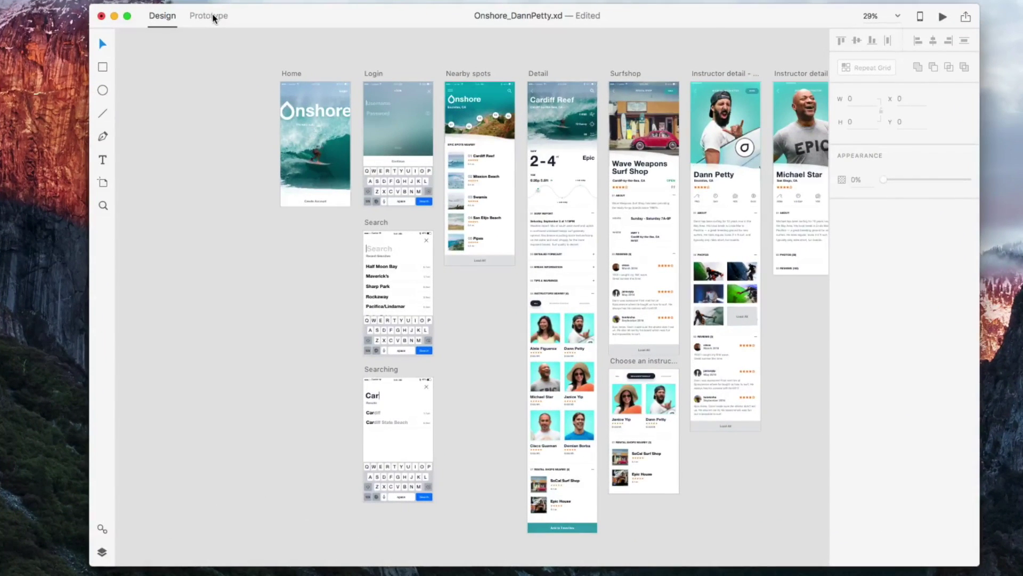
Switch the Onshore file to Prototype mode and zoom in on the Home artboard
{"action": "left_click", "coordinate": [214, 18]}
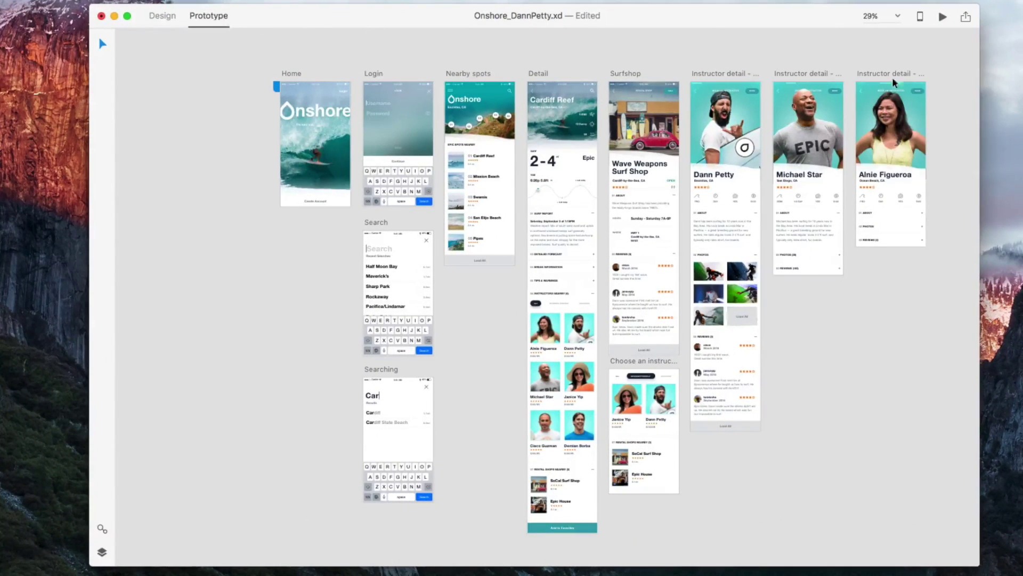
{"action": "left_click", "coordinate": [157, 16]}
{"action": "left_click", "coordinate": [215, 18]}
{"action": "scroll", "coordinate": [314, 195], "scroll_direction": "up", "scroll_amount": 5}
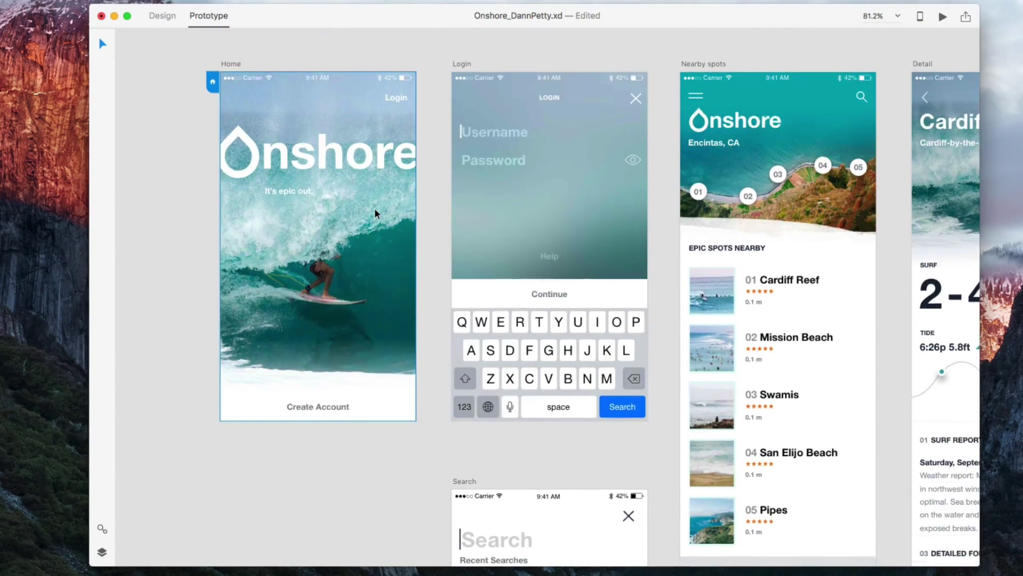
Select the Login text, Onshore logo, 'It's epic out.' tagline and Create Account on Home
{"action": "left_click", "coordinate": [392, 98]}
{"action": "left_click", "coordinate": [350, 154]}
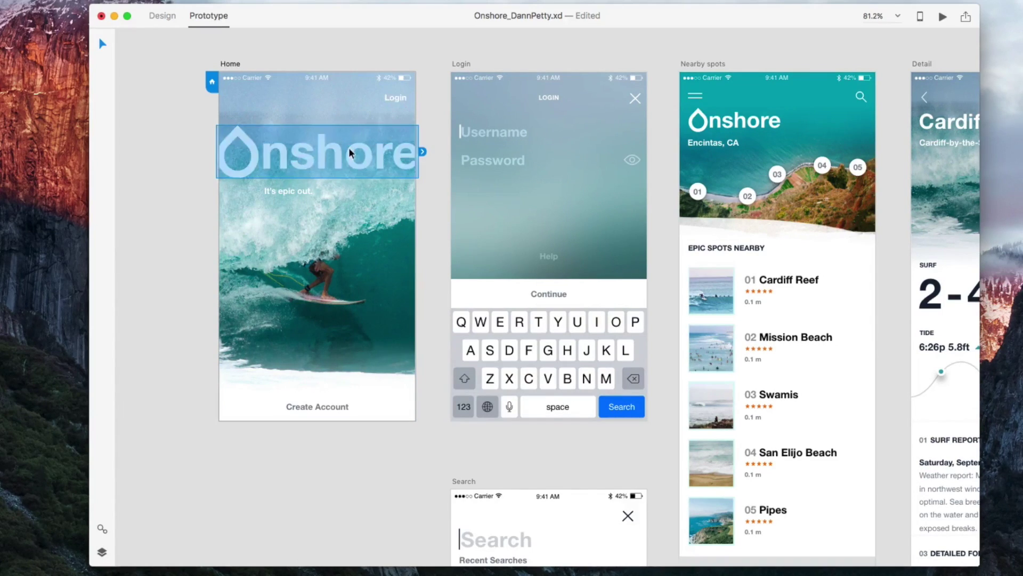
{"action": "left_click", "coordinate": [298, 191]}
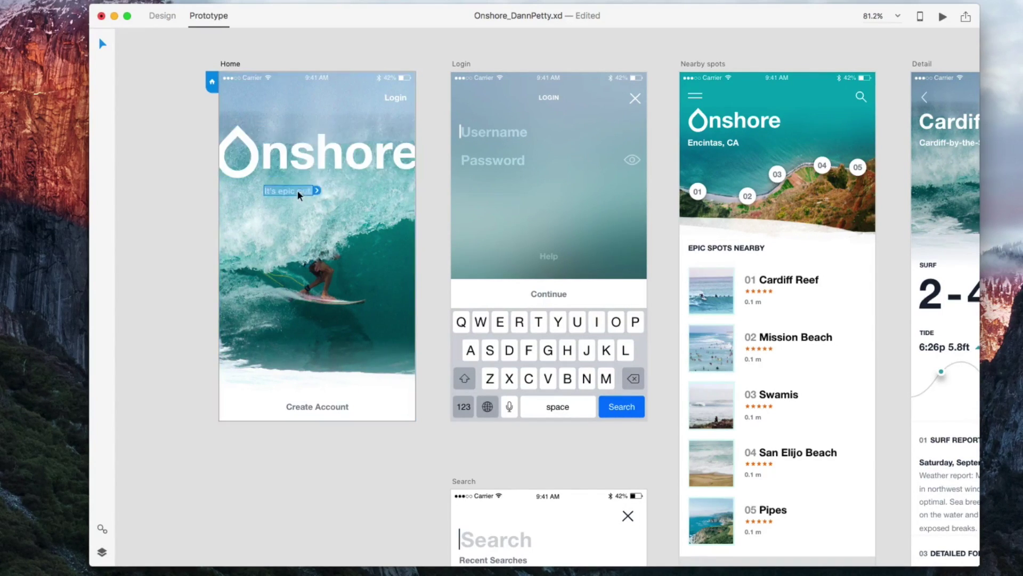
{"action": "left_click", "coordinate": [357, 406]}
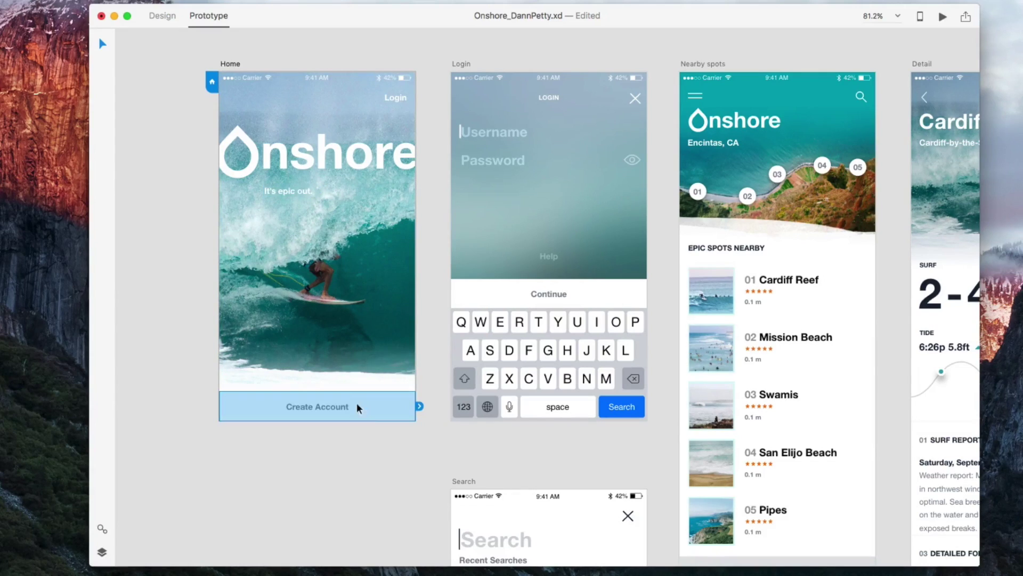
Wire Create Account to the Login artboard using Slide Up with Ease In-Out easing, 0.2 s
{"action": "left_click_drag", "start_coordinate": [420, 406], "coordinate": [478, 236]}
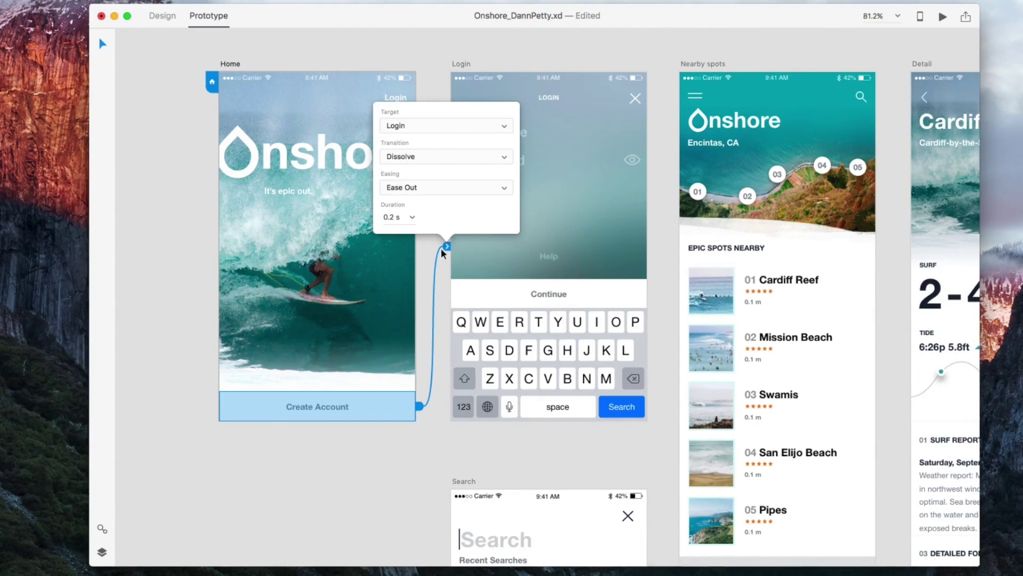
{"action": "left_click", "coordinate": [408, 157]}
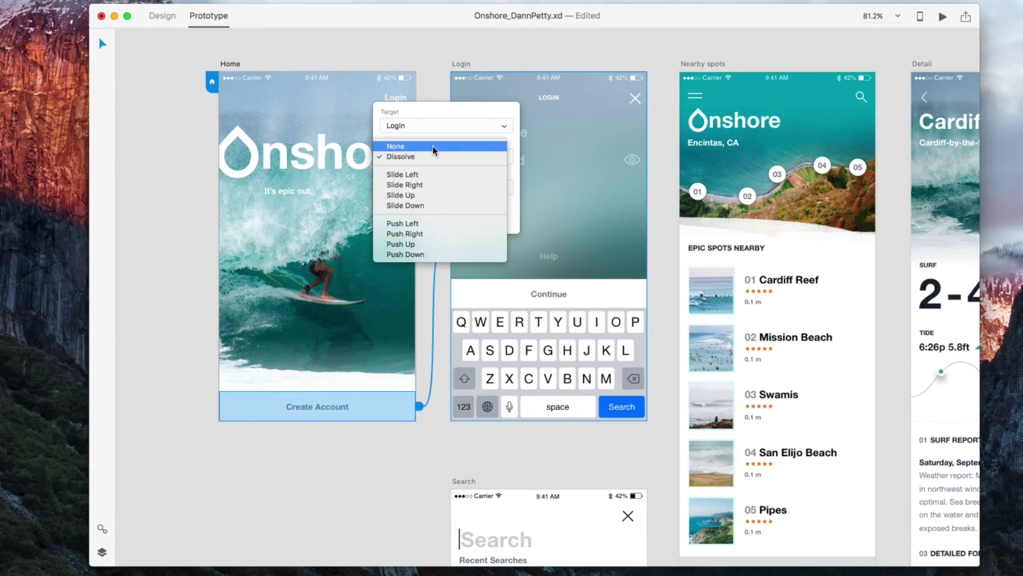
{"action": "left_click", "coordinate": [431, 146]}
{"action": "left_click", "coordinate": [434, 160]}
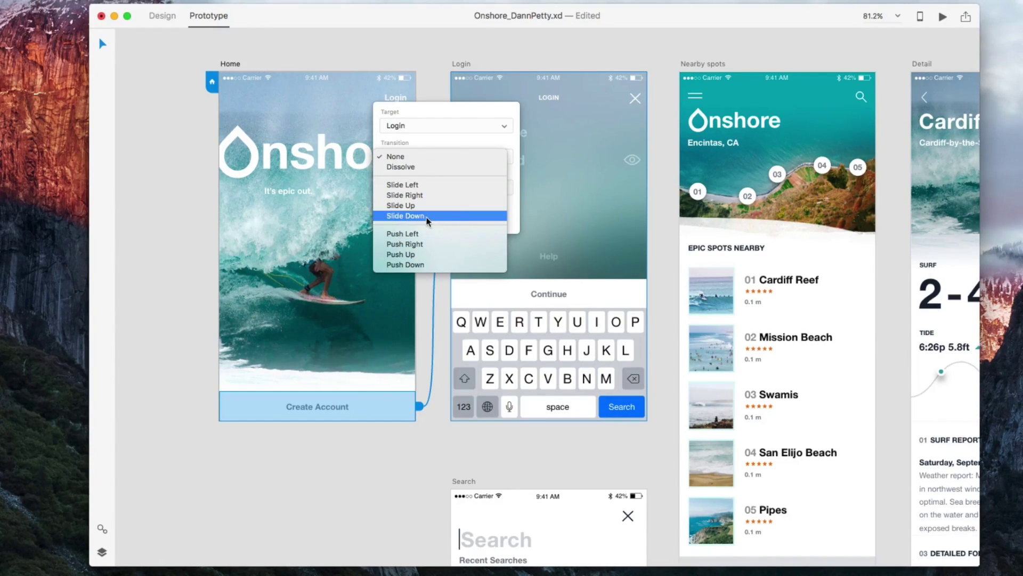
{"action": "left_click", "coordinate": [413, 206]}
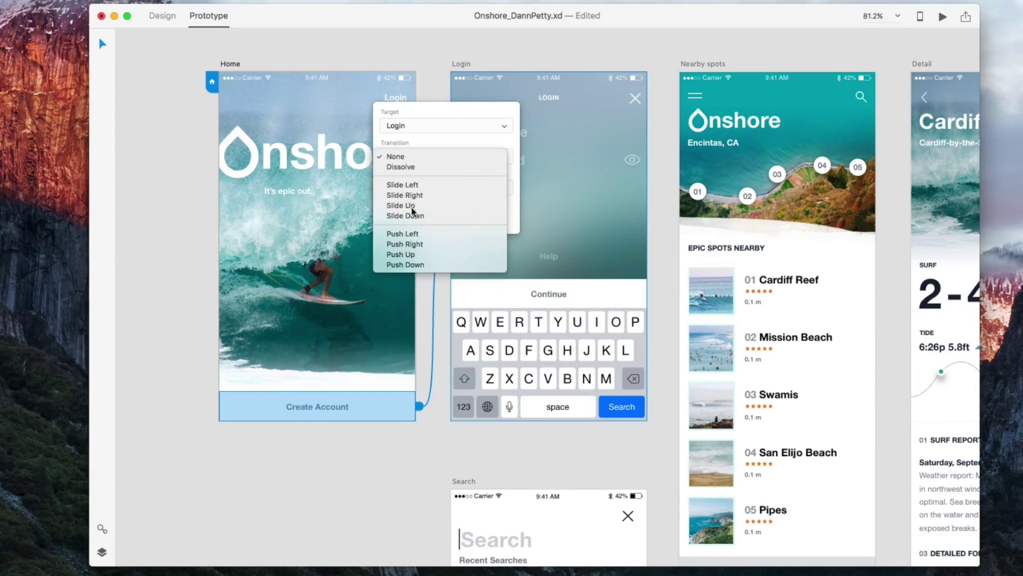
{"action": "left_click", "coordinate": [402, 187]}
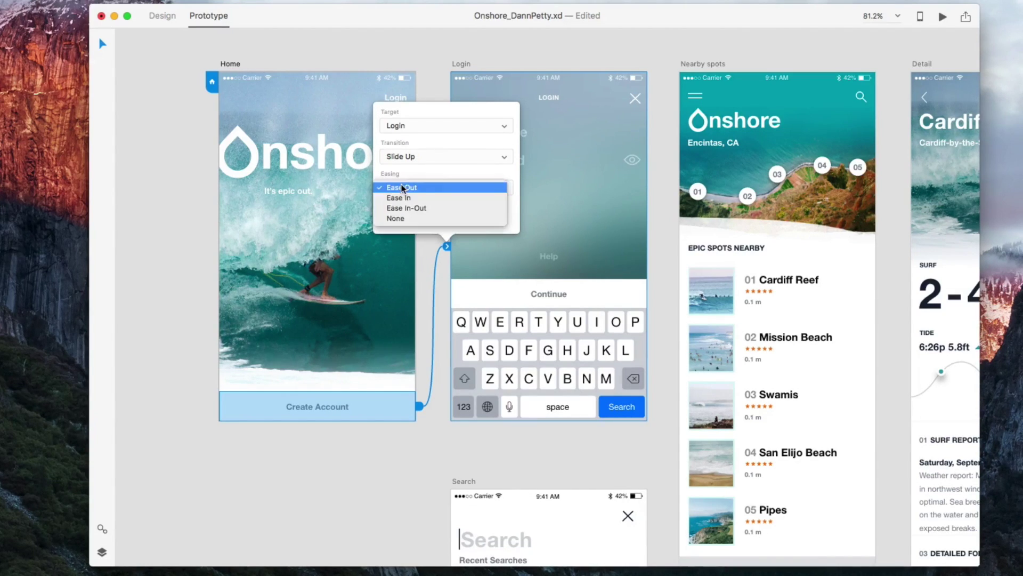
{"action": "left_click", "coordinate": [456, 208]}
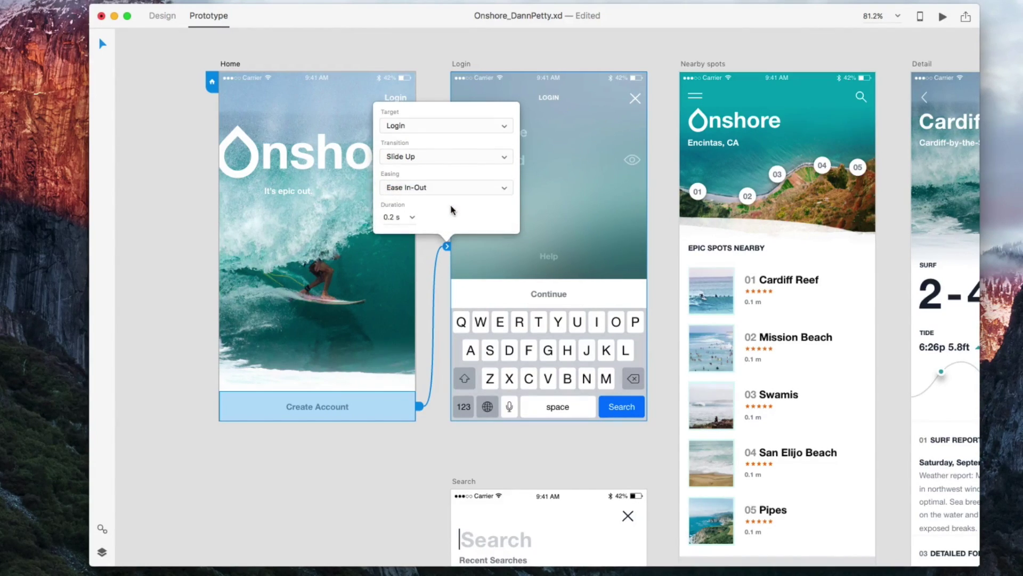
{"action": "left_click", "coordinate": [410, 218]}
{"action": "key", "text": "Escape"}
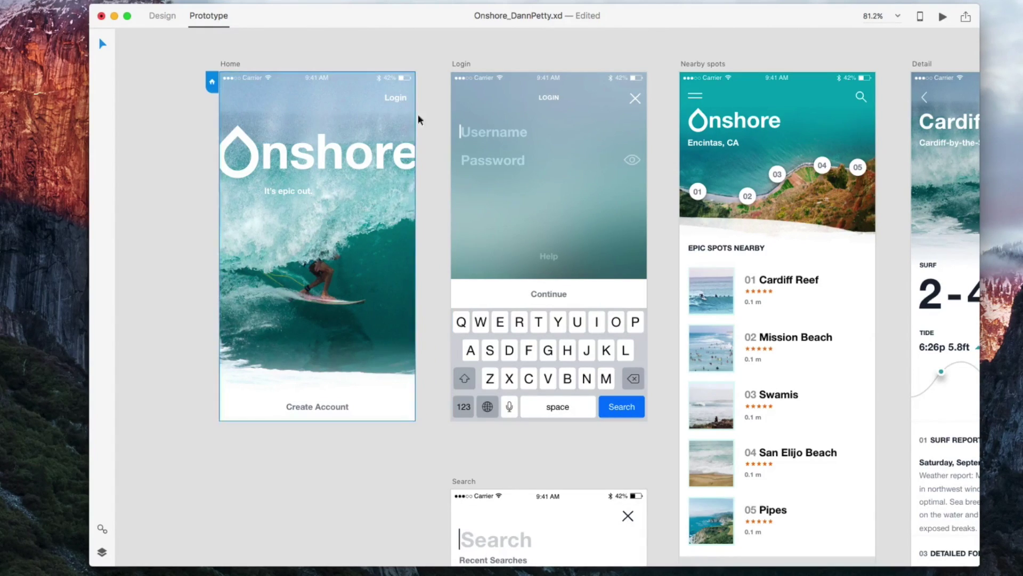
Open the prototype preview window and position it beside the Home and Login artboards
{"action": "left_click", "coordinate": [471, 109]}
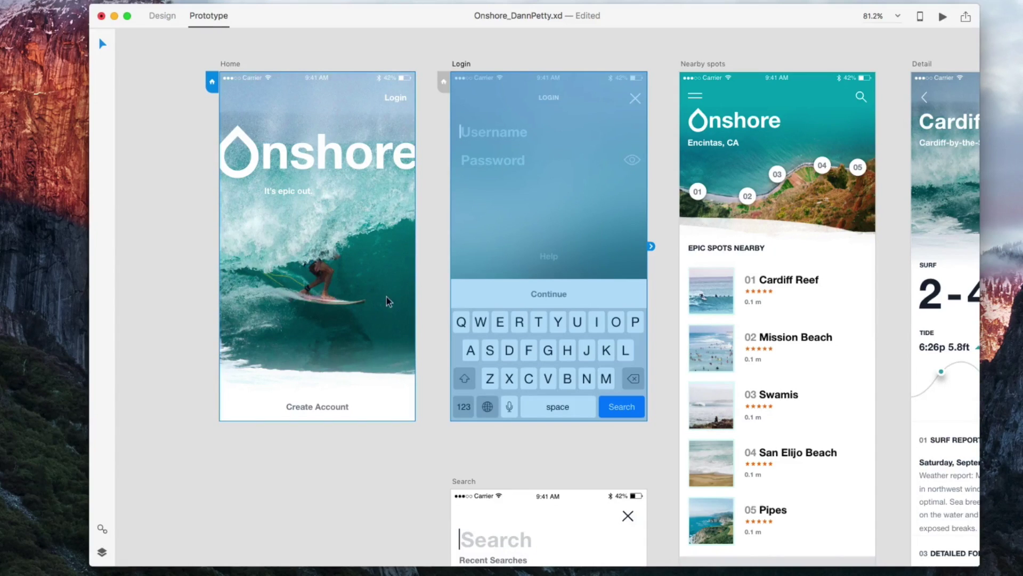
{"action": "left_click", "coordinate": [434, 175]}
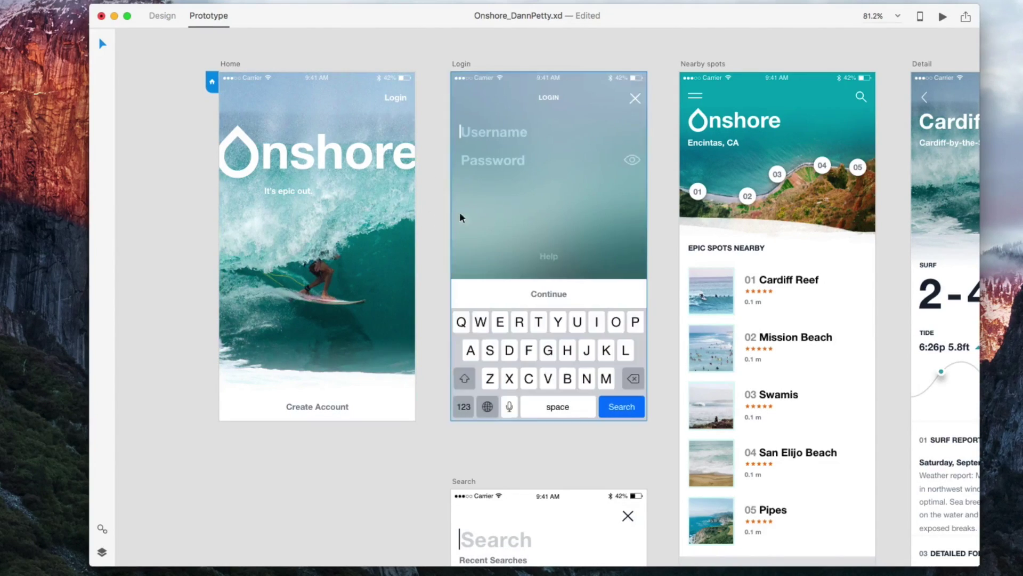
{"action": "left_click", "coordinate": [942, 18]}
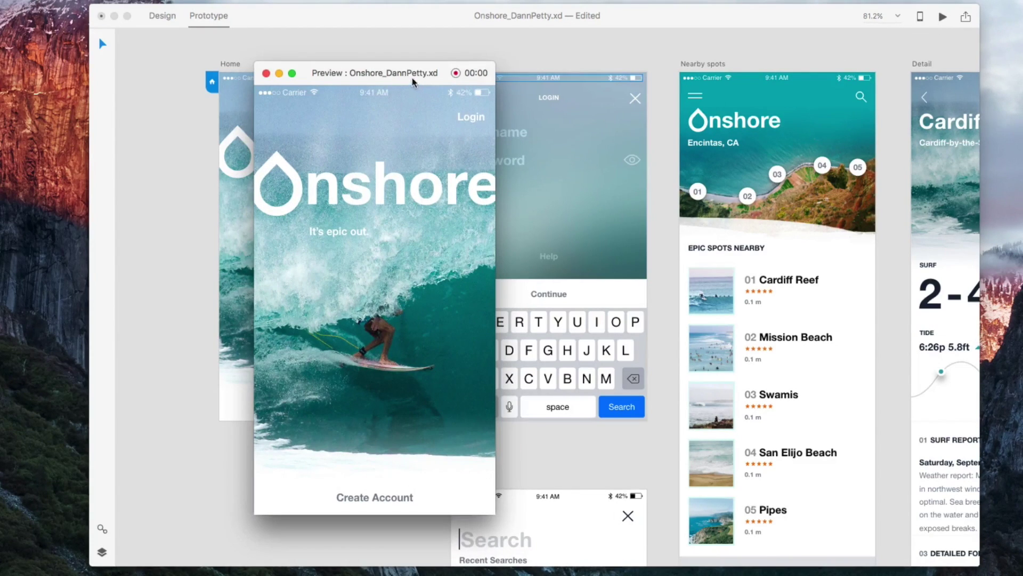
{"action": "left_click_drag", "start_coordinate": [412, 81], "coordinate": [607, 60]}
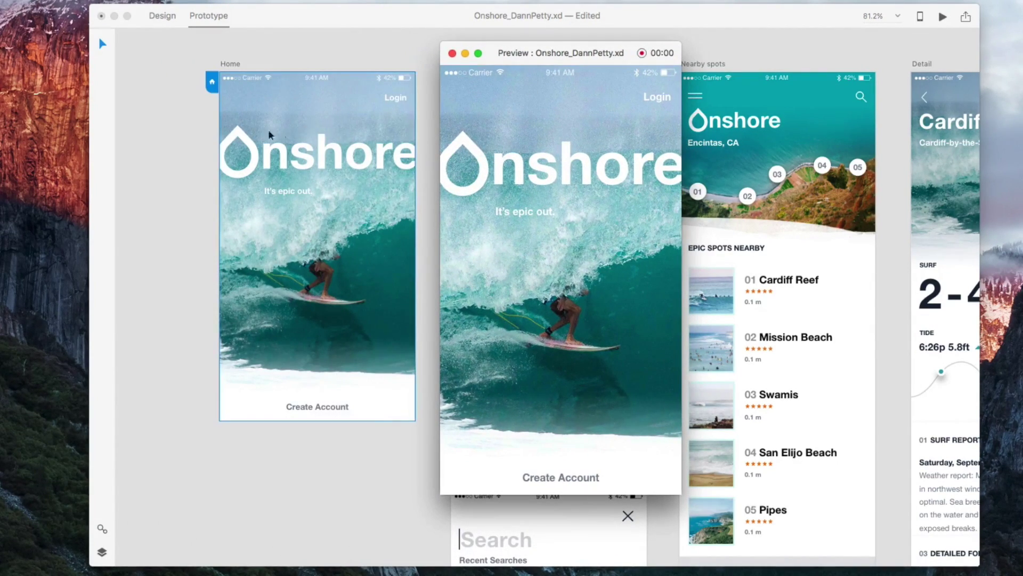
{"action": "left_click_drag", "start_coordinate": [513, 67], "coordinate": [296, 109]}
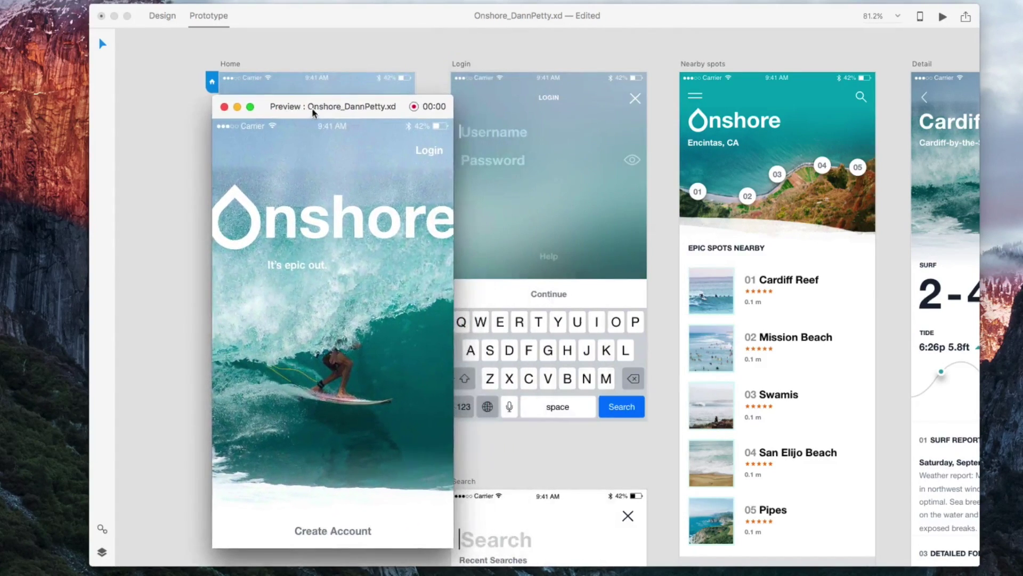
Set Login as the home screen and preview to confirm the prototype starts there
{"action": "left_click", "coordinate": [475, 87]}
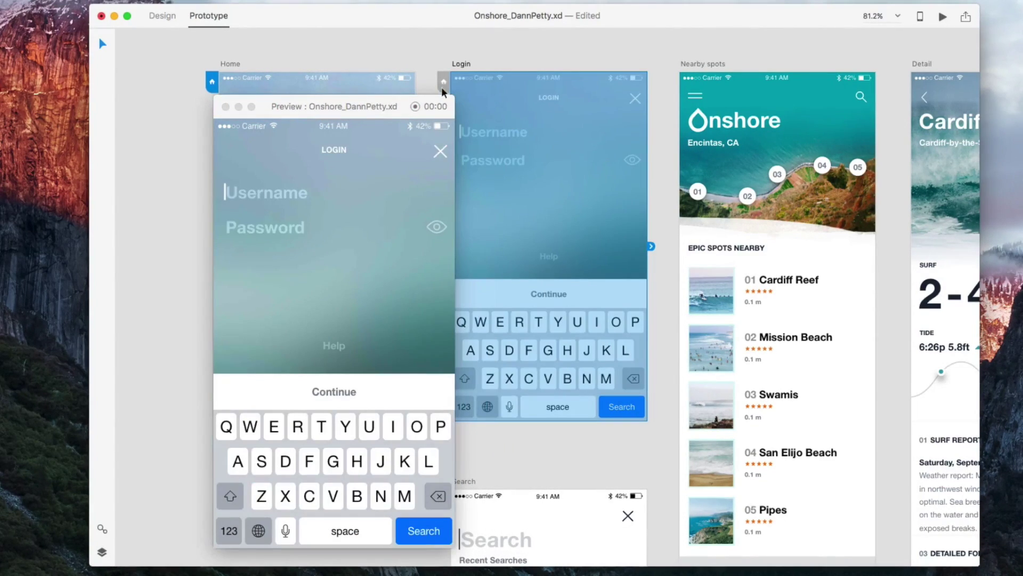
{"action": "left_click", "coordinate": [444, 83]}
{"action": "left_click_drag", "start_coordinate": [395, 100], "coordinate": [416, 73]}
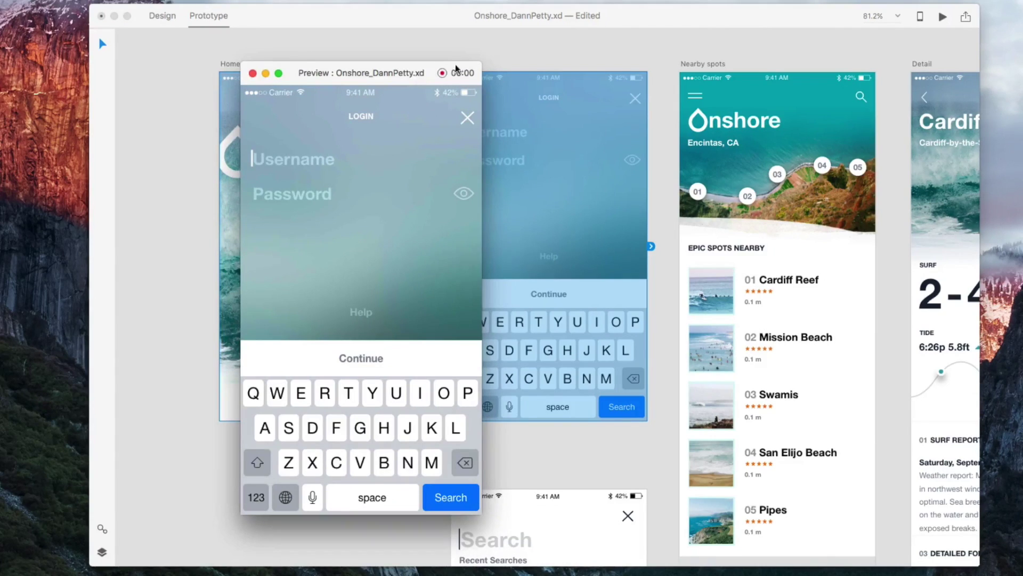
{"action": "left_click", "coordinate": [246, 73]}
{"action": "left_click", "coordinate": [285, 57]}
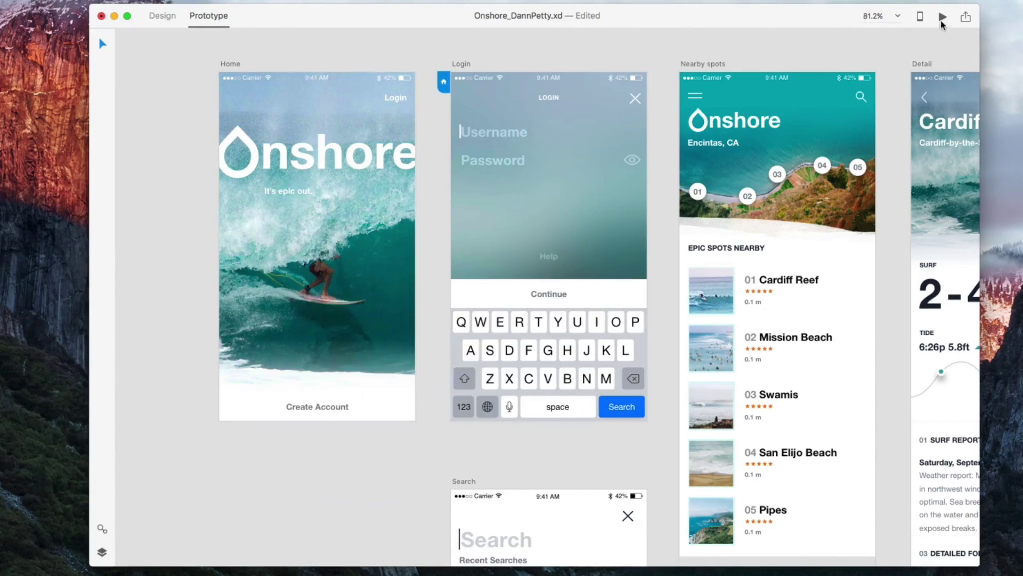
{"action": "left_click", "coordinate": [942, 19]}
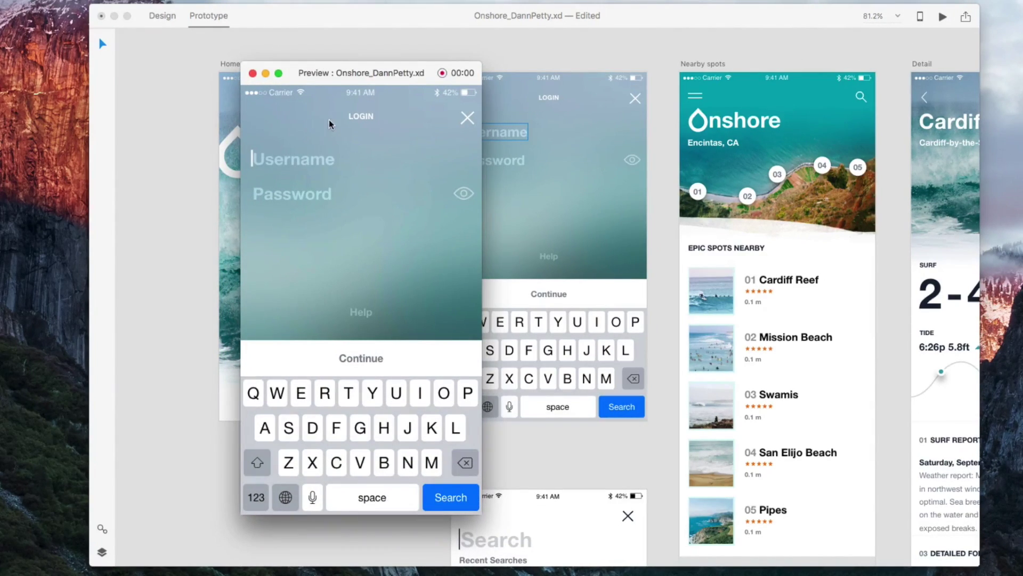
{"action": "left_click", "coordinate": [254, 74]}
{"action": "left_click", "coordinate": [365, 127]}
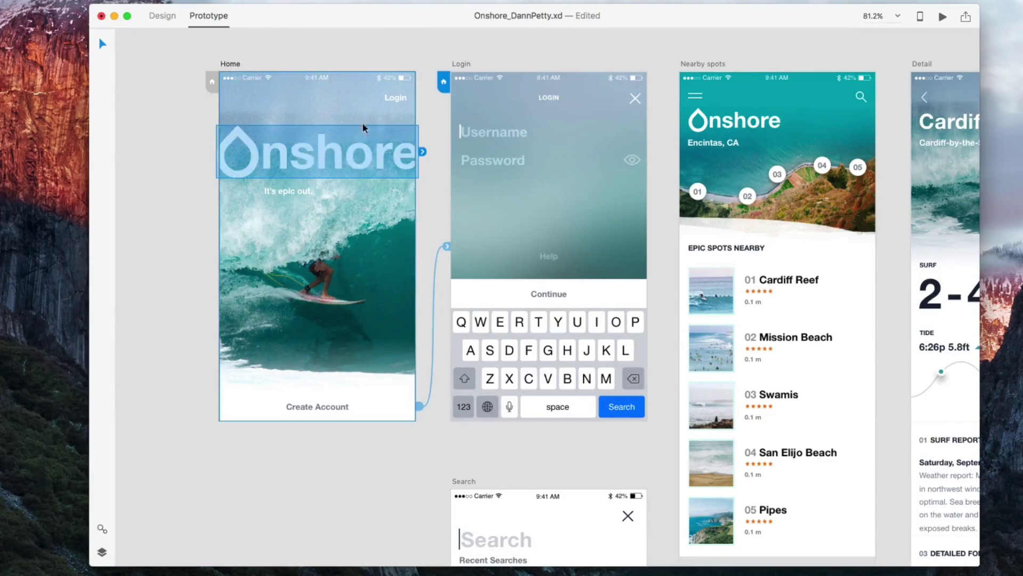
Preview the prototype and test the Create Account link to Login
{"action": "left_click", "coordinate": [195, 112]}
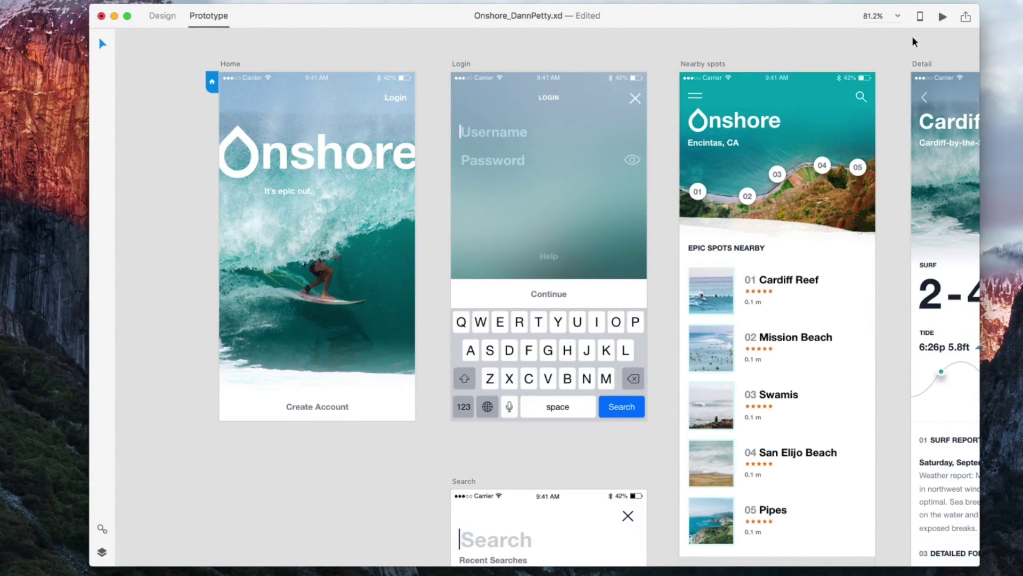
{"action": "left_click", "coordinate": [941, 18]}
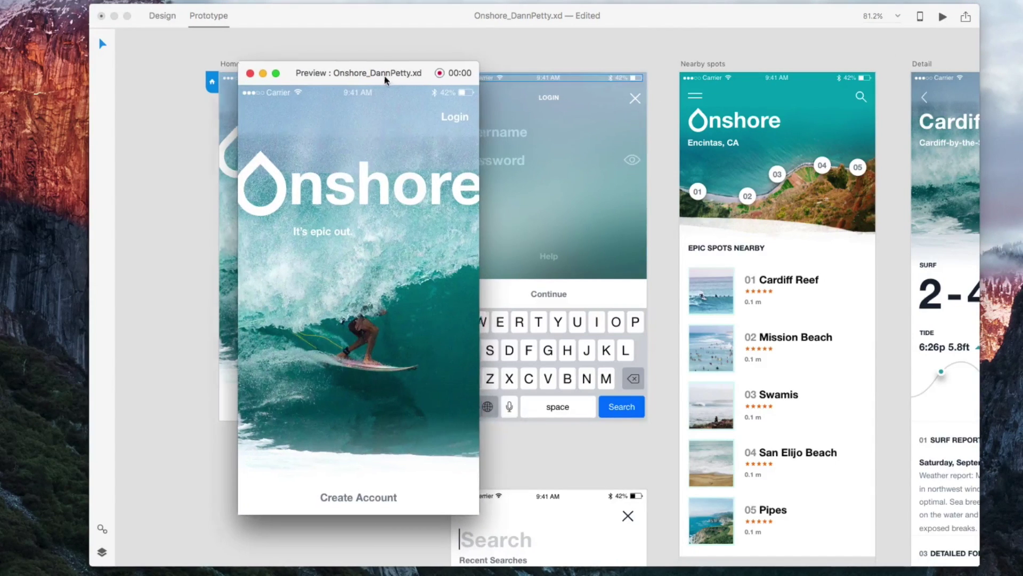
{"action": "left_click_drag", "start_coordinate": [388, 80], "coordinate": [308, 75]}
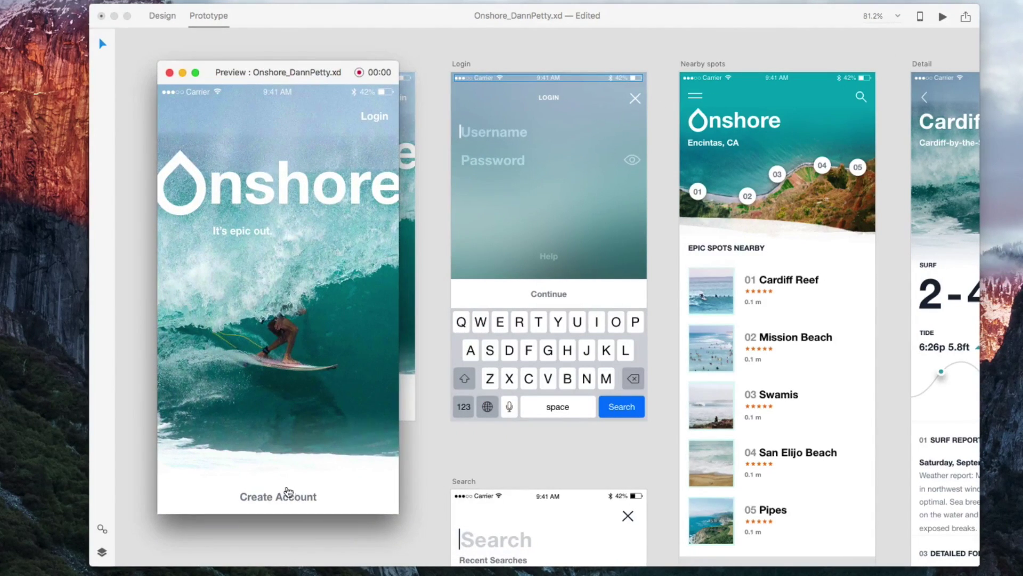
{"action": "left_click", "coordinate": [369, 500]}
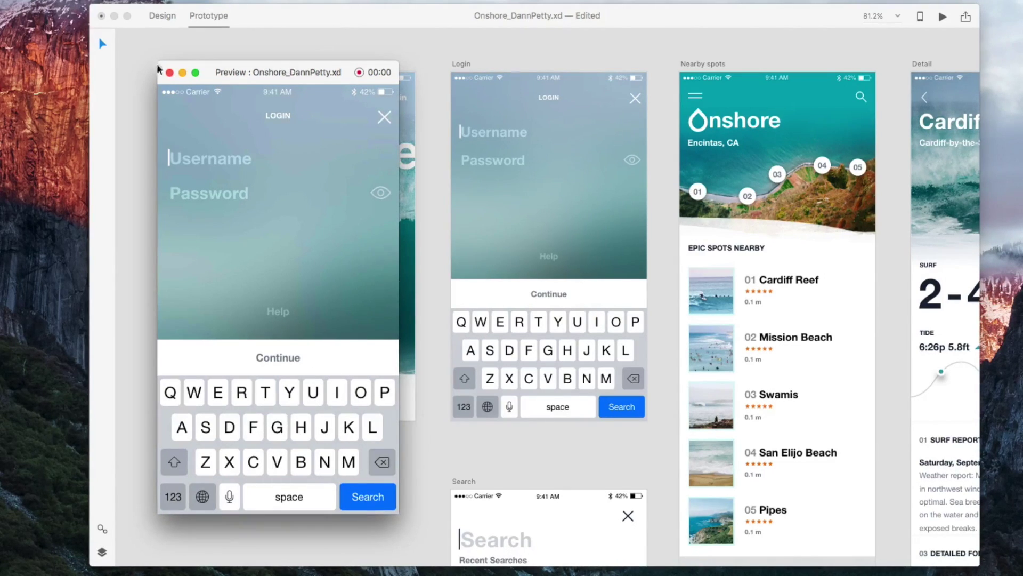
{"action": "left_click_drag", "start_coordinate": [219, 72], "coordinate": [757, 55]}
{"action": "left_click", "coordinate": [379, 258]}
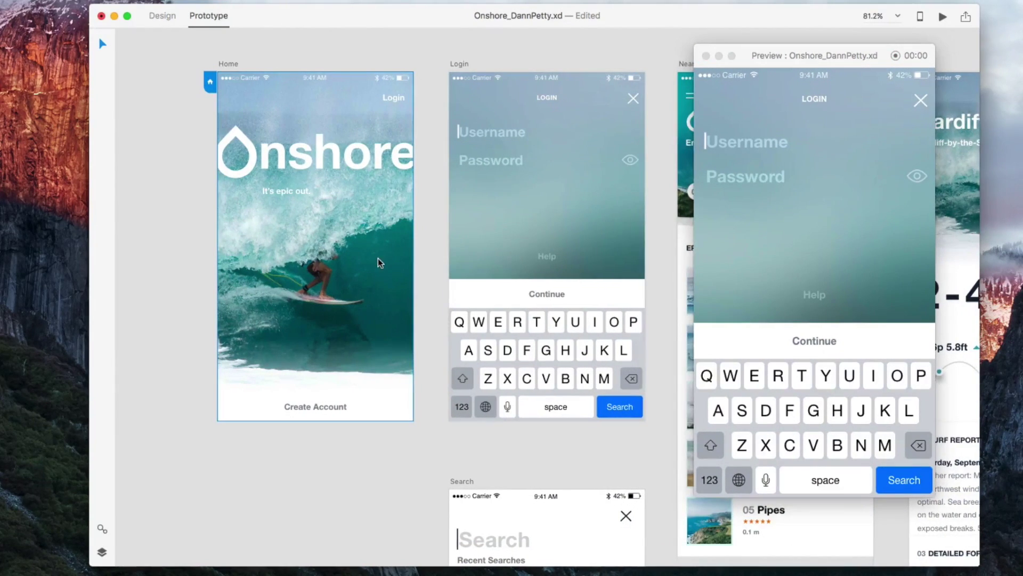
Lengthen Create Account's Slide Up transition to 0.4 s and test it in the preview
{"action": "left_click", "coordinate": [377, 259]}
{"action": "left_click_drag", "start_coordinate": [418, 248], "coordinate": [446, 250]}
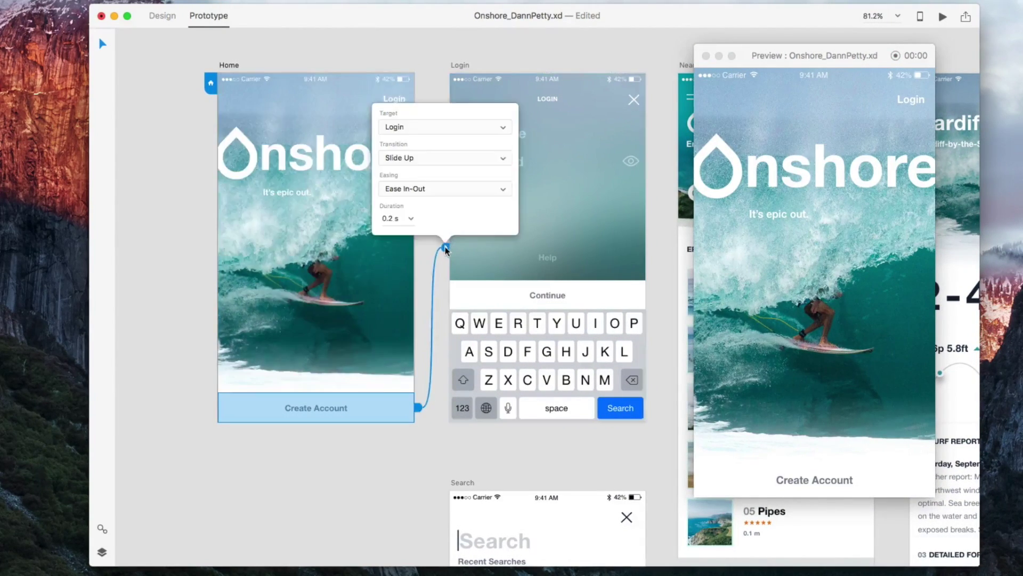
{"action": "left_click", "coordinate": [410, 220]}
{"action": "left_click", "coordinate": [399, 247]}
{"action": "left_click", "coordinate": [789, 218]}
{"action": "left_click", "coordinate": [808, 472]}
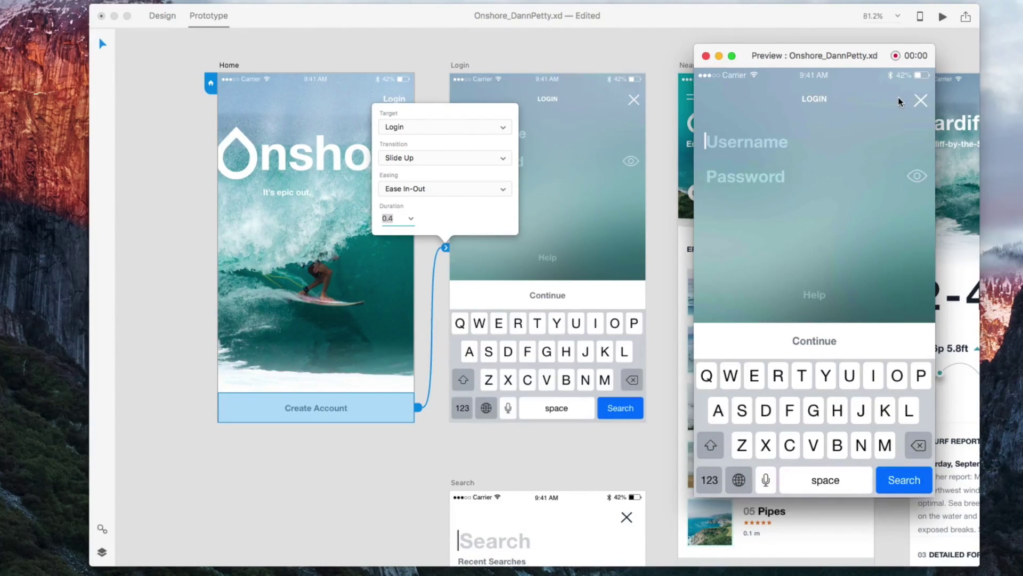
{"action": "double_click", "coordinate": [780, 55]}
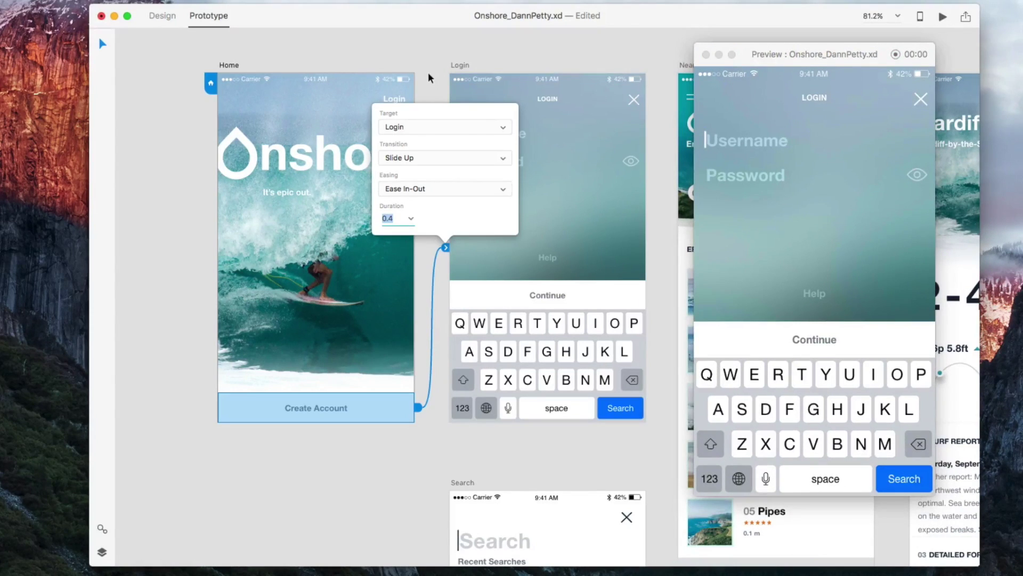
{"action": "left_click", "coordinate": [428, 74]}
Click through the preview from Search and Login to the Nearby spots screen
{"action": "left_click", "coordinate": [545, 190]}
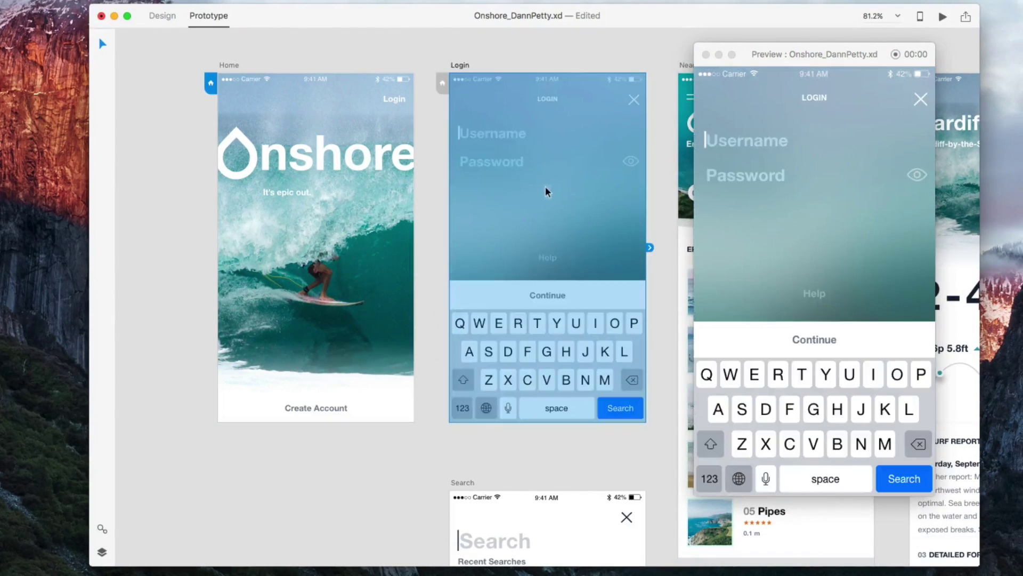
{"action": "left_click", "coordinate": [586, 512]}
{"action": "left_click", "coordinate": [531, 199]}
{"action": "left_click_drag", "start_coordinate": [757, 55], "coordinate": [765, 51]}
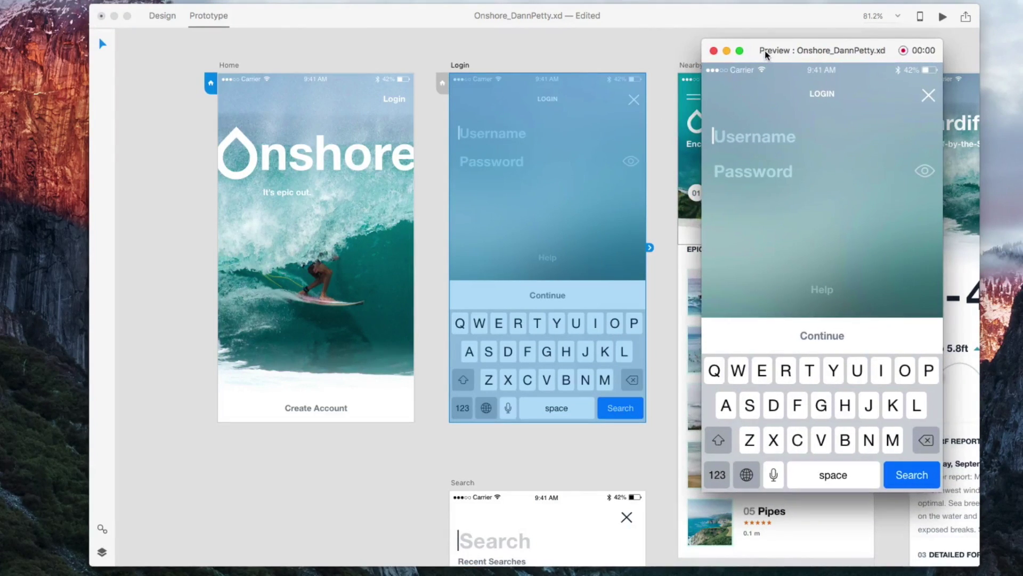
{"action": "left_click", "coordinate": [688, 117]}
{"action": "left_click", "coordinate": [586, 159]}
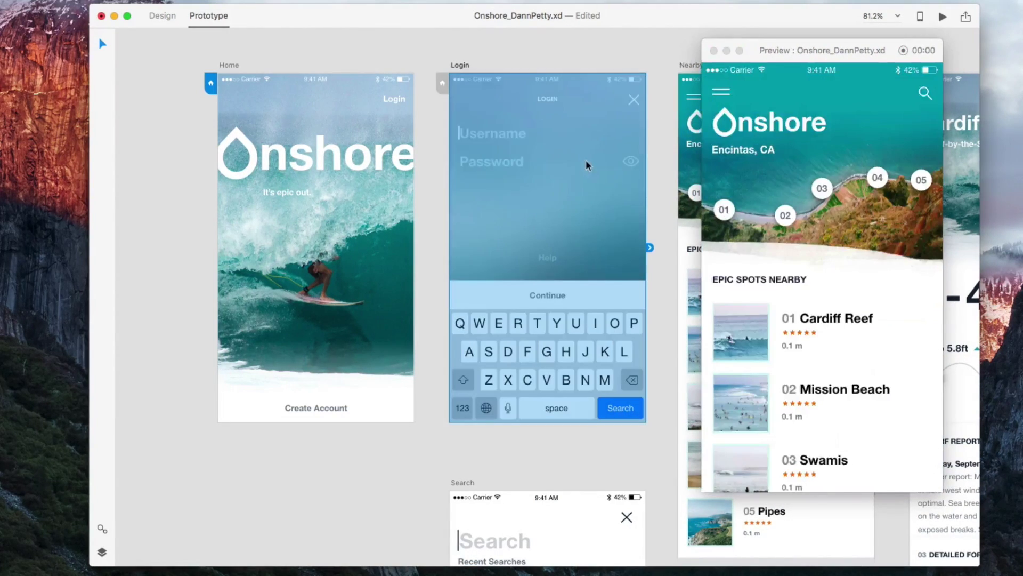
{"action": "left_click", "coordinate": [510, 134]}
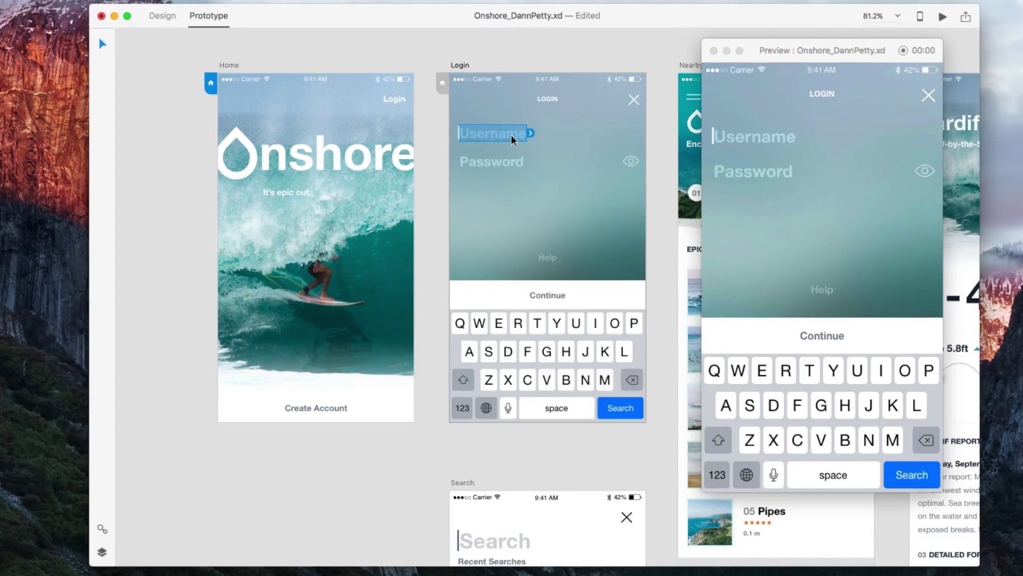
{"action": "left_click", "coordinate": [162, 17]}
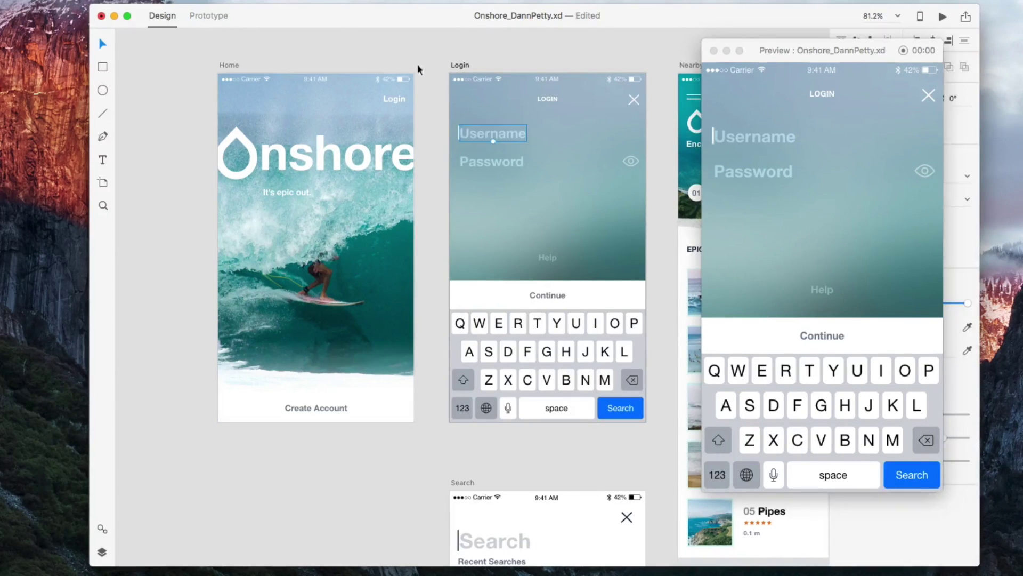
{"action": "double_click", "coordinate": [494, 132]}
{"action": "type", "text": "your nam"}
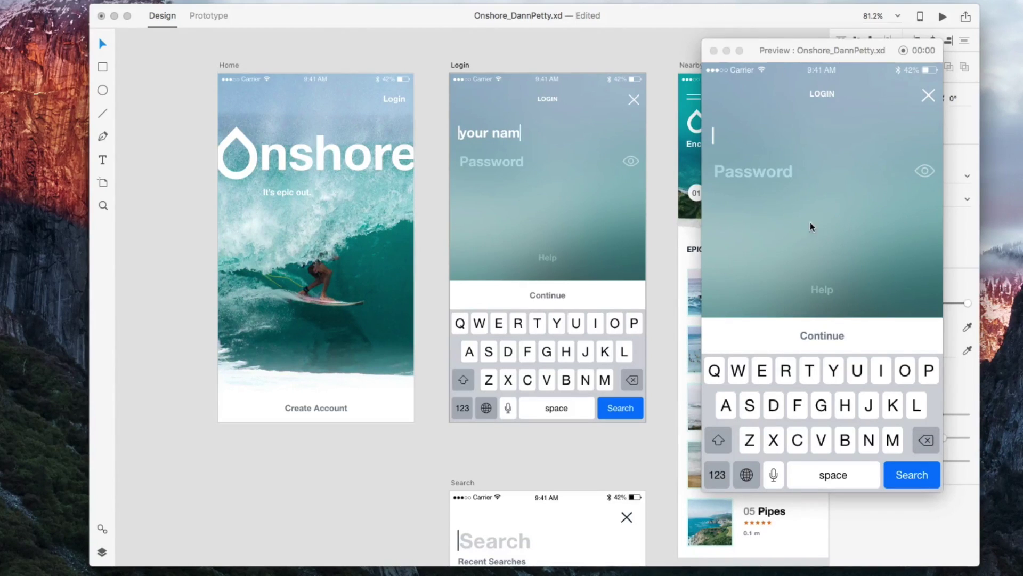
{"action": "key", "text": "Escape"}
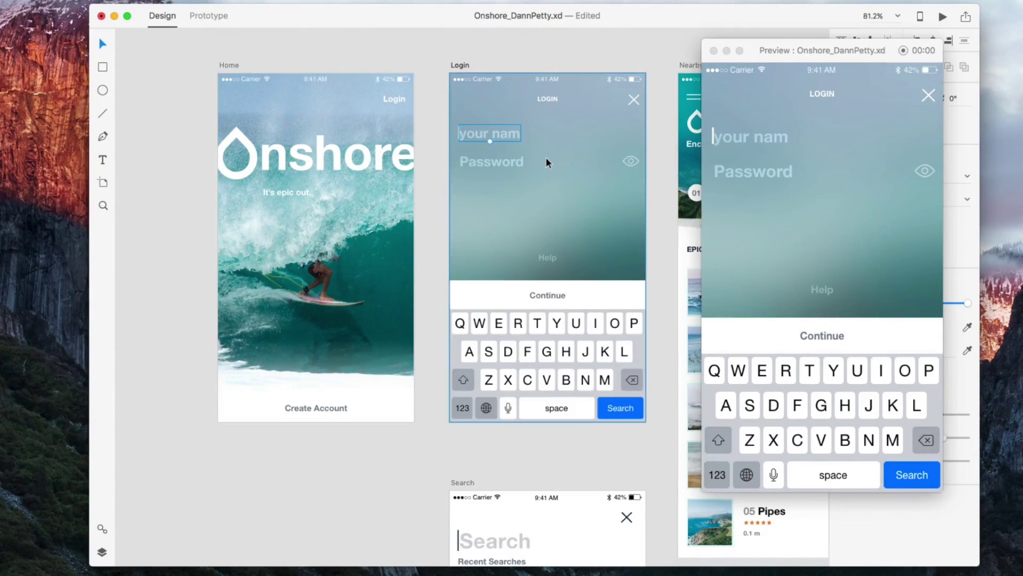
{"action": "key", "text": "super+z"}
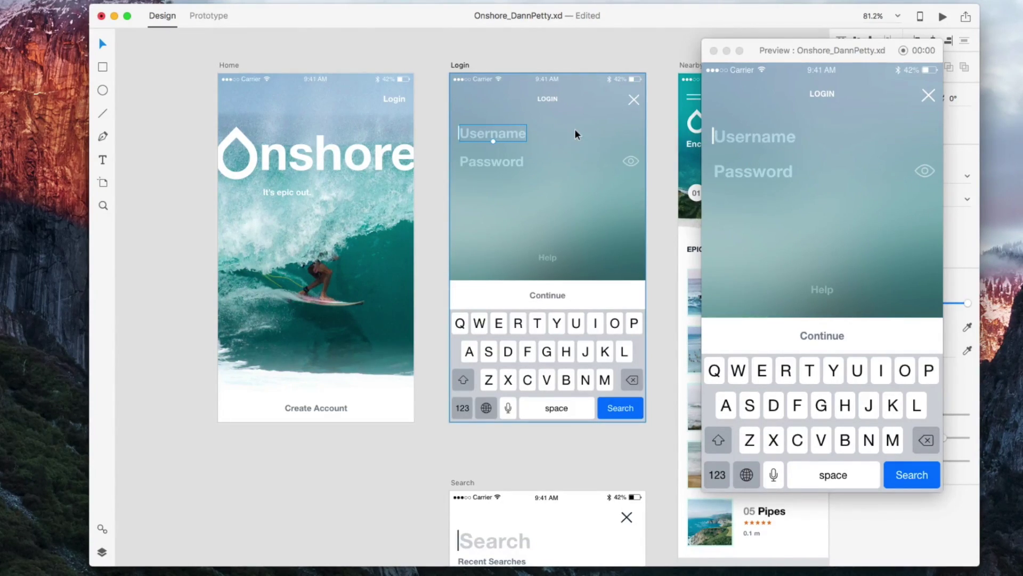
{"action": "scroll", "coordinate": [237, 30], "scroll_direction": "down", "scroll_amount": 1}
Wire Home's Login text to the Login artboard, keeping Slide Up, Ease In-Out, 0.4 s
{"action": "left_click", "coordinate": [207, 16]}
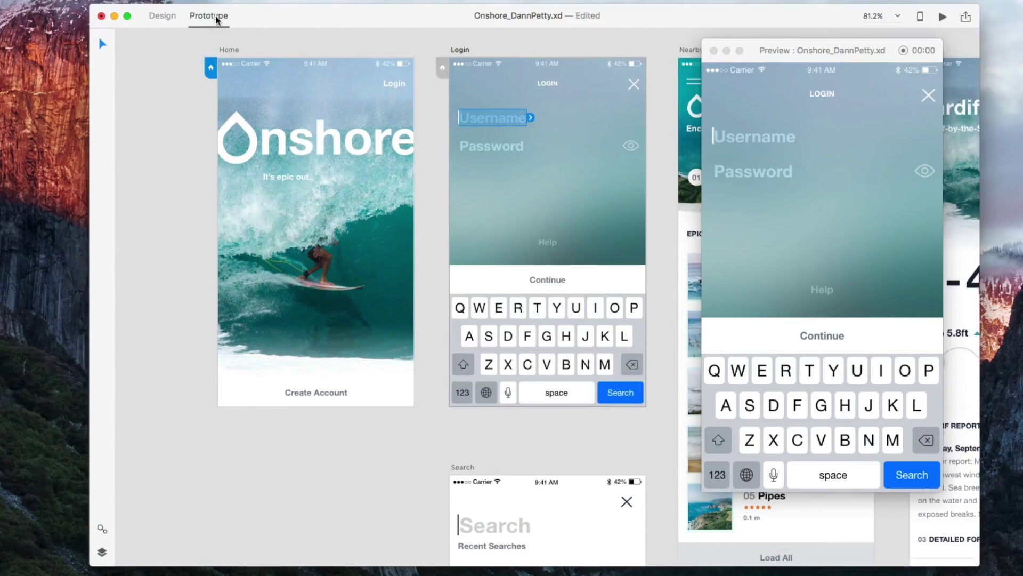
{"action": "scroll", "coordinate": [521, 99], "scroll_direction": "up", "scroll_amount": 2}
{"action": "scroll", "coordinate": [521, 99], "scroll_direction": "down", "scroll_amount": 1}
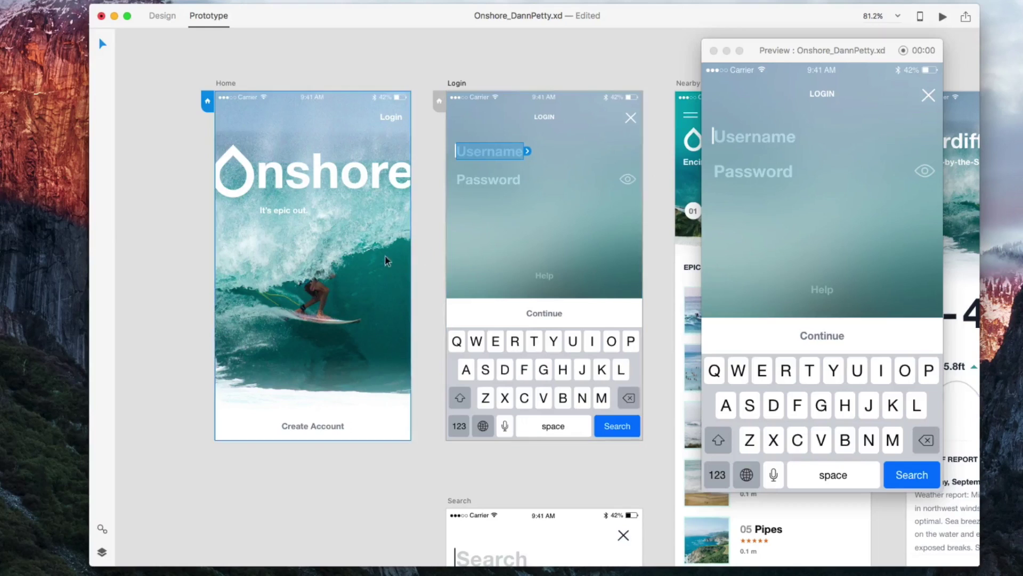
{"action": "scroll", "coordinate": [648, 203], "scroll_direction": "right", "scroll_amount": 10}
{"action": "scroll", "coordinate": [648, 202], "scroll_direction": "down", "scroll_amount": 2}
{"action": "scroll", "coordinate": [633, 203], "scroll_direction": "down", "scroll_amount": 3}
{"action": "scroll", "coordinate": [633, 202], "scroll_direction": "up", "scroll_amount": 2}
{"action": "scroll", "coordinate": [633, 202], "scroll_direction": "up", "scroll_amount": 3}
{"action": "scroll", "coordinate": [634, 203], "scroll_direction": "left", "scroll_amount": 2}
{"action": "scroll", "coordinate": [634, 203], "scroll_direction": "left", "scroll_amount": 4}
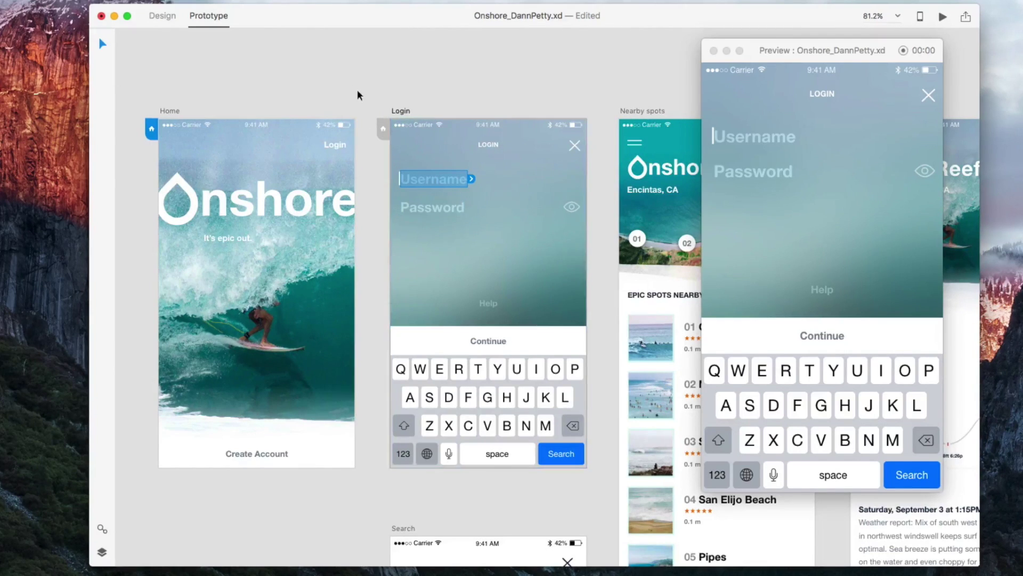
{"action": "left_click", "coordinate": [391, 81]}
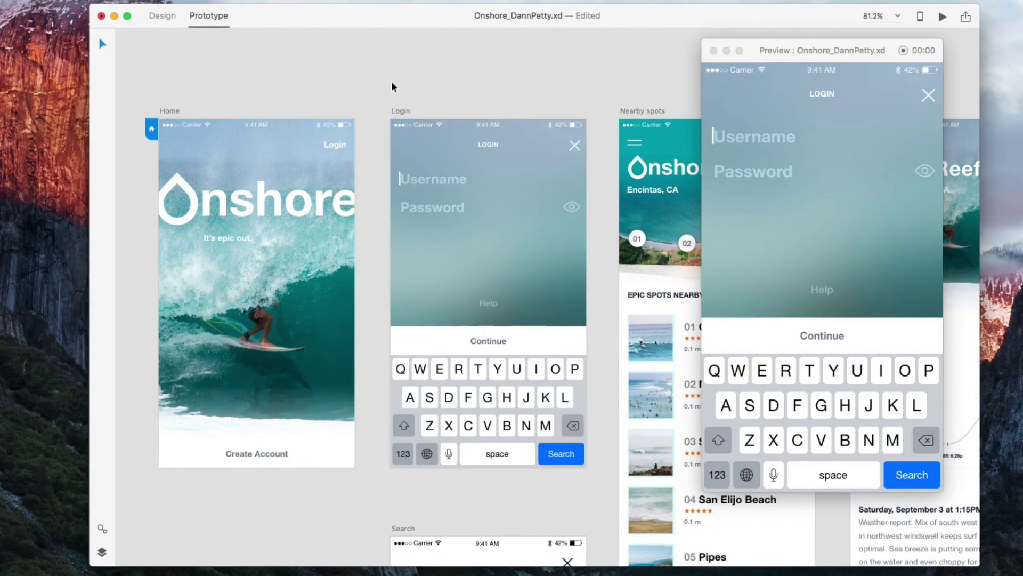
{"action": "left_click", "coordinate": [331, 145]}
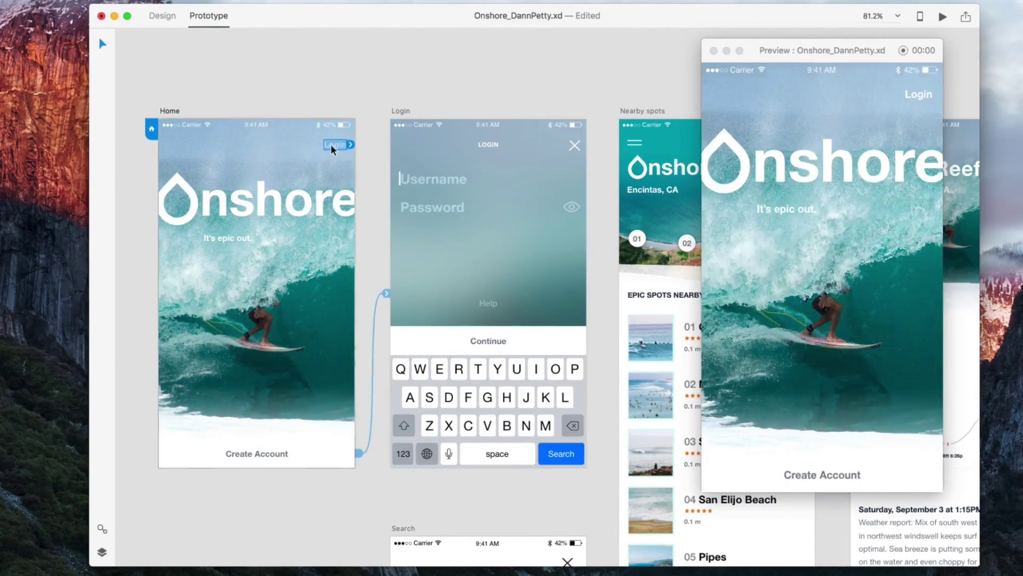
{"action": "left_click_drag", "start_coordinate": [351, 143], "coordinate": [402, 260]}
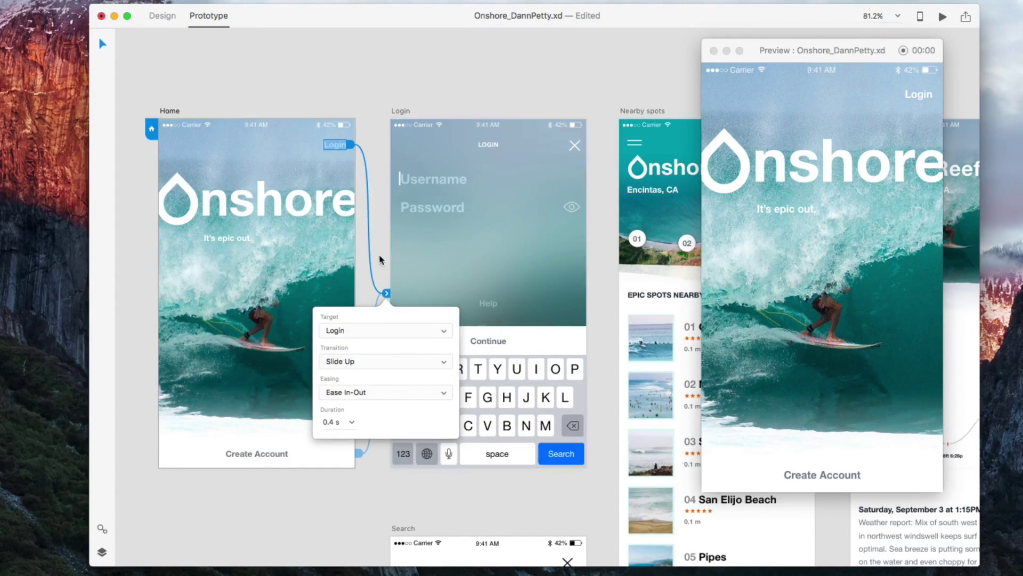
{"action": "left_click", "coordinate": [380, 261]}
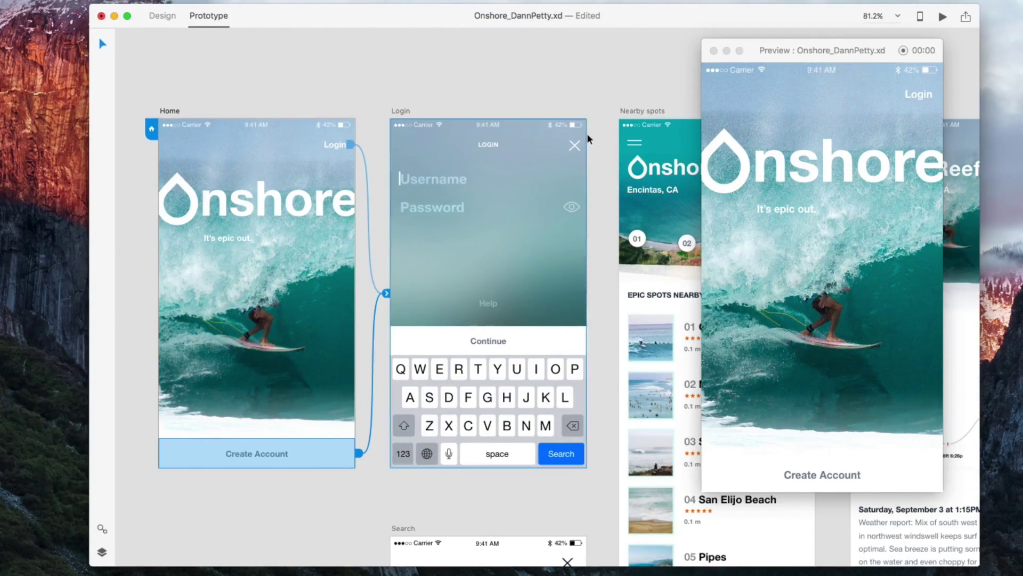
Set the Login screen's close X link target to Previous Artboard
{"action": "left_click", "coordinate": [573, 148]}
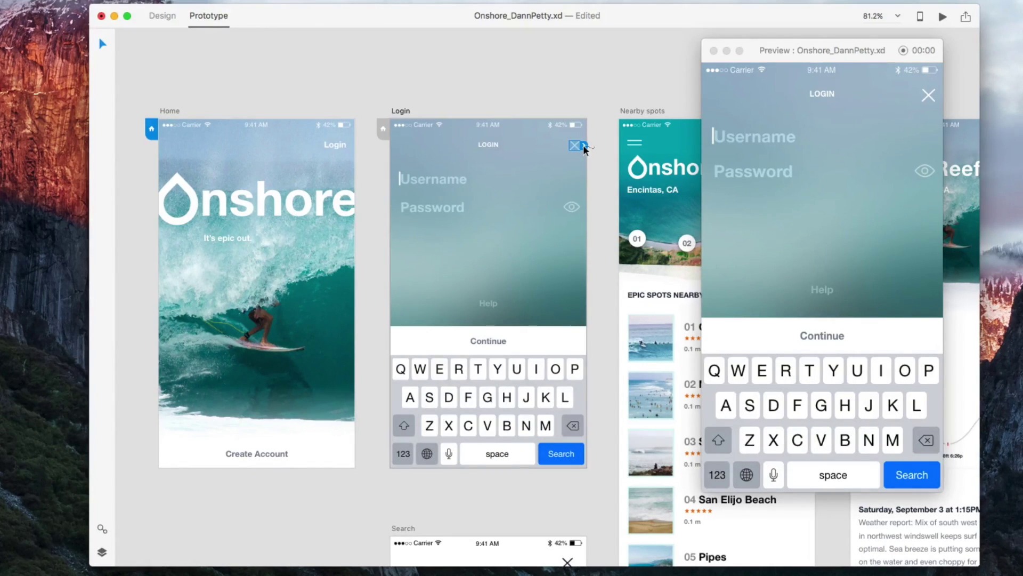
{"action": "left_click", "coordinate": [583, 145]}
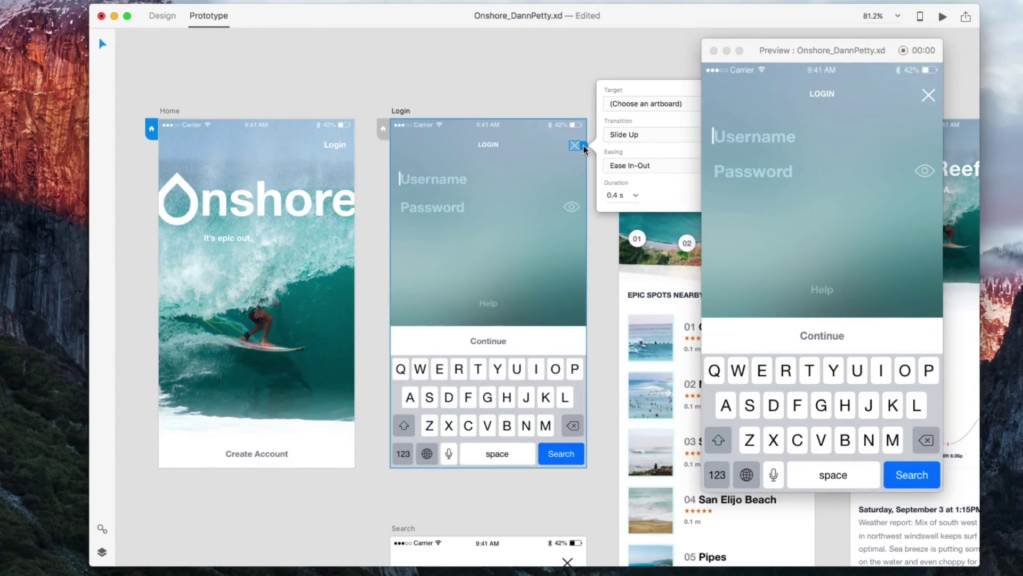
{"action": "left_click", "coordinate": [631, 103]}
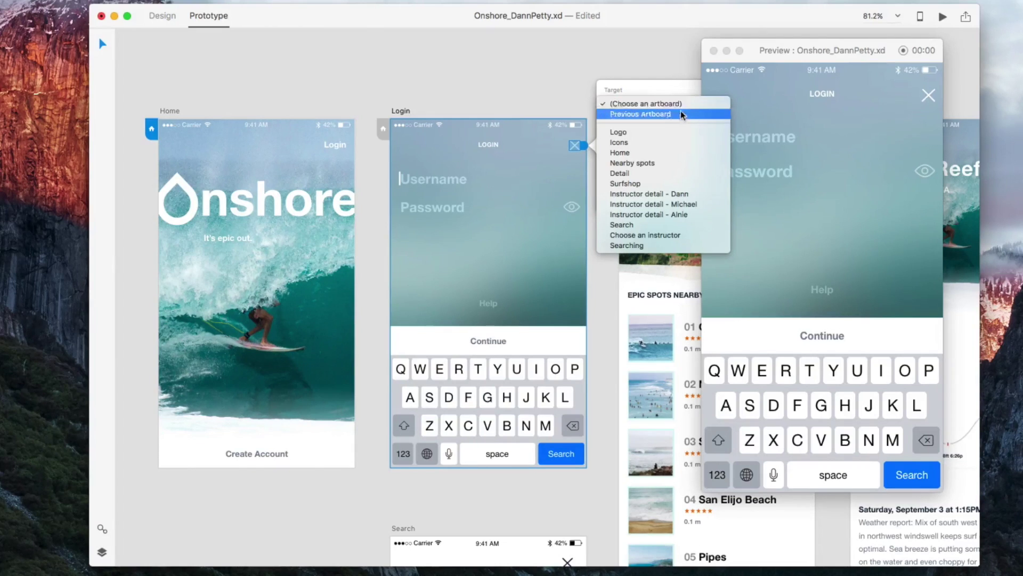
{"action": "left_click", "coordinate": [630, 115]}
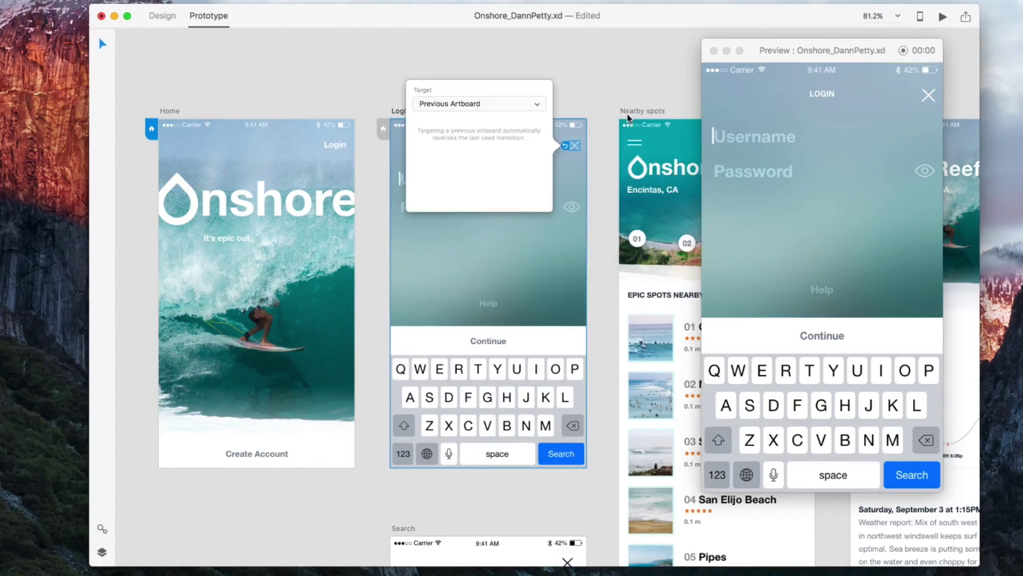
Test in the preview that the X returns to Home and Create Account reopens Login
{"action": "left_click", "coordinate": [928, 92]}
{"action": "left_click", "coordinate": [927, 97]}
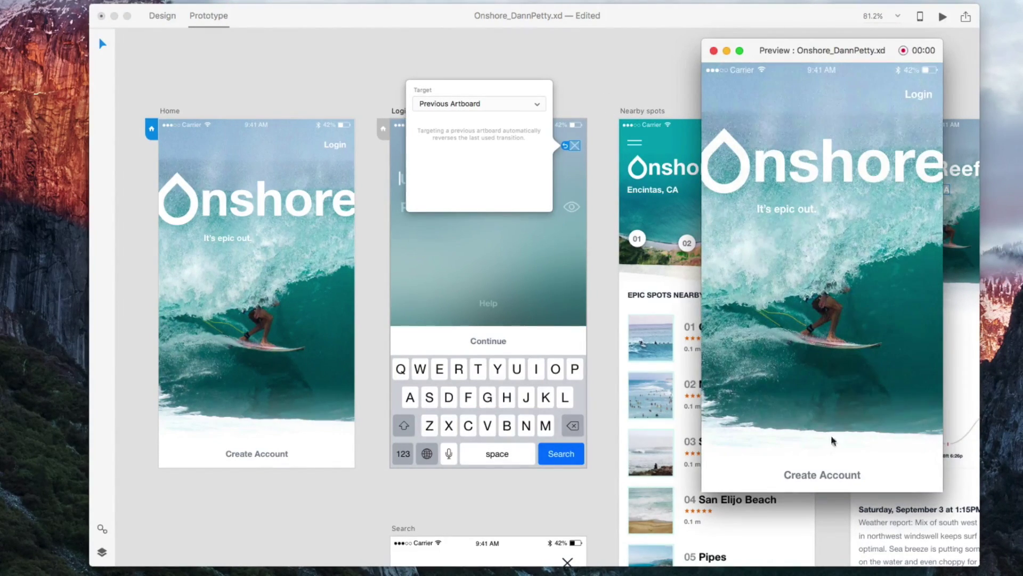
{"action": "left_click", "coordinate": [805, 475]}
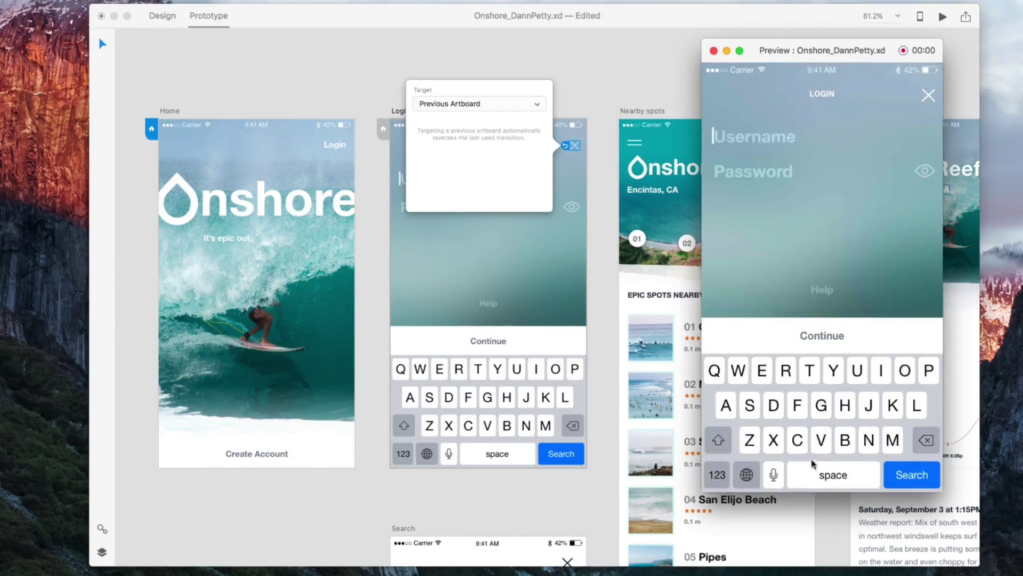
{"action": "left_click", "coordinate": [929, 96]}
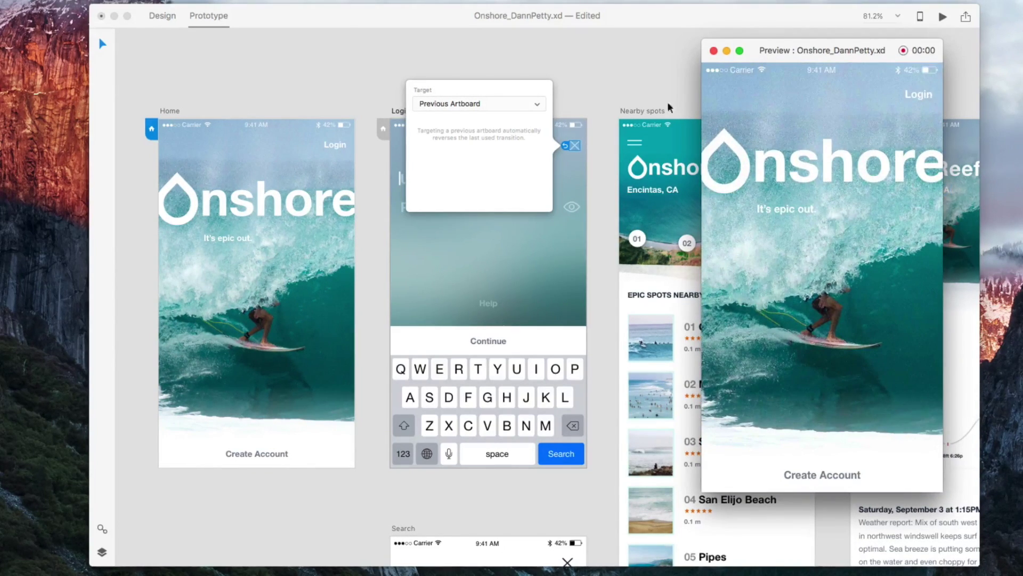
{"action": "left_click", "coordinate": [557, 337]}
Link Login's Continue bar to Nearby spots with a Slide Down transition
{"action": "scroll", "coordinate": [561, 338], "scroll_direction": "down", "scroll_amount": 3}
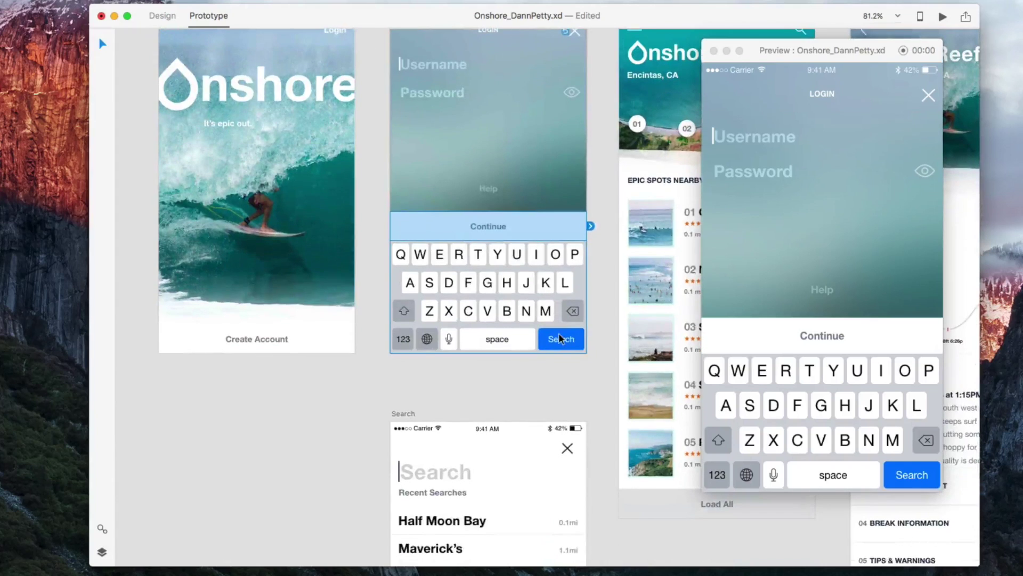
{"action": "scroll", "coordinate": [561, 338], "scroll_direction": "up", "scroll_amount": 3}
{"action": "scroll", "coordinate": [561, 337], "scroll_direction": "right", "scroll_amount": 2}
{"action": "scroll", "coordinate": [561, 338], "scroll_direction": "left", "scroll_amount": 1}
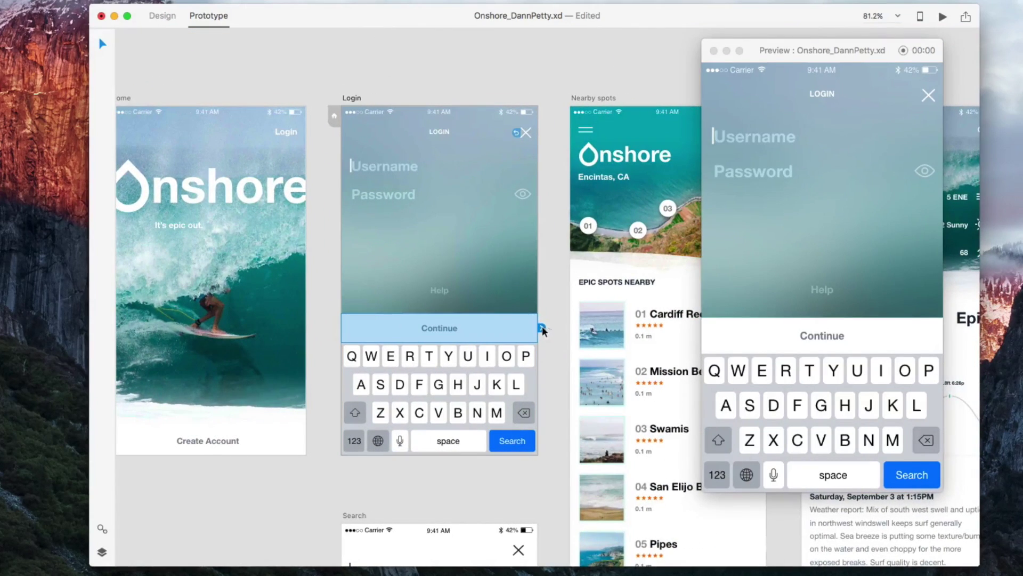
{"action": "left_click_drag", "start_coordinate": [542, 328], "coordinate": [577, 293]}
{"action": "scroll", "coordinate": [564, 304], "scroll_direction": "right", "scroll_amount": 5}
{"action": "left_click", "coordinate": [413, 363]}
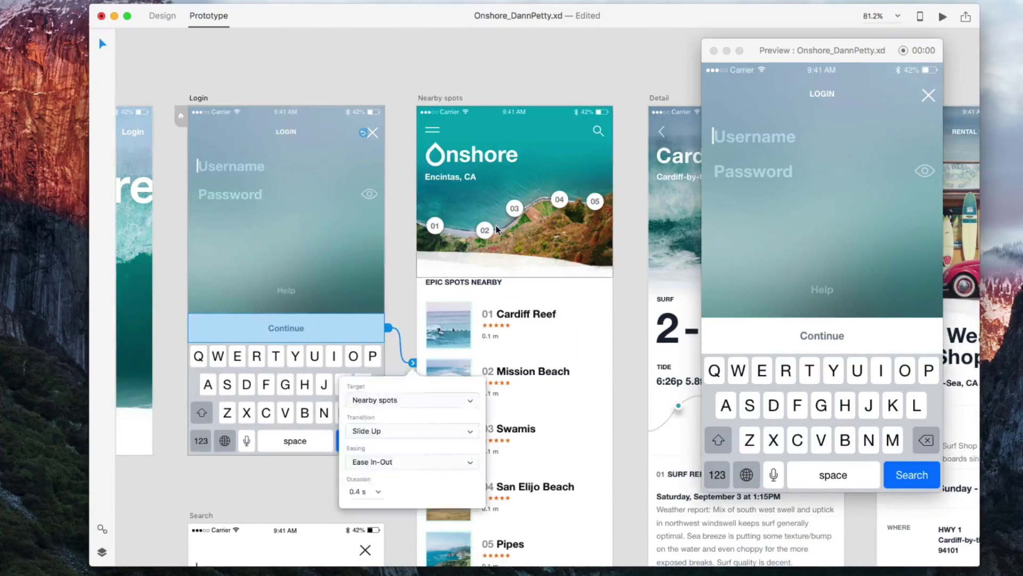
{"action": "scroll", "coordinate": [496, 225], "scroll_direction": "down", "scroll_amount": 3}
{"action": "left_click", "coordinate": [413, 243]}
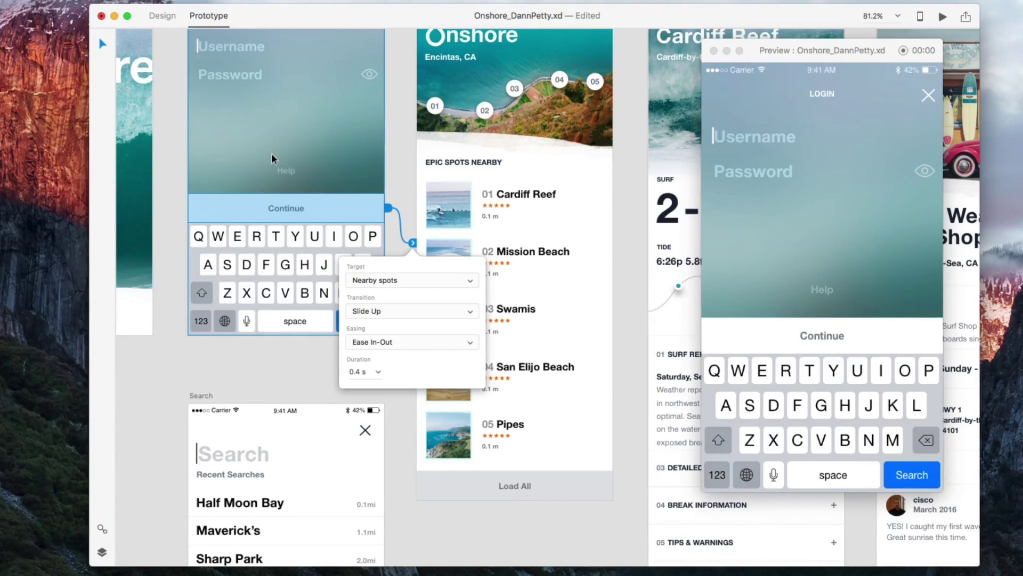
{"action": "left_click", "coordinate": [421, 310]}
{"action": "left_click", "coordinate": [421, 322]}
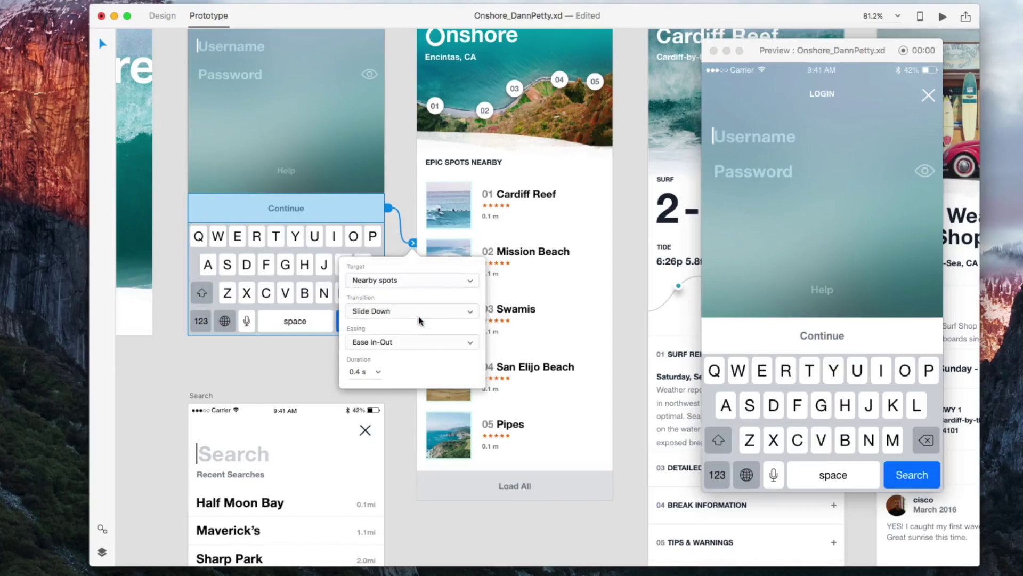
{"action": "scroll", "coordinate": [143, 243], "scroll_direction": "up", "scroll_amount": 3}
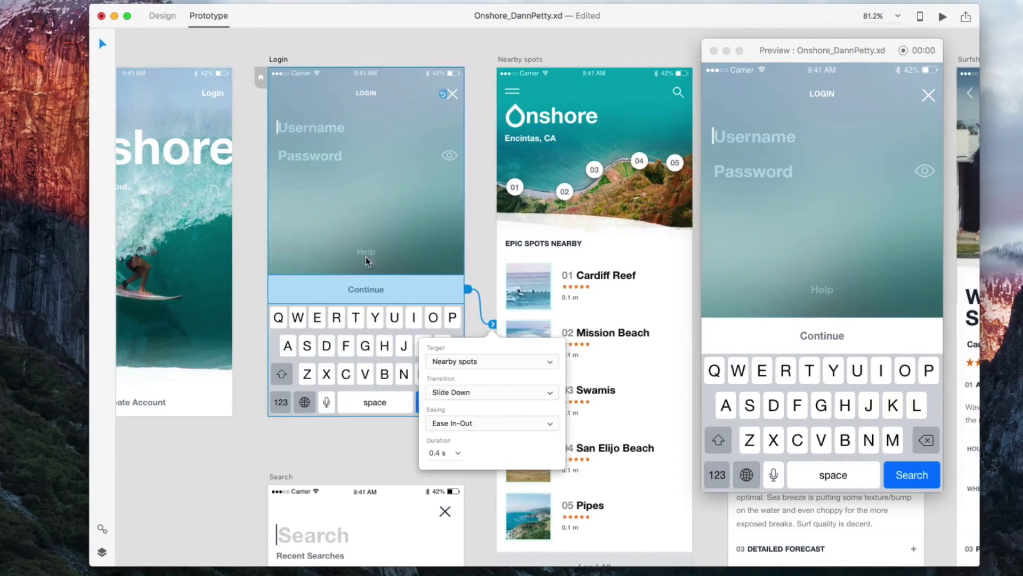
Run the preview from Home through Login to Nearby spots, then close it
{"action": "left_click", "coordinate": [143, 242]}
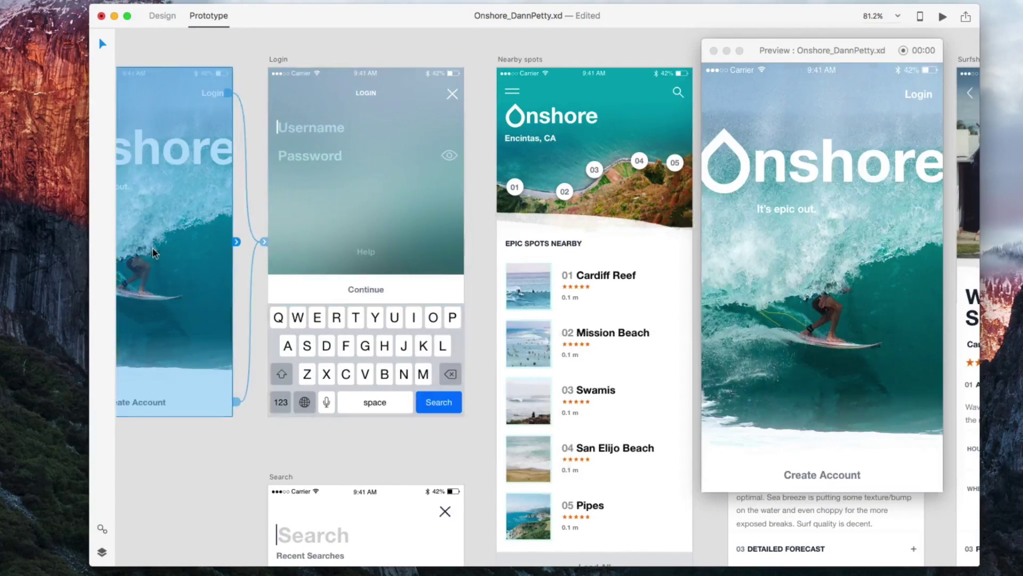
{"action": "left_click", "coordinate": [832, 474]}
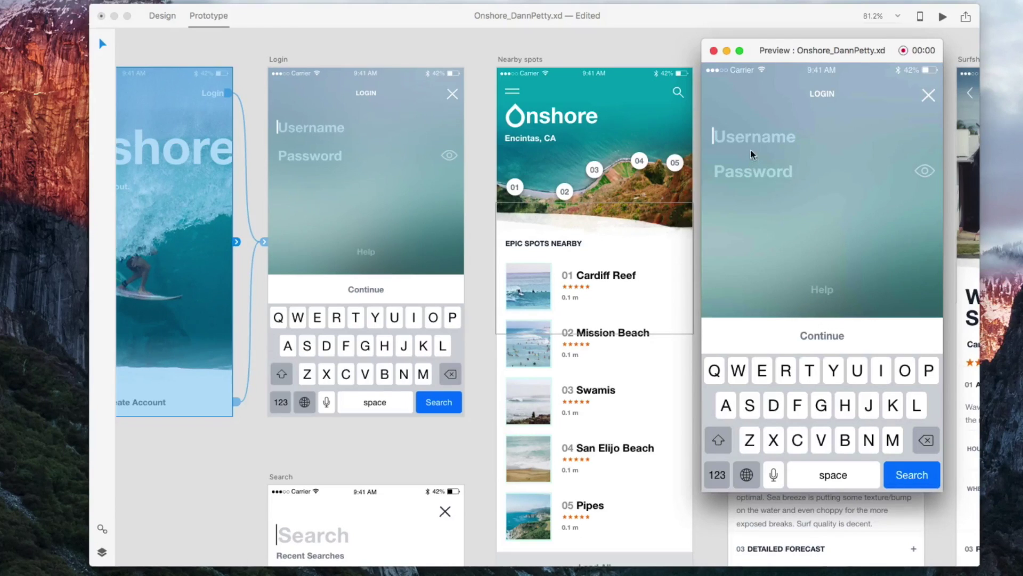
{"action": "left_click", "coordinate": [811, 327]}
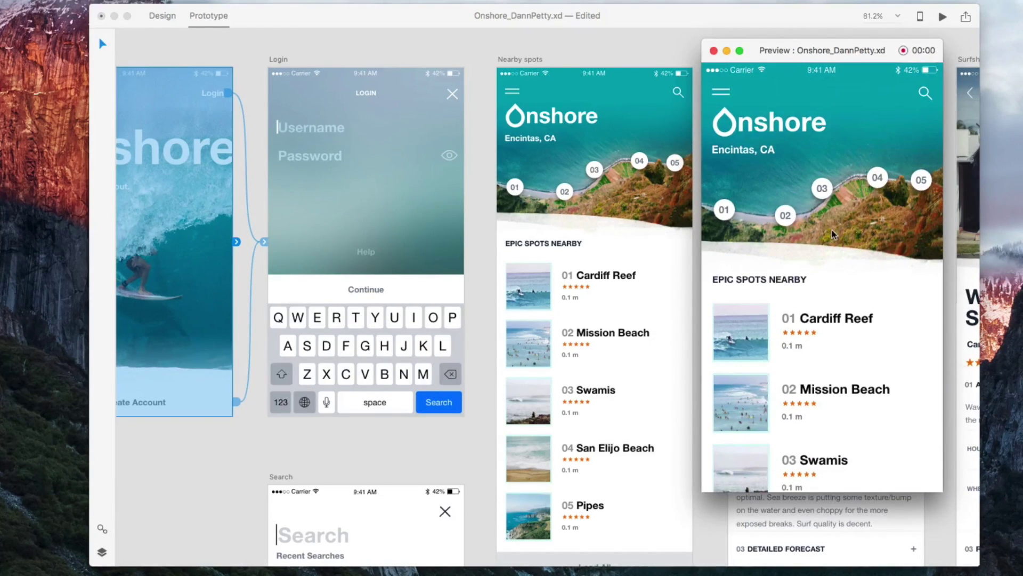
{"action": "scroll", "coordinate": [498, 198], "scroll_direction": "down", "scroll_amount": 4}
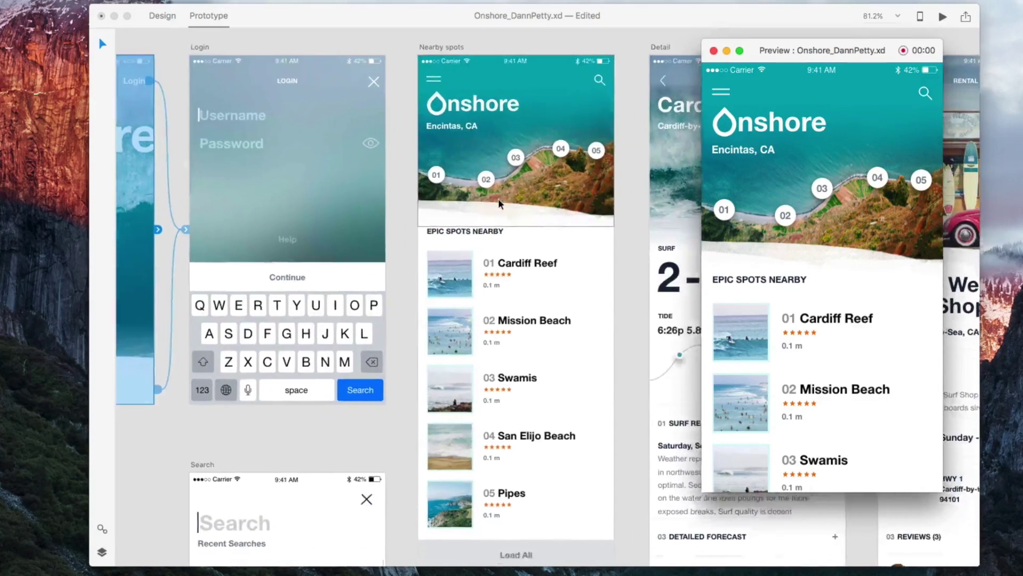
{"action": "scroll", "coordinate": [498, 198], "scroll_direction": "right", "scroll_amount": 2}
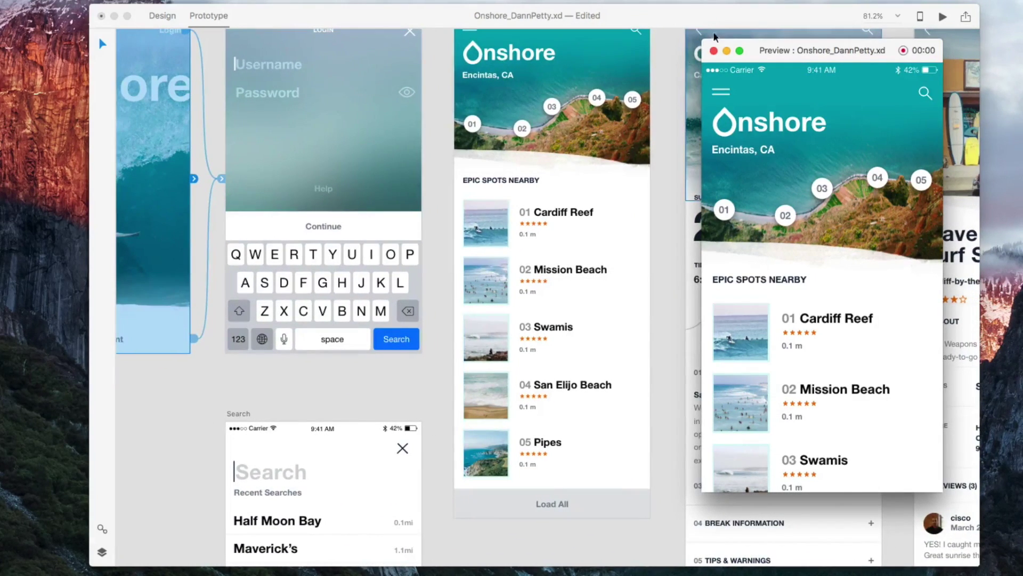
{"action": "left_click", "coordinate": [714, 51]}
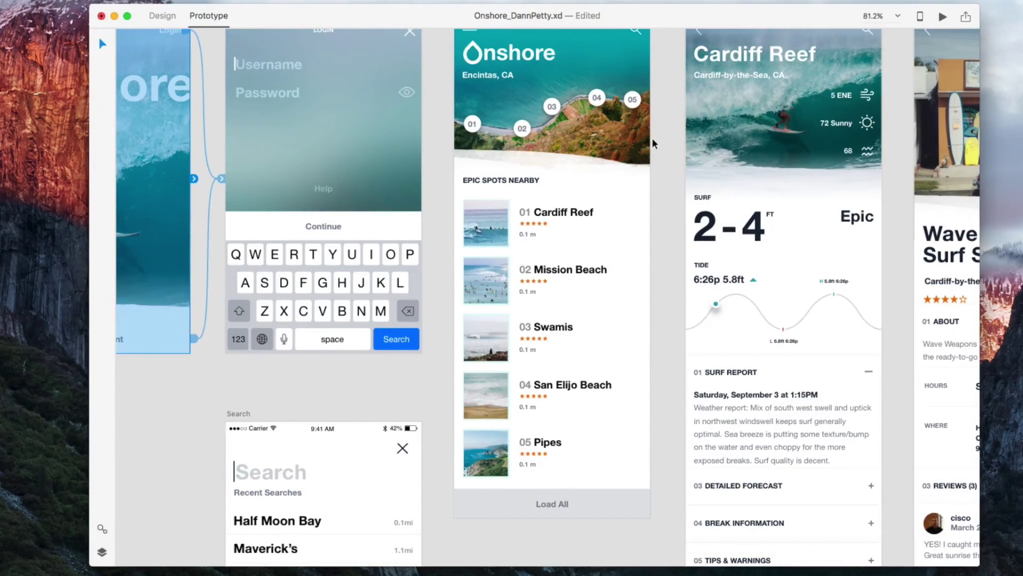
Zoom out and link the Search screen's keyboard to the Searching artboard
{"action": "key", "text": "super+minus"}
{"action": "key", "text": "super+minus"}
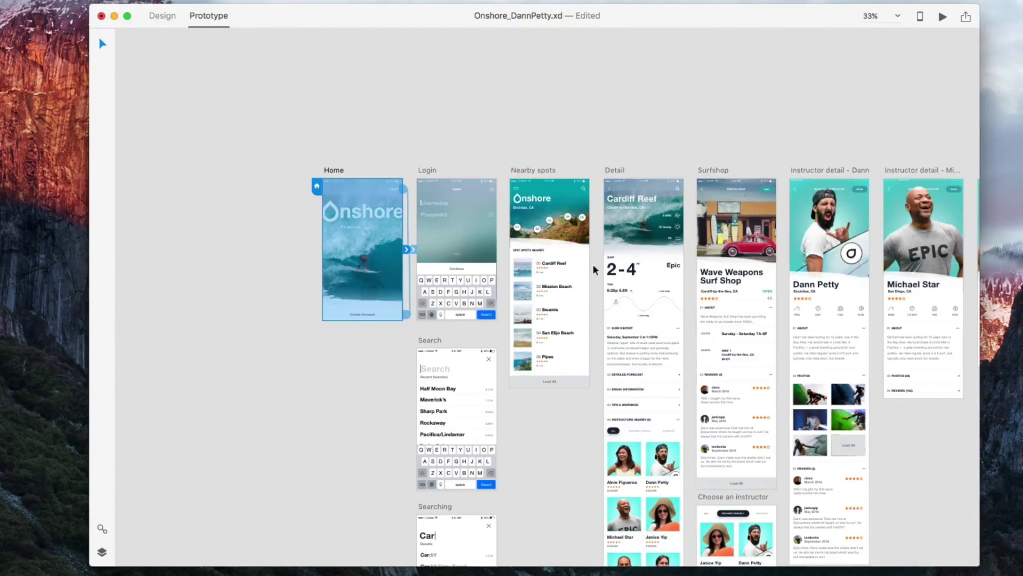
{"action": "left_click", "coordinate": [587, 190]}
{"action": "left_click_drag", "start_coordinate": [590, 189], "coordinate": [464, 397]}
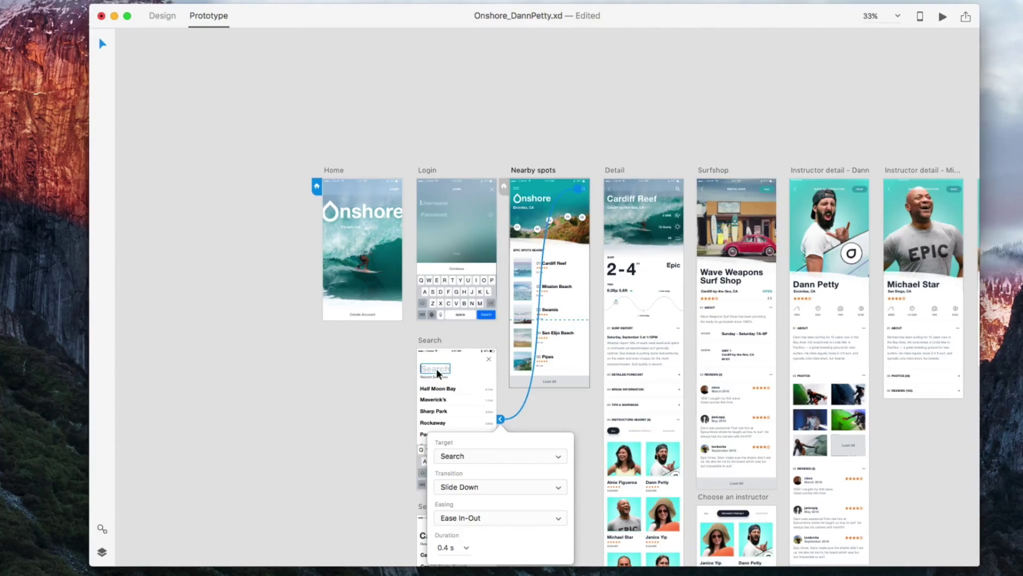
{"action": "left_click", "coordinate": [421, 460]}
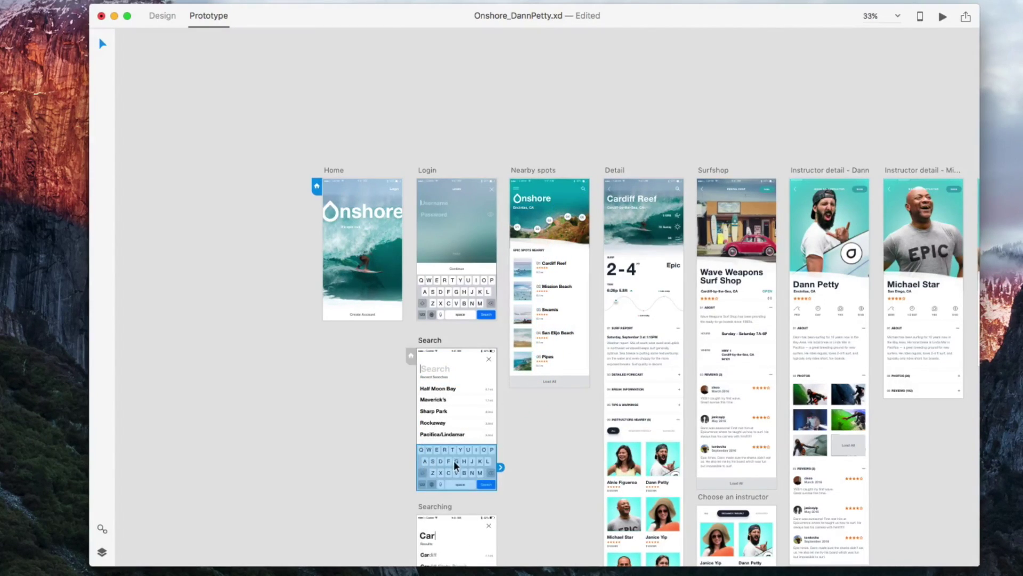
{"action": "scroll", "coordinate": [533, 448], "scroll_direction": "down", "scroll_amount": 5}
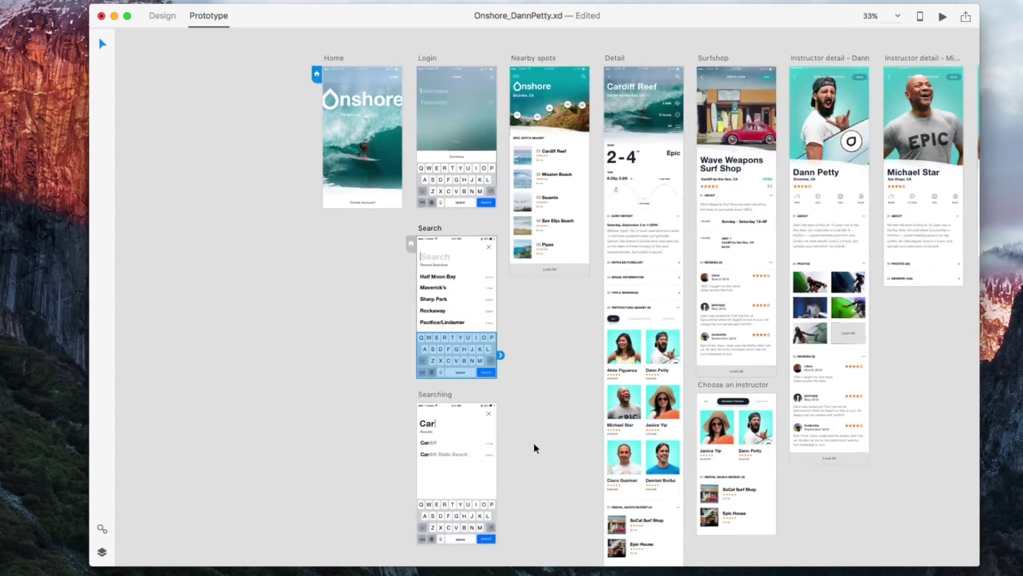
{"action": "left_click_drag", "start_coordinate": [501, 342], "coordinate": [506, 356]}
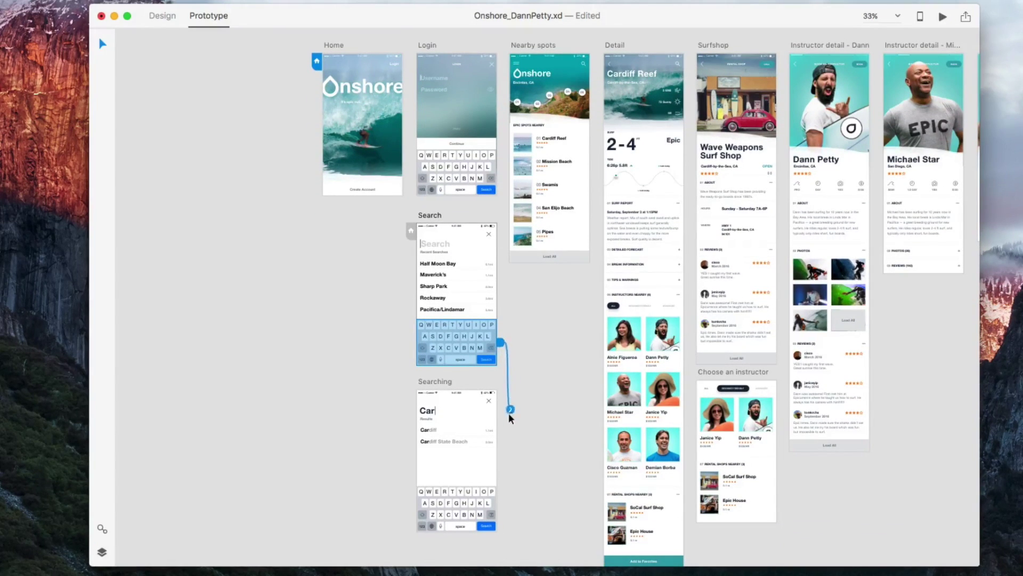
{"action": "left_click_drag", "start_coordinate": [508, 413], "coordinate": [509, 415]}
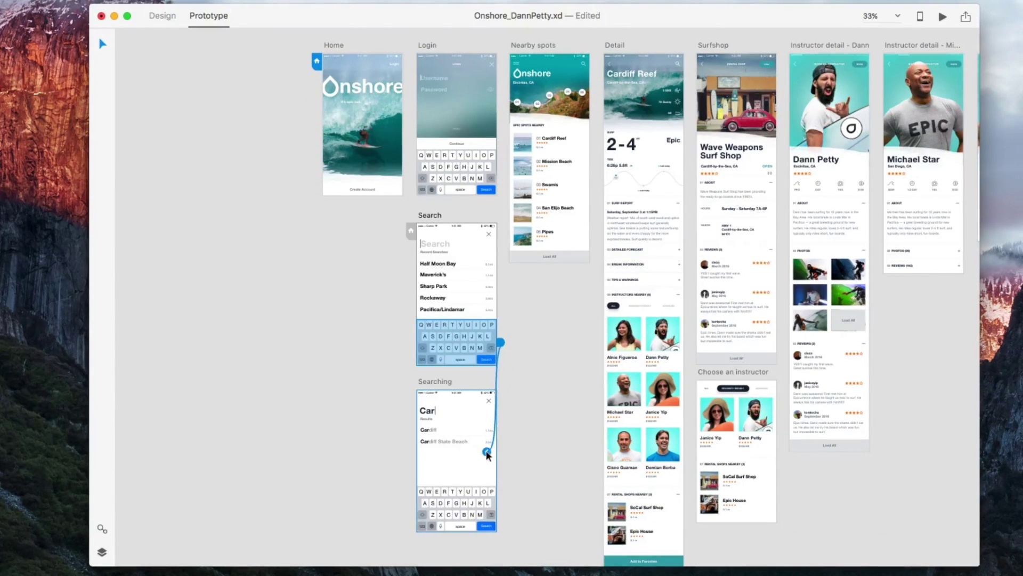
Set the Search screen's close X target to Previous Artboard
{"action": "left_click", "coordinate": [490, 234]}
{"action": "left_click", "coordinate": [495, 235]}
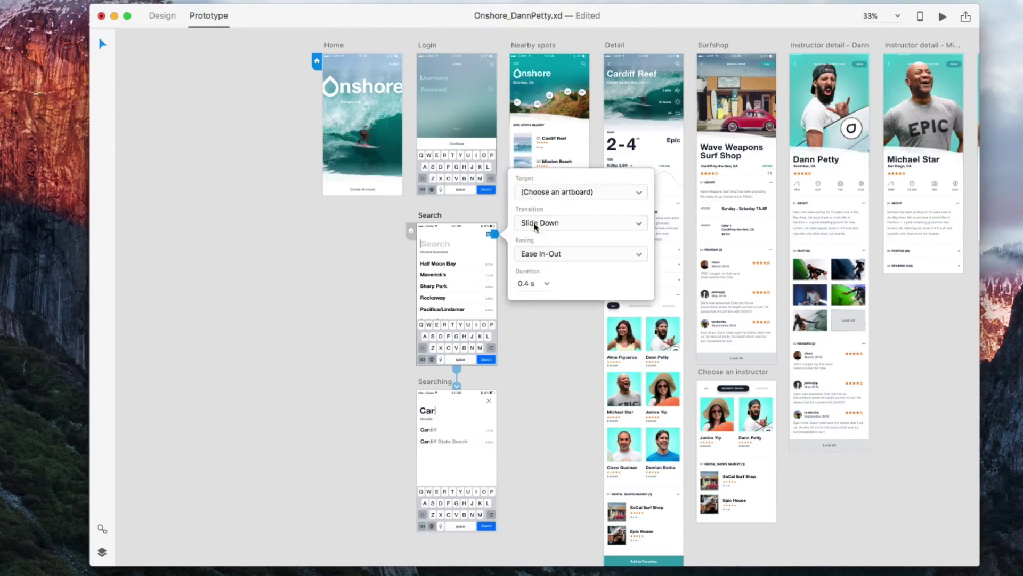
{"action": "left_click", "coordinate": [556, 193]}
{"action": "left_click", "coordinate": [554, 199]}
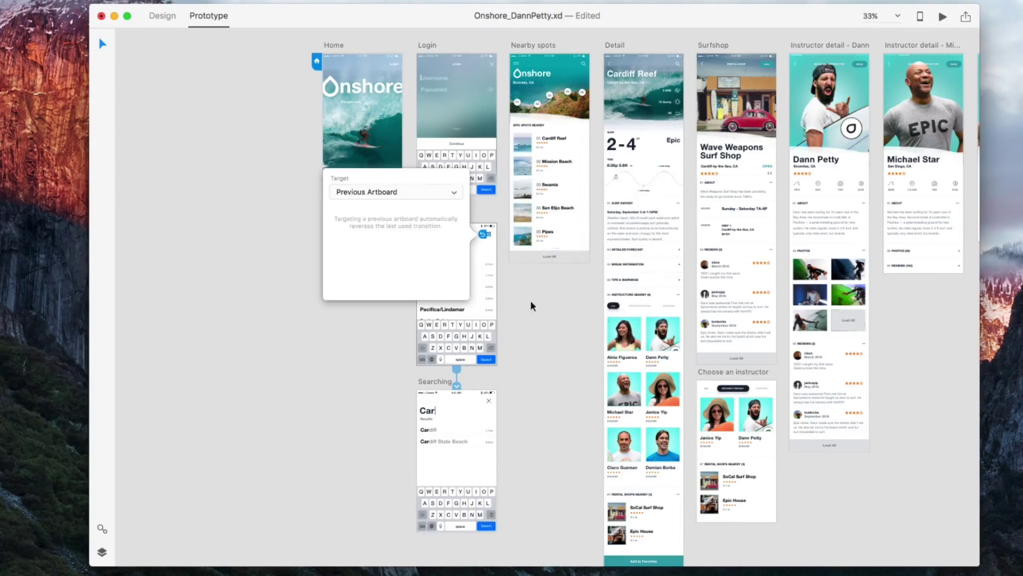
Link the Searching screen's close X to the Nearby spots artboard
{"action": "left_click", "coordinate": [490, 400]}
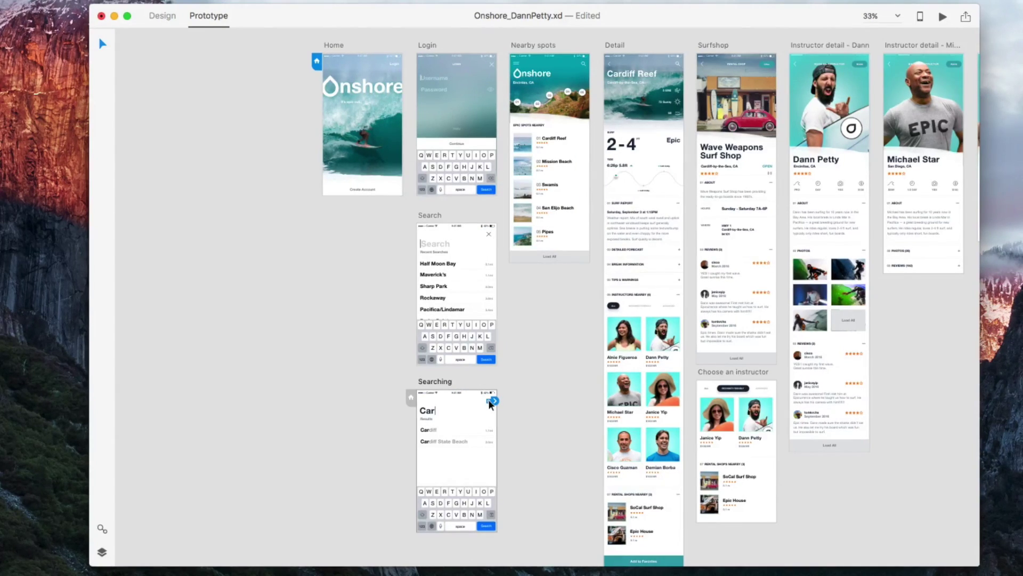
{"action": "left_click", "coordinate": [495, 401]}
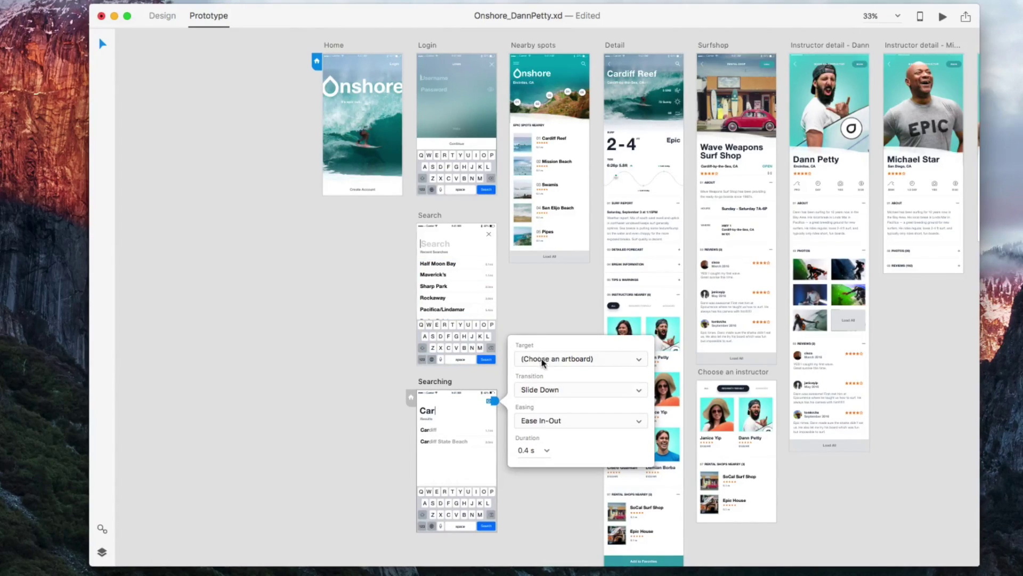
{"action": "left_click", "coordinate": [529, 317]}
{"action": "left_click", "coordinate": [488, 396]}
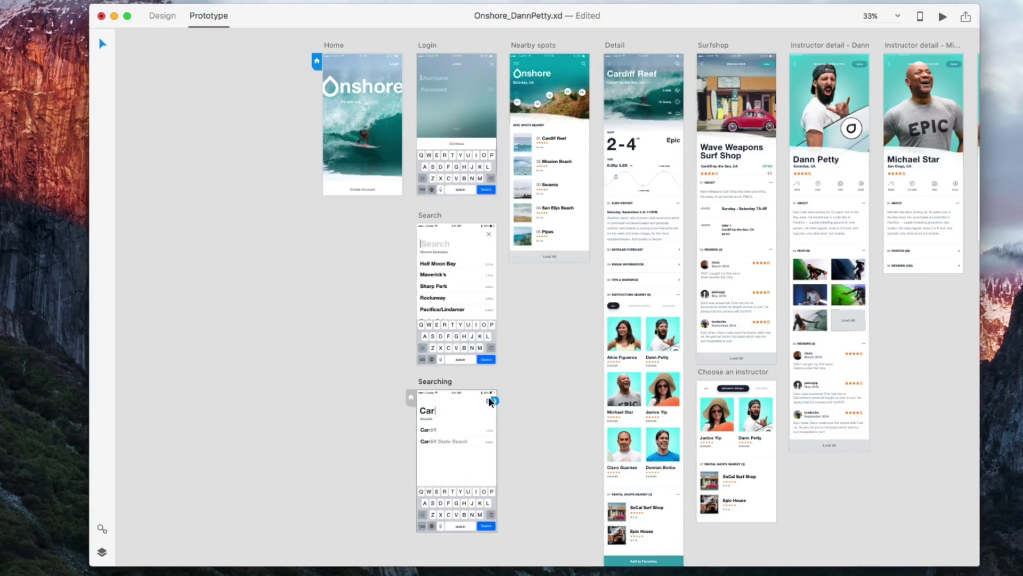
{"action": "left_click_drag", "start_coordinate": [495, 400], "coordinate": [537, 238]}
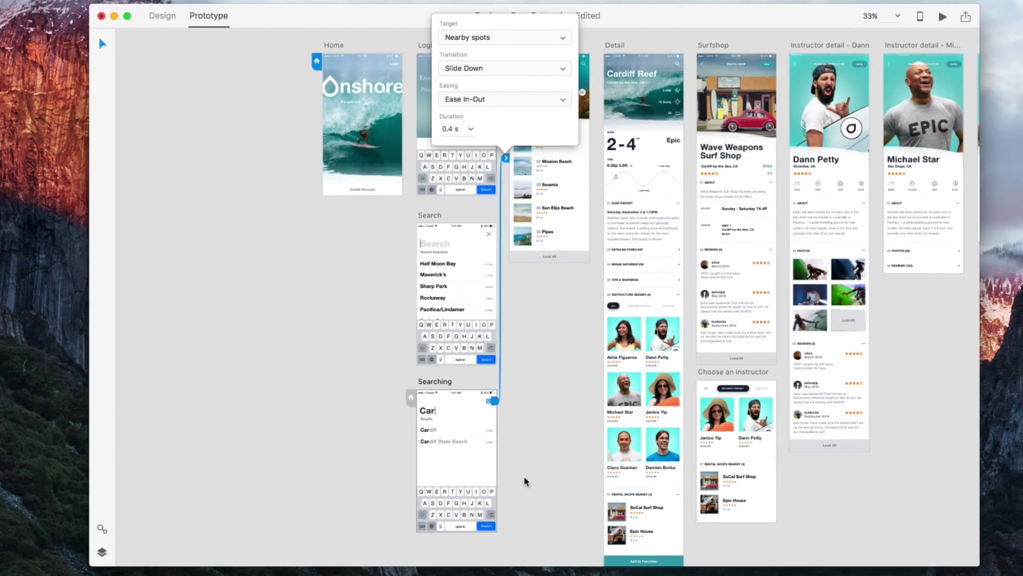
Wire the Car result on Searching to the Detail artboard and close the popup
{"action": "left_click", "coordinate": [427, 412]}
{"action": "left_click_drag", "start_coordinate": [441, 410], "coordinate": [630, 295]}
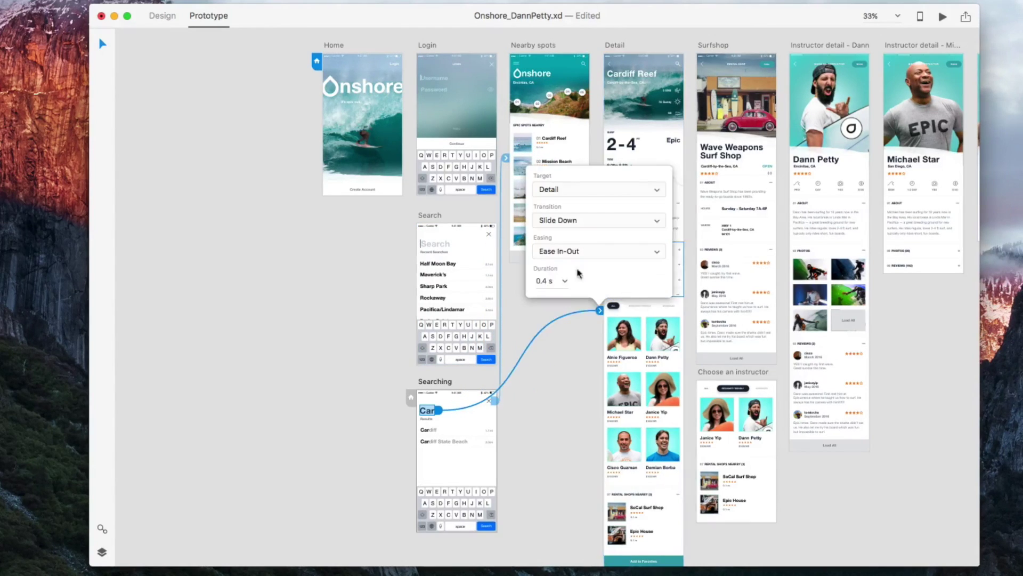
{"action": "left_click", "coordinate": [526, 143]}
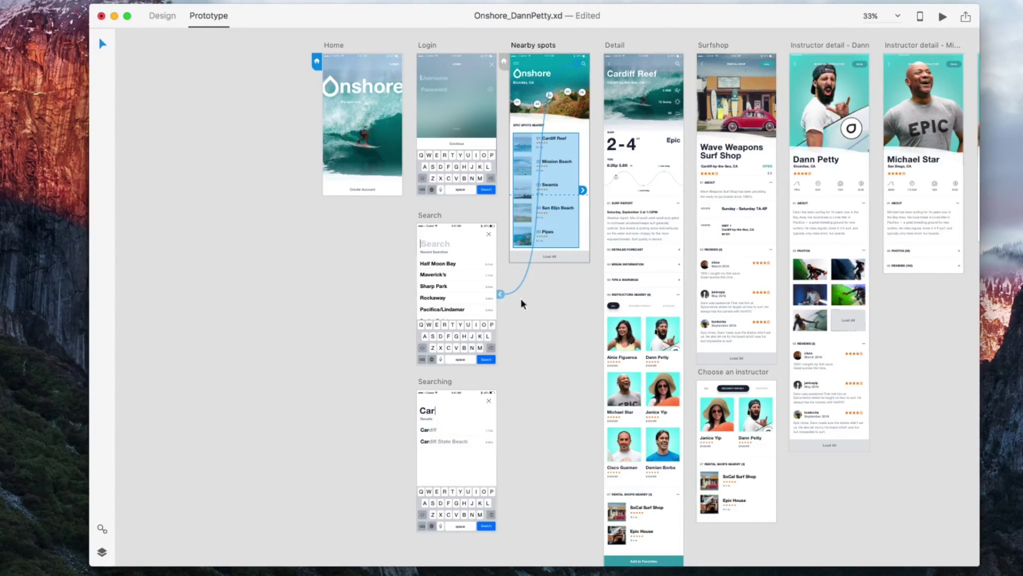
{"action": "scroll", "coordinate": [557, 168], "scroll_direction": "up", "scroll_amount": 6}
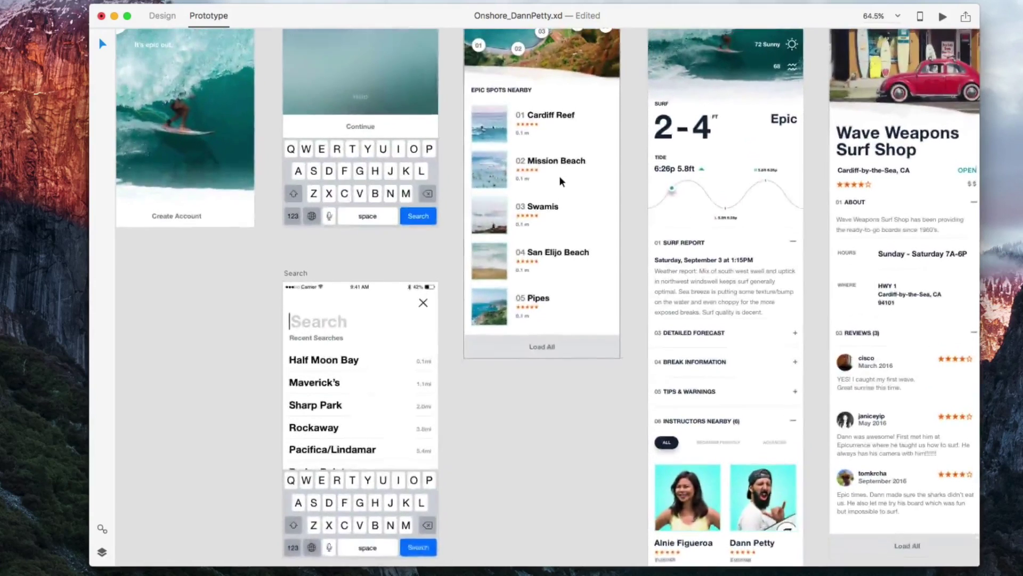
Link the Nearby spots list, including Cardiff Reef, to the Detail artboard
{"action": "scroll", "coordinate": [559, 184], "scroll_direction": "up", "scroll_amount": 1}
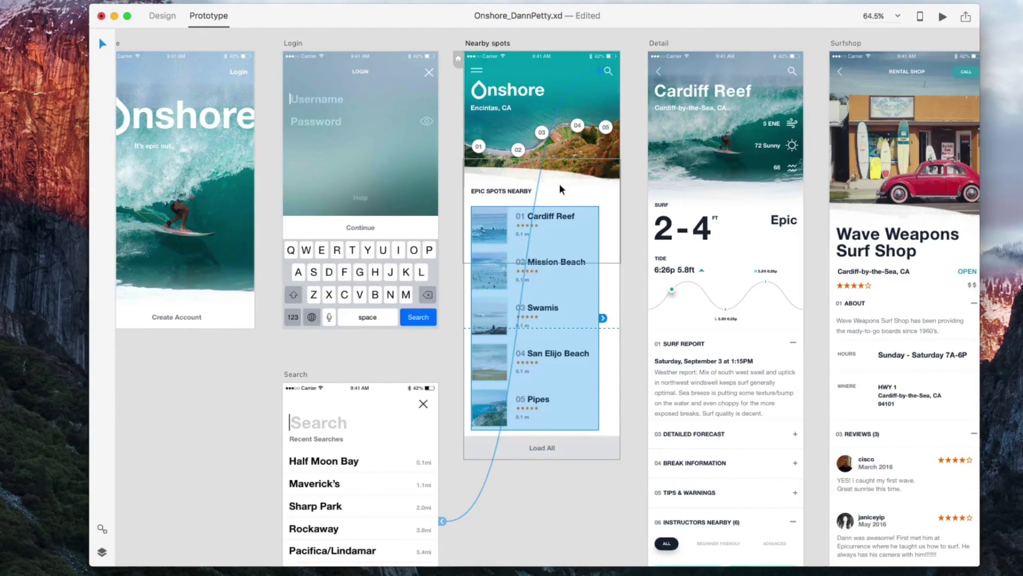
{"action": "double_click", "coordinate": [490, 220]}
{"action": "left_click_drag", "start_coordinate": [511, 228], "coordinate": [649, 318]}
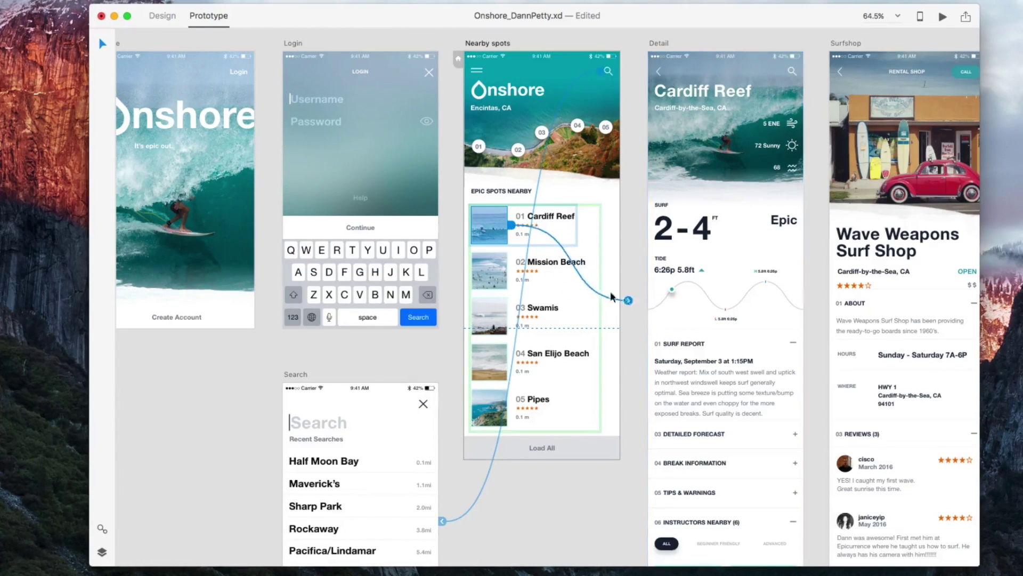
{"action": "scroll", "coordinate": [554, 264], "scroll_direction": "down", "scroll_amount": 1}
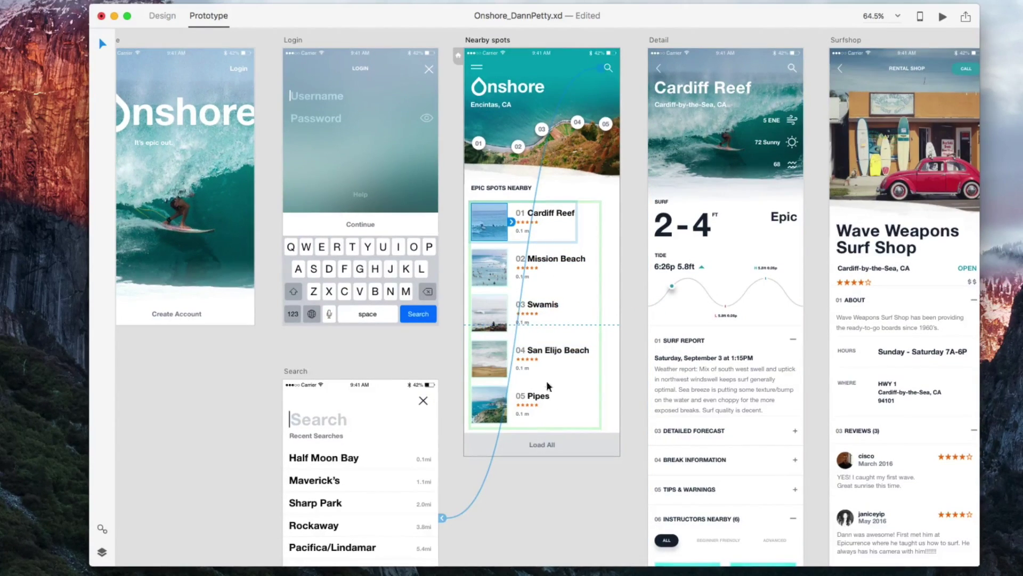
{"action": "scroll", "coordinate": [572, 354], "scroll_direction": "down", "scroll_amount": 1}
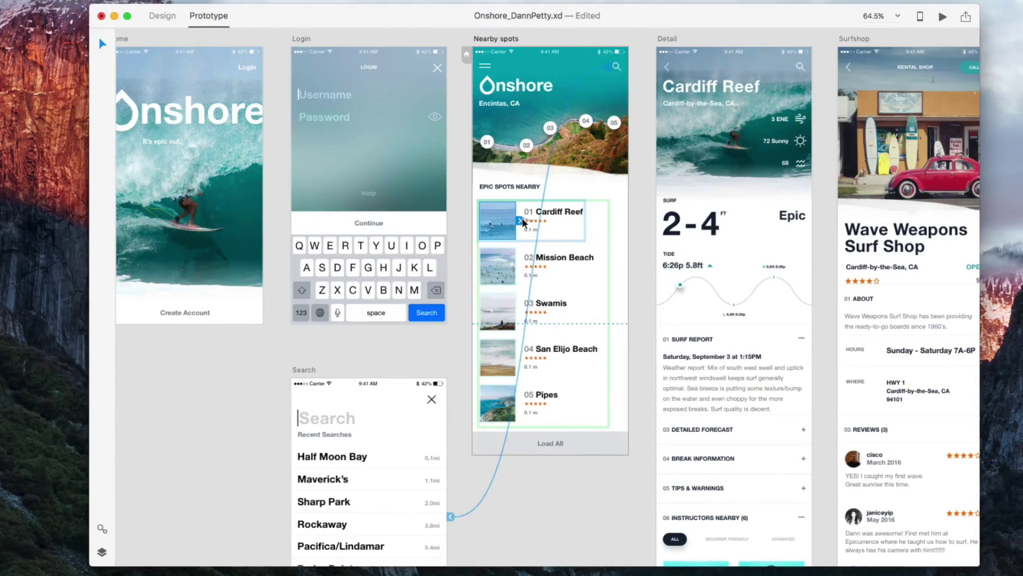
{"action": "scroll", "coordinate": [512, 224], "scroll_direction": "left", "scroll_amount": 1}
{"action": "left_click", "coordinate": [513, 221]}
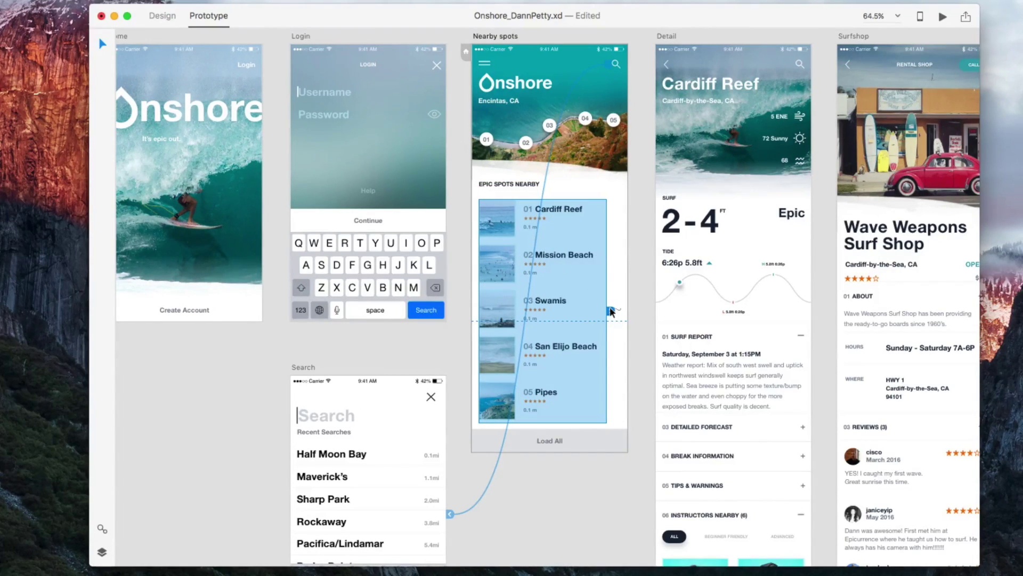
{"action": "left_click_drag", "start_coordinate": [611, 312], "coordinate": [678, 226]}
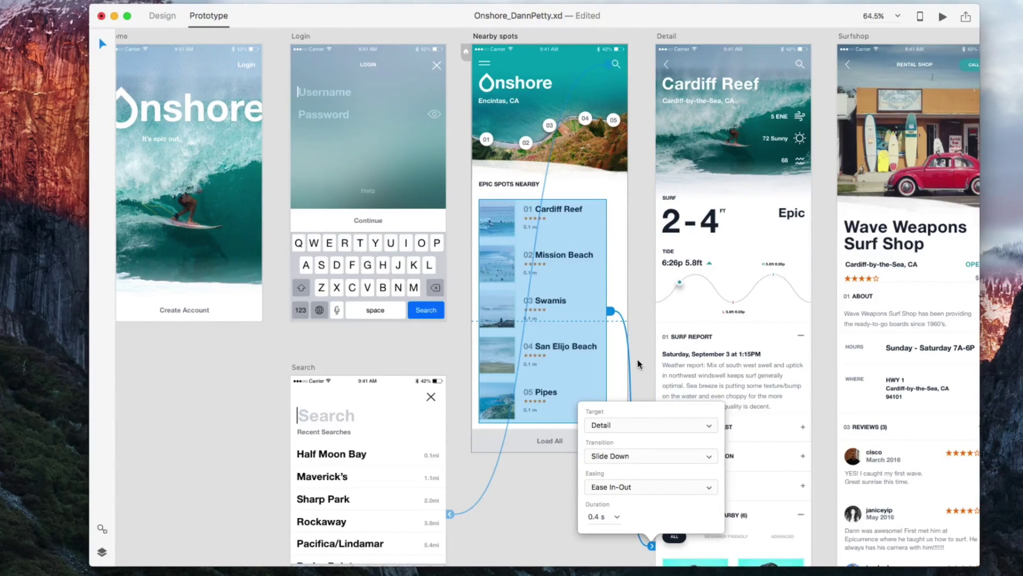
Give the spots-list link a Dissolve transition and test Cardiff Reef in the preview
{"action": "scroll", "coordinate": [647, 321], "scroll_direction": "down", "scroll_amount": 5}
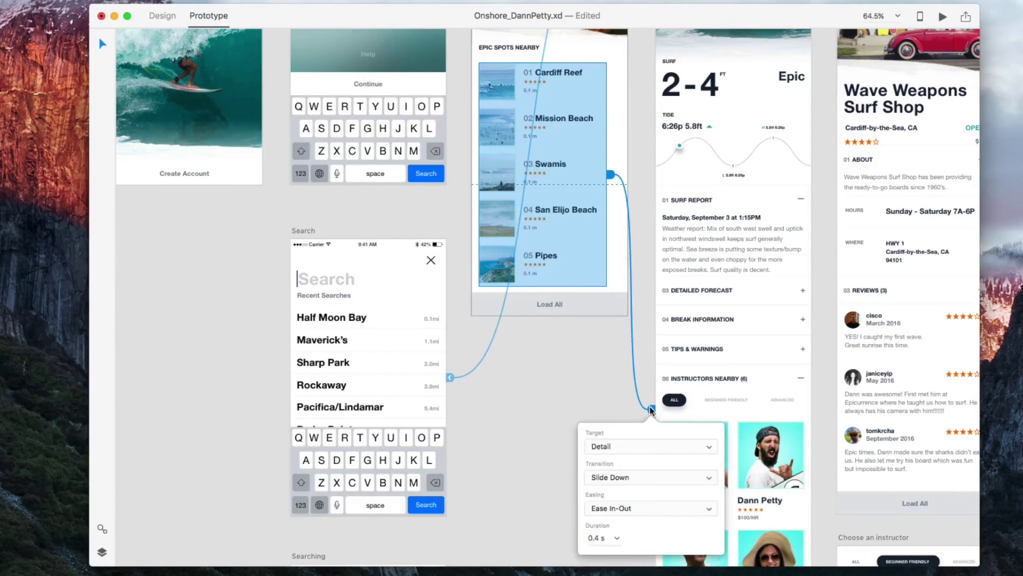
{"action": "left_click", "coordinate": [631, 474]}
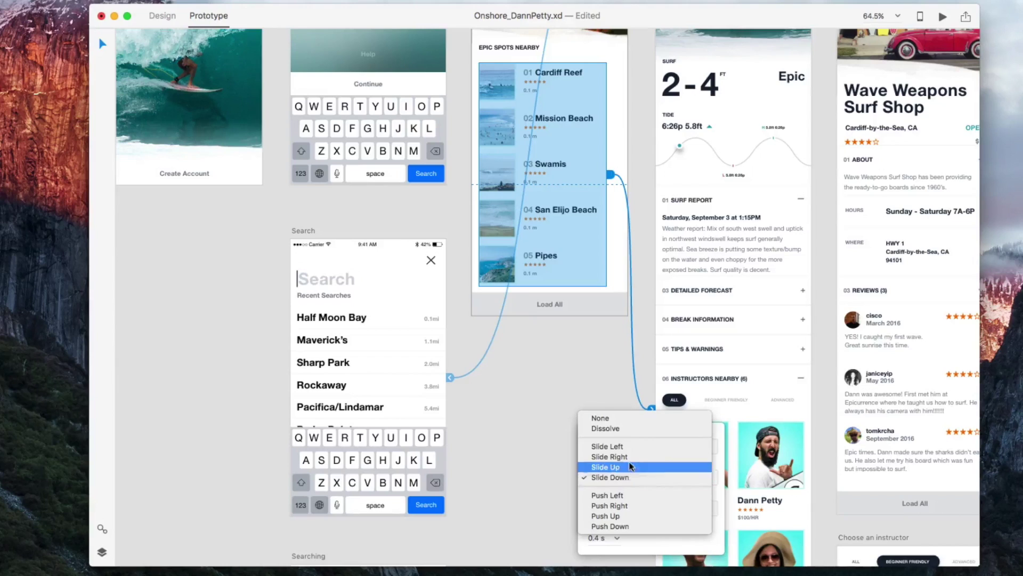
{"action": "left_click", "coordinate": [625, 428]}
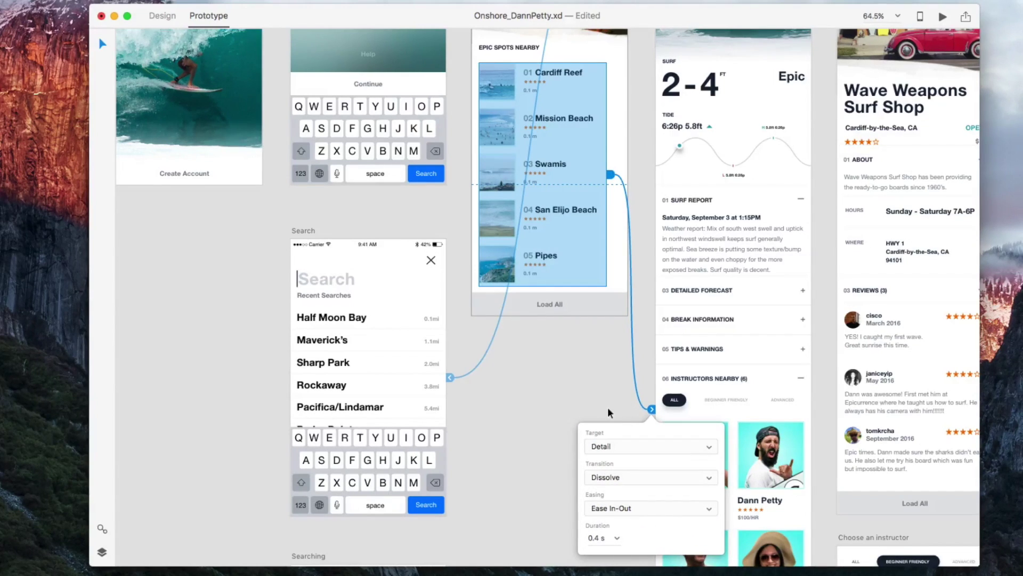
{"action": "left_click", "coordinate": [608, 400]}
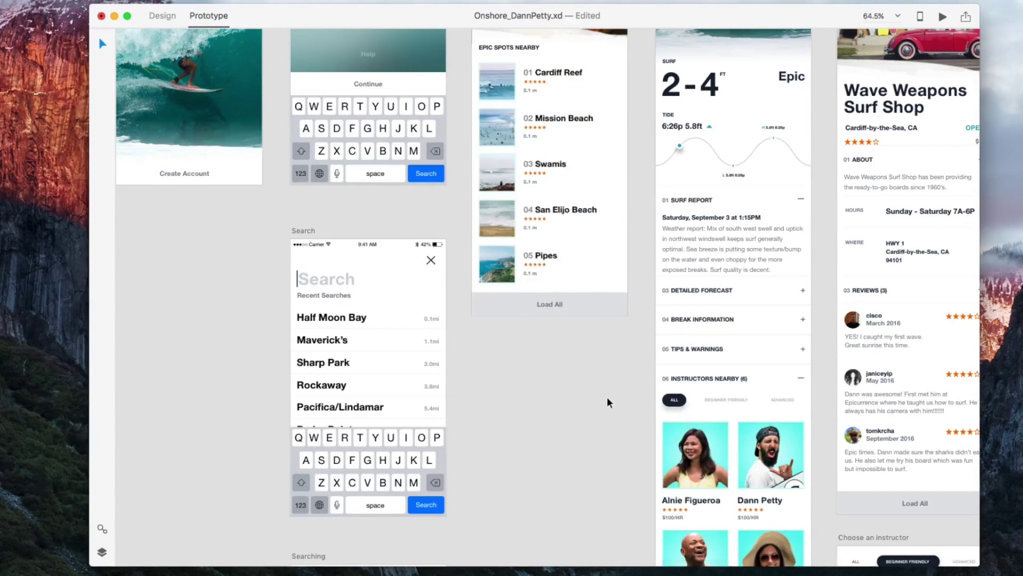
{"action": "left_click", "coordinate": [539, 222]}
{"action": "left_click", "coordinate": [942, 18]}
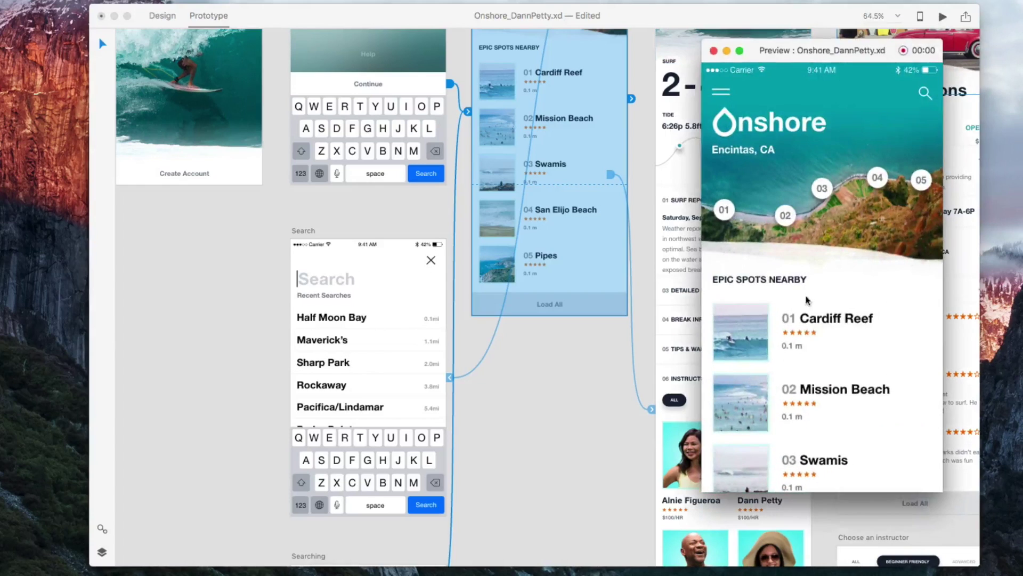
{"action": "left_click", "coordinate": [749, 334]}
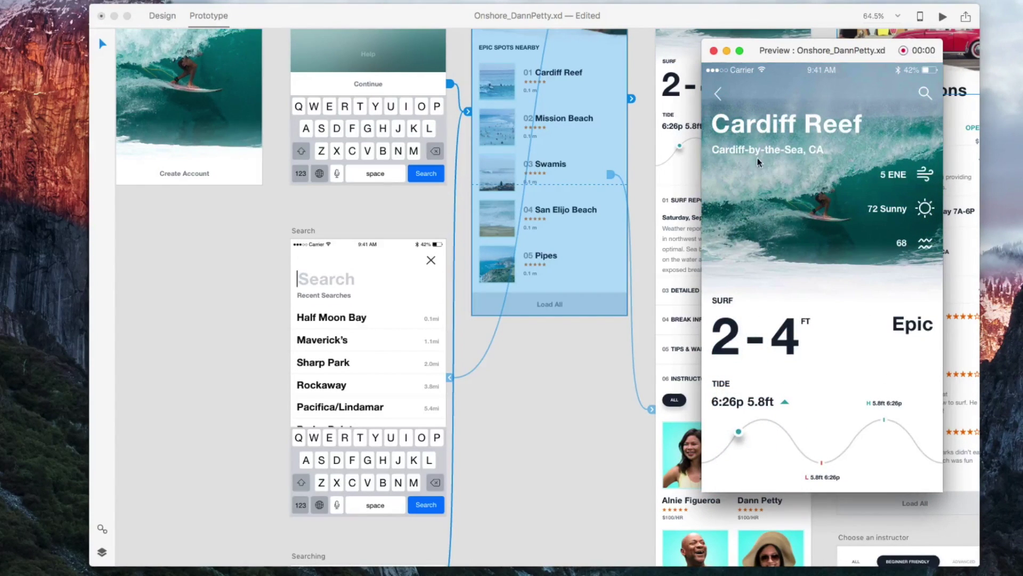
{"action": "left_click", "coordinate": [714, 50]}
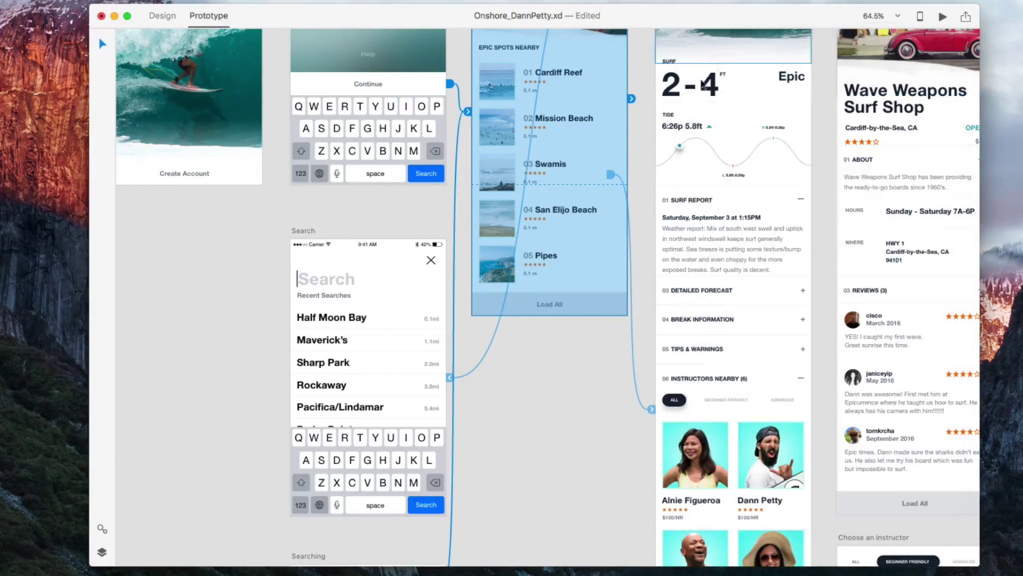
Keep Detail as target, set Transition to None, and preview Cardiff Reef's instant switch
{"action": "left_click", "coordinate": [652, 413]}
{"action": "left_click", "coordinate": [642, 445]}
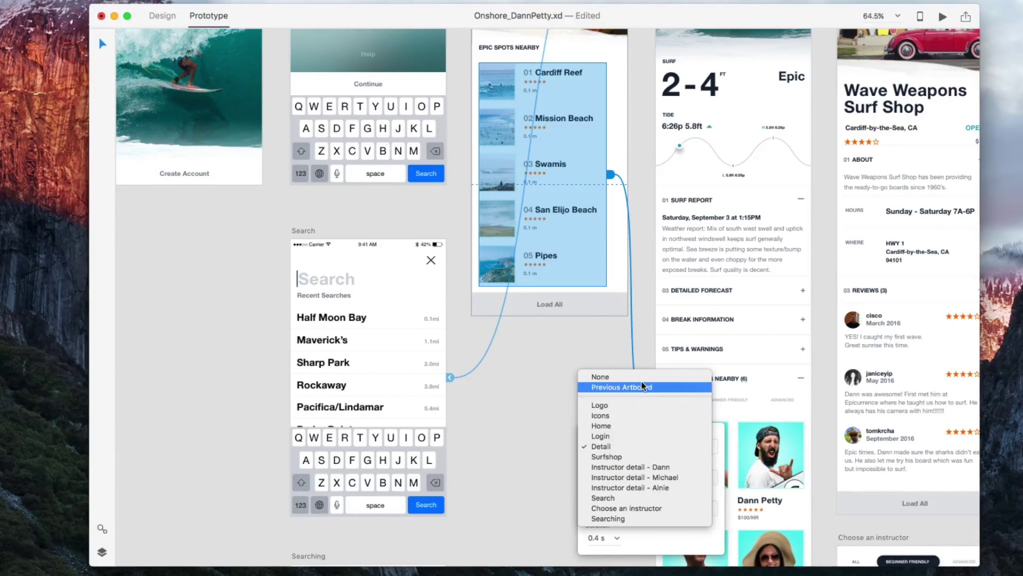
{"action": "left_click", "coordinate": [560, 391]}
{"action": "left_click", "coordinate": [648, 420]}
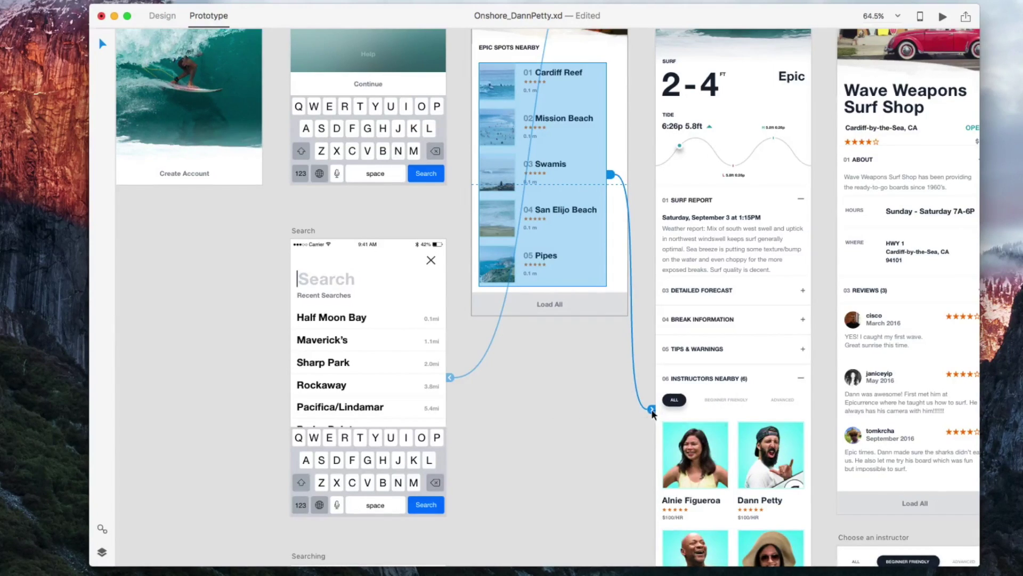
{"action": "left_click", "coordinate": [651, 408]}
{"action": "left_click", "coordinate": [653, 475]}
{"action": "left_click", "coordinate": [653, 463]}
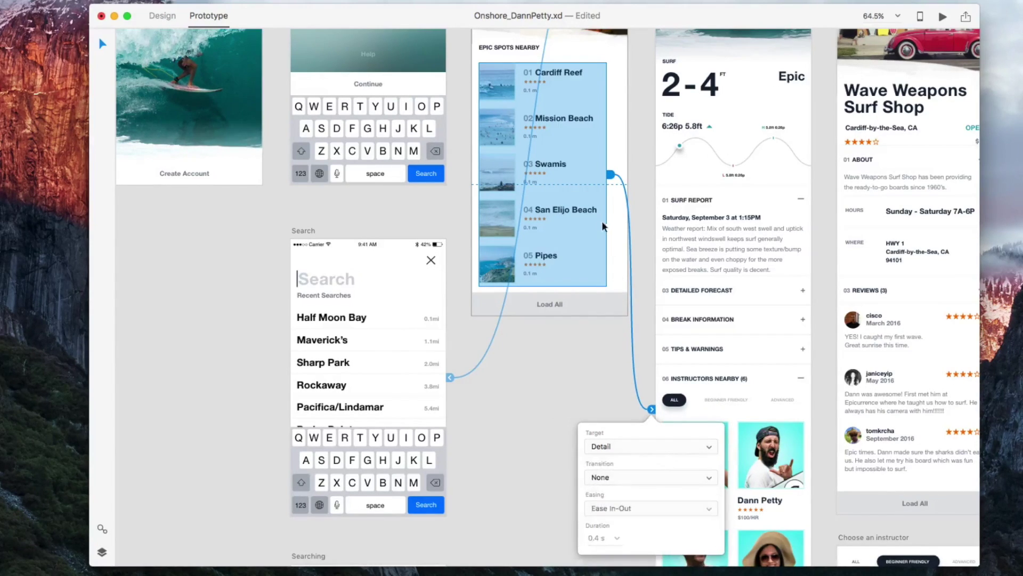
{"action": "left_click", "coordinate": [603, 222]}
{"action": "left_click", "coordinate": [943, 17]}
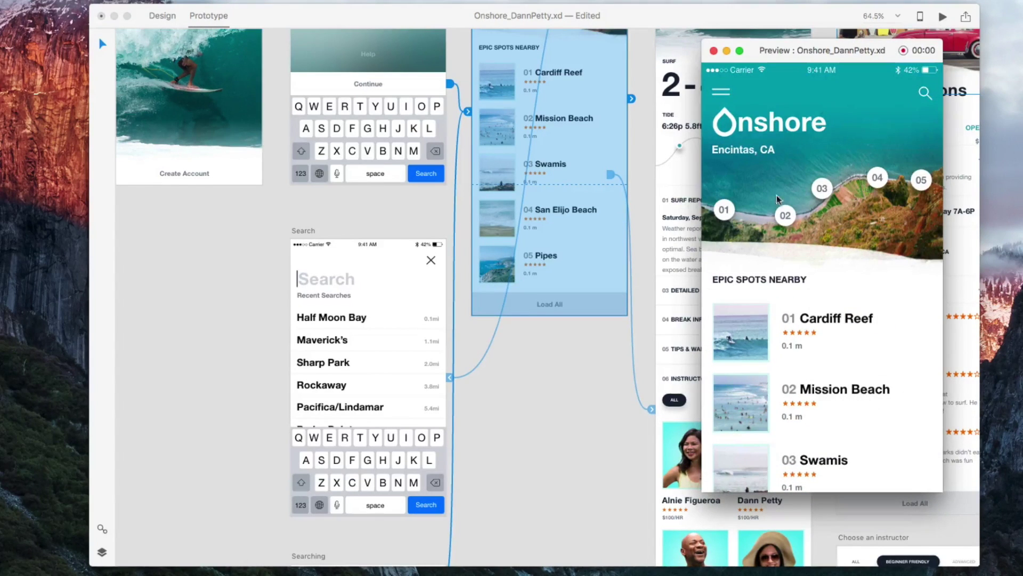
{"action": "left_click", "coordinate": [791, 319]}
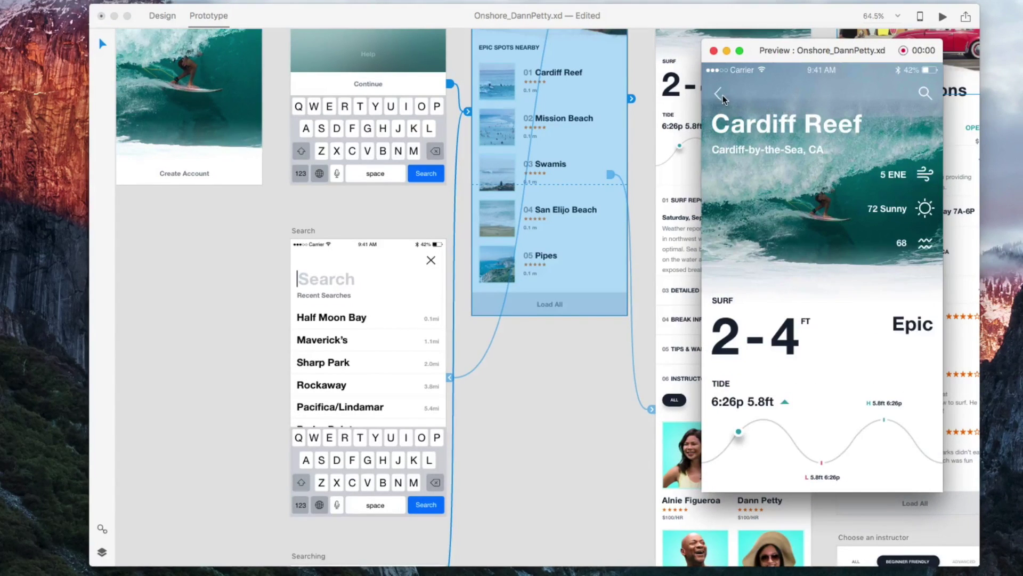
{"action": "left_click", "coordinate": [714, 50]}
Set the Detail screen's back arrow to go to the Previous Artboard
{"action": "scroll", "coordinate": [696, 120], "scroll_direction": "up", "scroll_amount": 5}
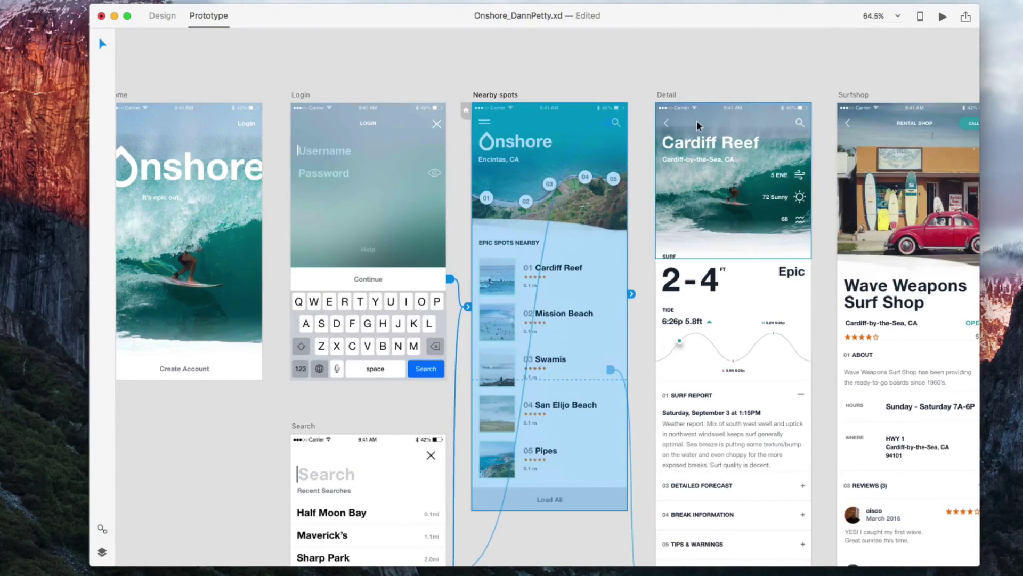
{"action": "left_click", "coordinate": [670, 120]}
{"action": "left_click", "coordinate": [674, 122]}
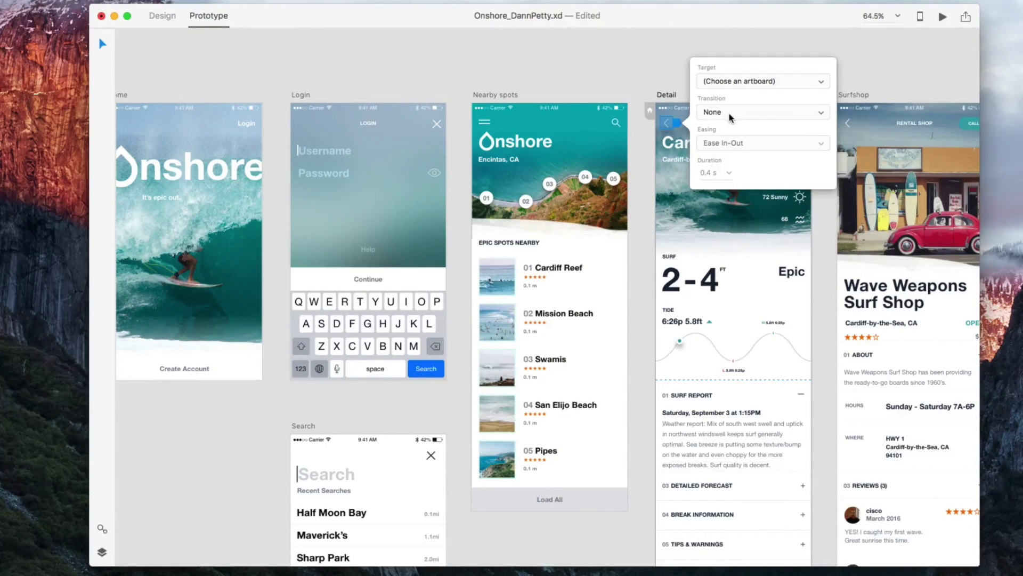
{"action": "left_click", "coordinate": [734, 81]}
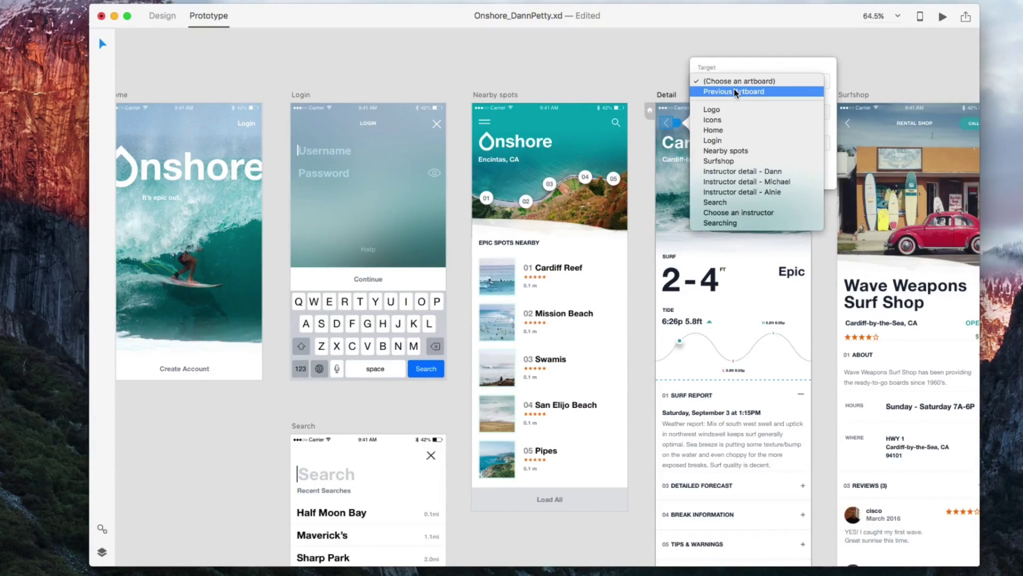
{"action": "left_click", "coordinate": [734, 91]}
{"action": "left_click", "coordinate": [734, 91]}
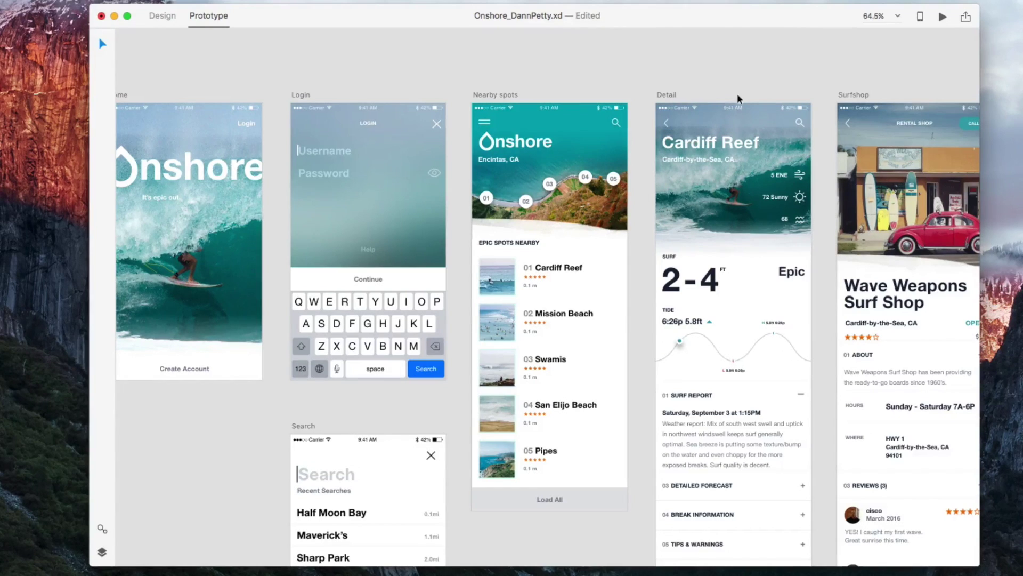
Link the Detail search icon to the Search artboard with a Dissolve transition
{"action": "left_click", "coordinate": [800, 125]}
{"action": "left_click", "coordinate": [808, 123]}
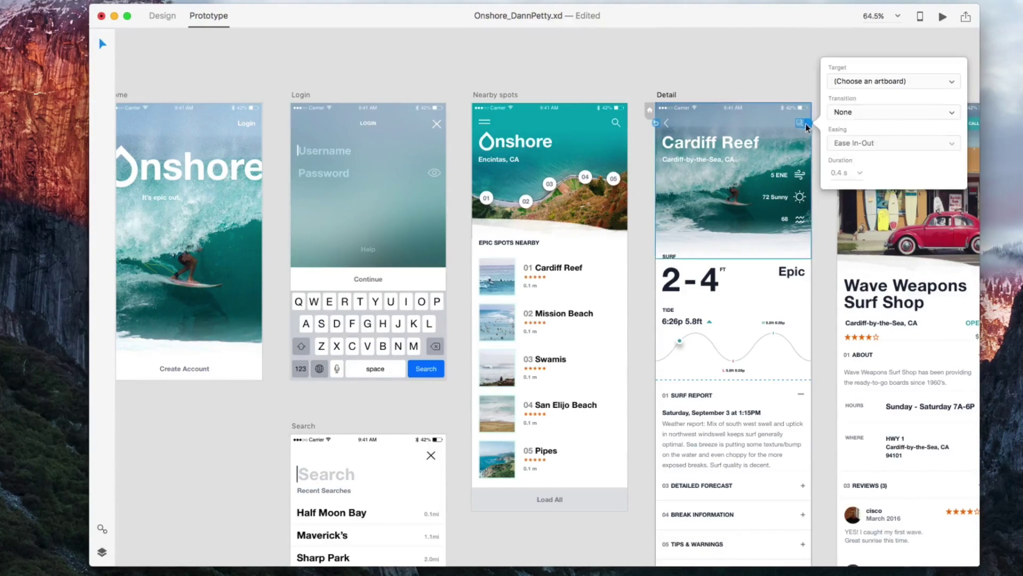
{"action": "left_click_drag", "start_coordinate": [809, 123], "coordinate": [406, 521]}
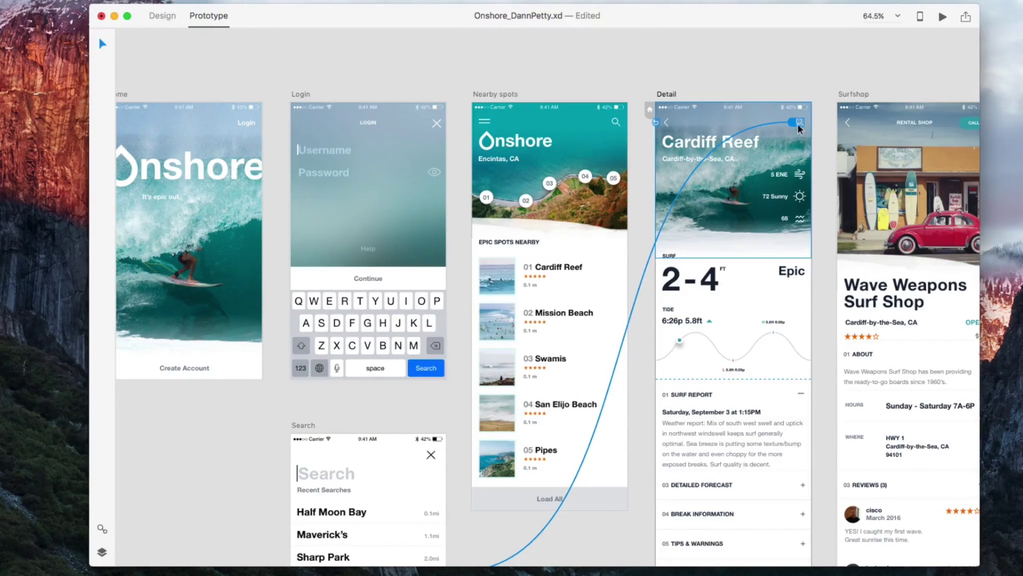
{"action": "left_click_drag", "start_coordinate": [801, 120], "coordinate": [449, 464]}
{"action": "scroll", "coordinate": [452, 385], "scroll_direction": "down", "scroll_amount": 5}
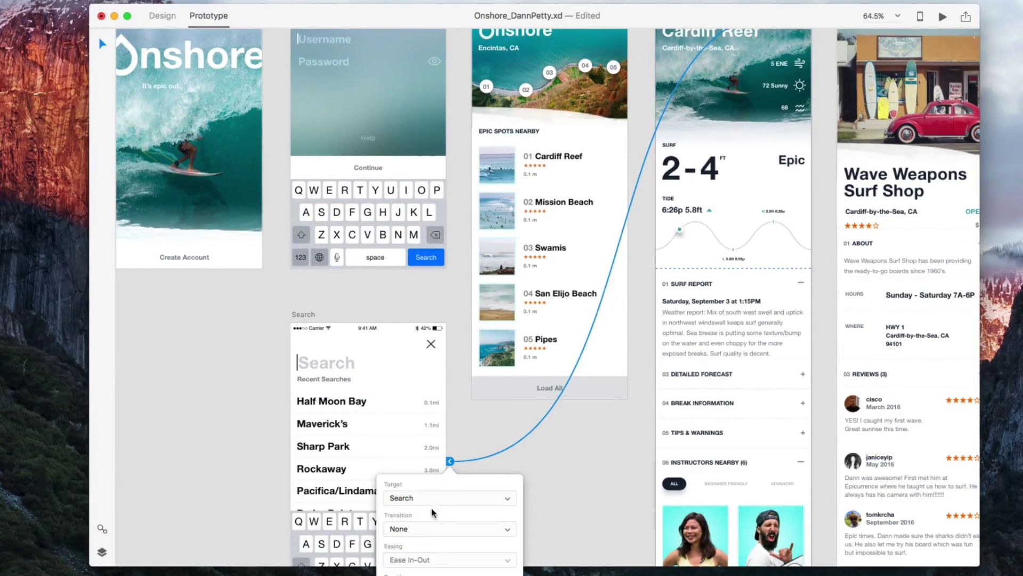
{"action": "left_click", "coordinate": [441, 489]}
{"action": "left_click", "coordinate": [457, 529]}
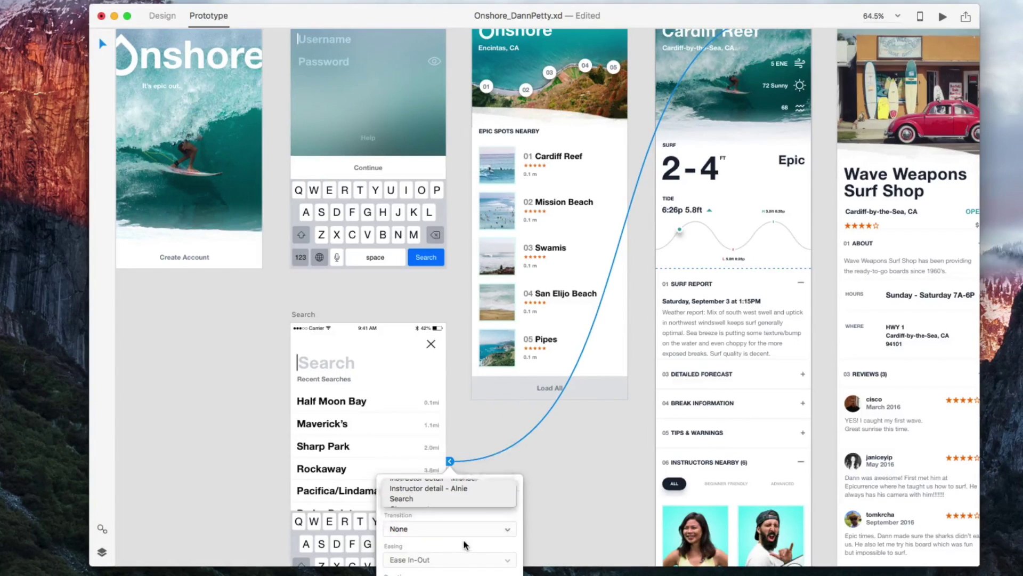
{"action": "left_click", "coordinate": [457, 529]}
{"action": "left_click", "coordinate": [455, 539]}
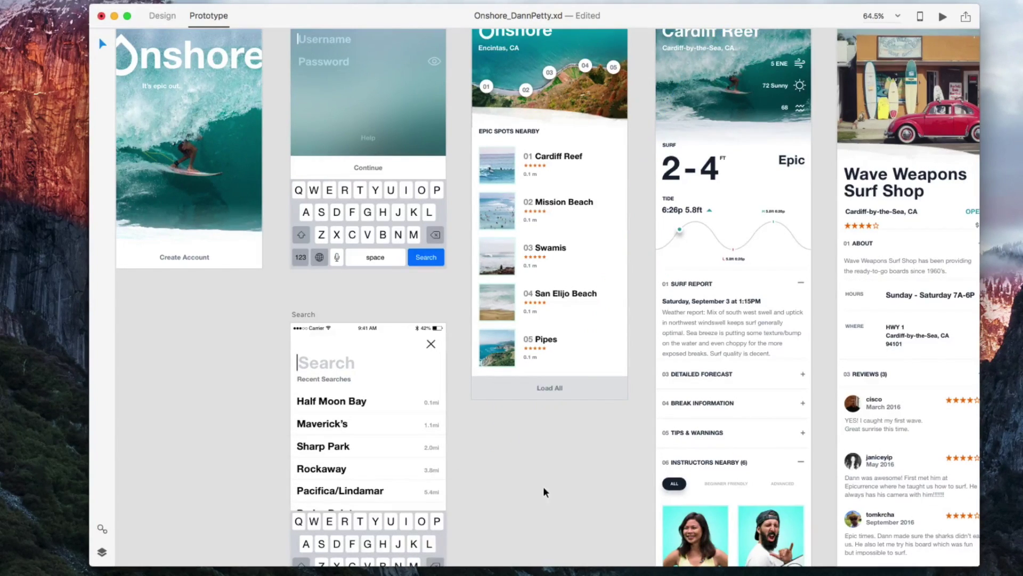
Wire Dann Petty's tile in the Detail instructor grid to Instructor detail - Dann
{"action": "scroll", "coordinate": [673, 302], "scroll_direction": "down", "scroll_amount": 2}
{"action": "scroll", "coordinate": [673, 302], "scroll_direction": "right", "scroll_amount": 3}
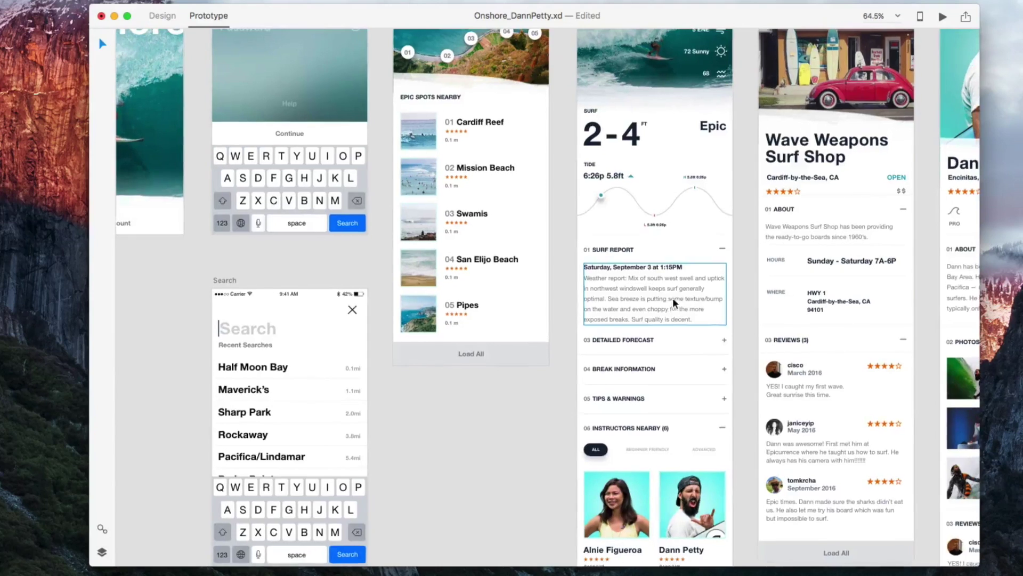
{"action": "scroll", "coordinate": [388, 309], "scroll_direction": "down", "scroll_amount": 5}
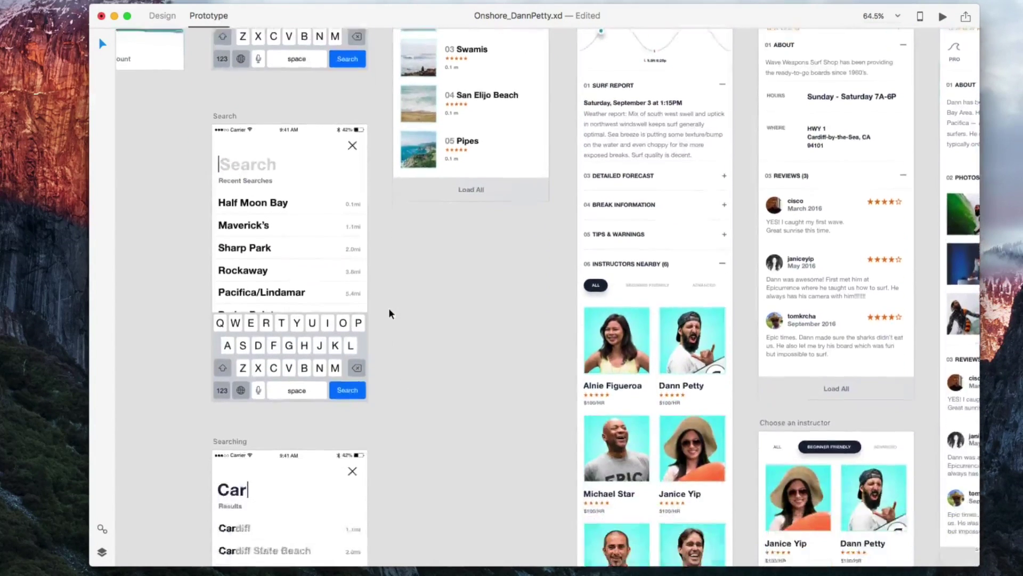
{"action": "scroll", "coordinate": [388, 308], "scroll_direction": "down", "scroll_amount": 4}
{"action": "scroll", "coordinate": [668, 311], "scroll_direction": "up", "scroll_amount": 3}
{"action": "scroll", "coordinate": [668, 311], "scroll_direction": "right", "scroll_amount": 1}
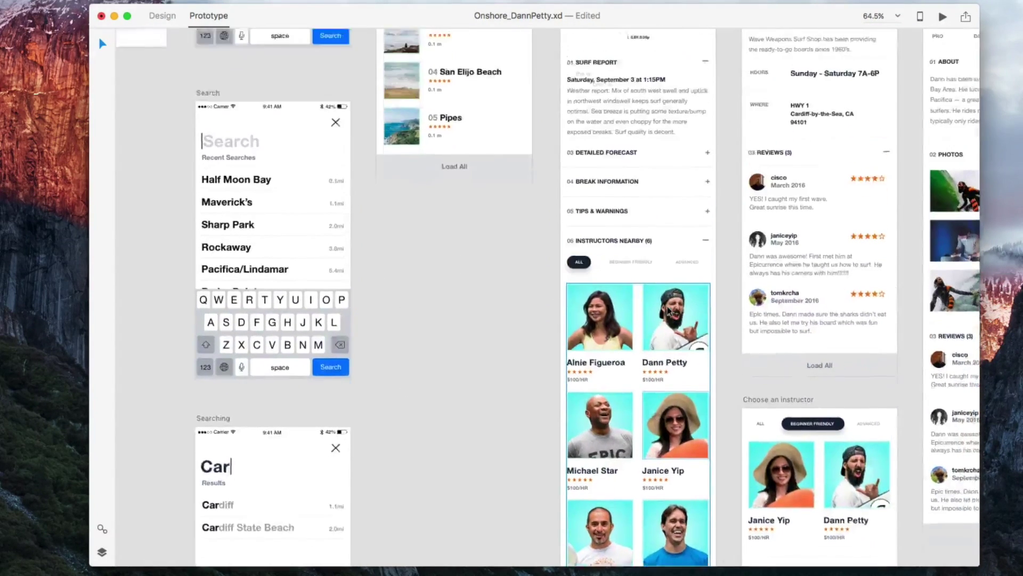
{"action": "scroll", "coordinate": [667, 311], "scroll_direction": "up", "scroll_amount": 6}
{"action": "scroll", "coordinate": [667, 310], "scroll_direction": "right", "scroll_amount": 5}
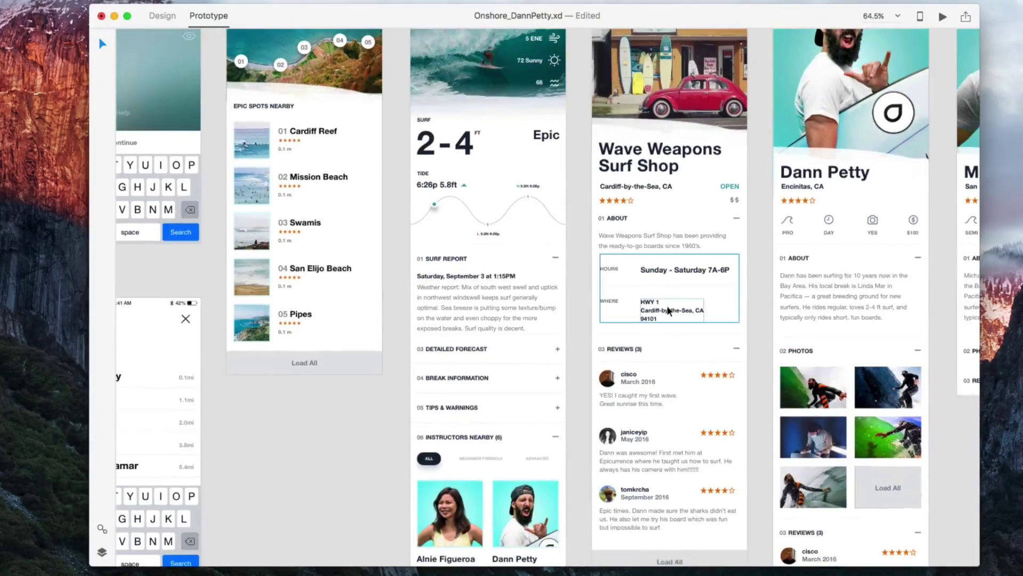
{"action": "scroll", "coordinate": [543, 302], "scroll_direction": "down", "scroll_amount": 5}
{"action": "scroll", "coordinate": [556, 411], "scroll_direction": "up", "scroll_amount": 4}
{"action": "left_click_drag", "start_coordinate": [555, 411], "coordinate": [788, 80]}
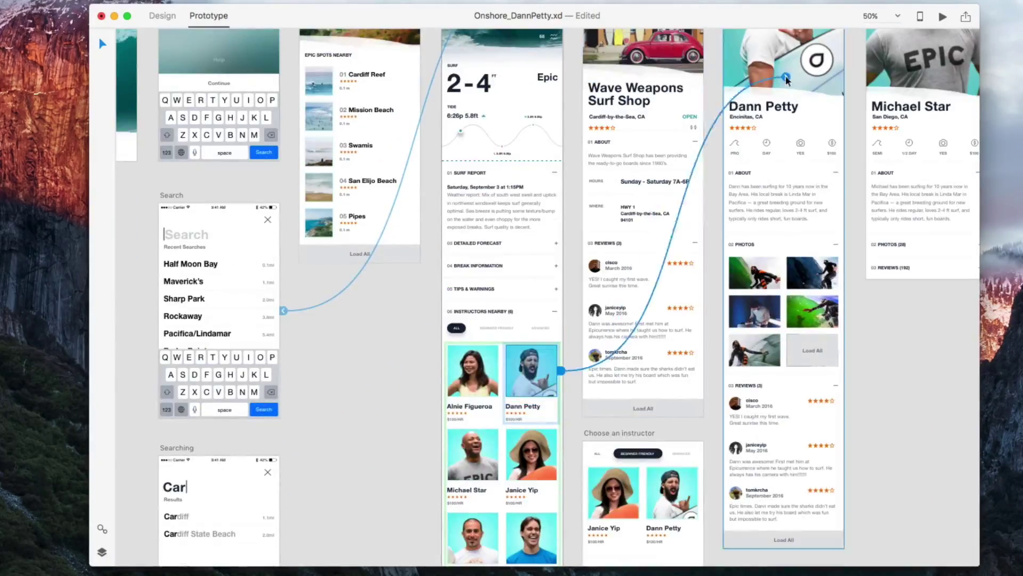
Set the Surfshop back arrow's target to Previous Artboard and deselect everything
{"action": "scroll", "coordinate": [450, 360], "scroll_direction": "right", "scroll_amount": 5}
{"action": "scroll", "coordinate": [450, 361], "scroll_direction": "down", "scroll_amount": 4}
{"action": "scroll", "coordinate": [526, 196], "scroll_direction": "up", "scroll_amount": 5}
{"action": "left_click", "coordinate": [501, 31]}
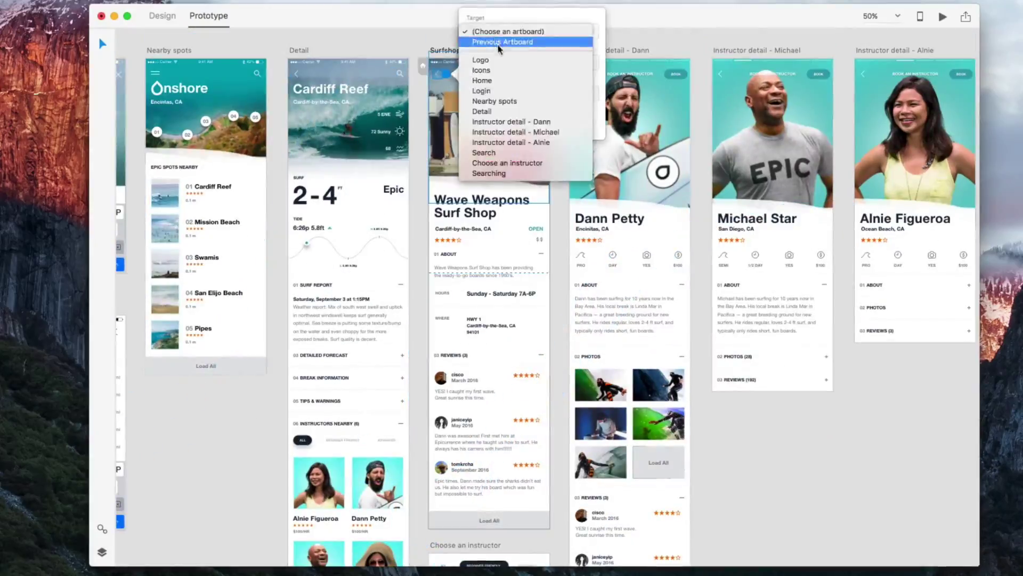
{"action": "left_click", "coordinate": [499, 43]}
{"action": "scroll", "coordinate": [613, 143], "scroll_direction": "left", "scroll_amount": 5}
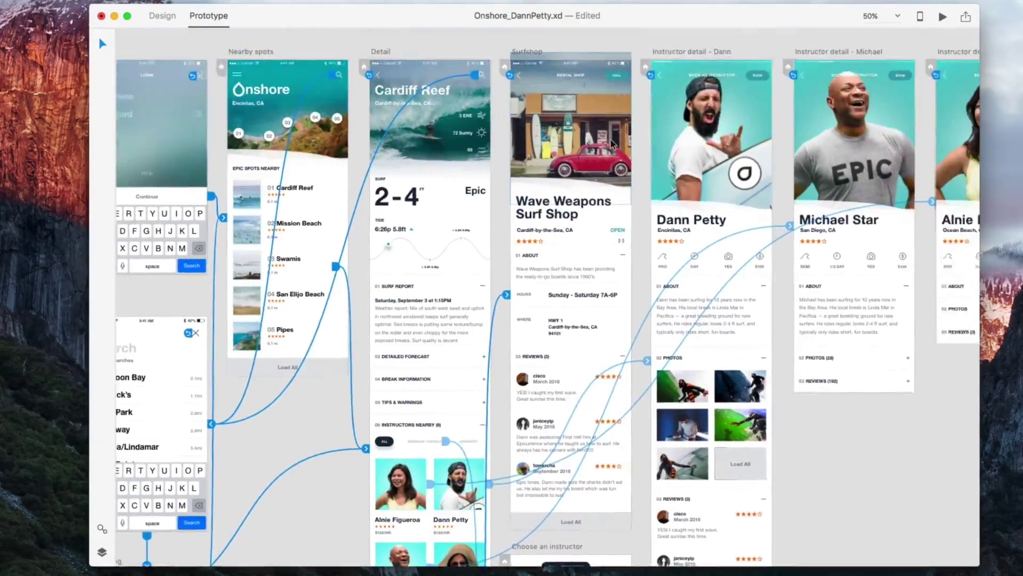
{"action": "scroll", "coordinate": [490, 110], "scroll_direction": "left", "scroll_amount": 10}
{"action": "left_click", "coordinate": [491, 110]}
Zoom out to 33% and show every prototype link across the artboards
{"action": "scroll", "coordinate": [490, 109], "scroll_direction": "down", "scroll_amount": 2}
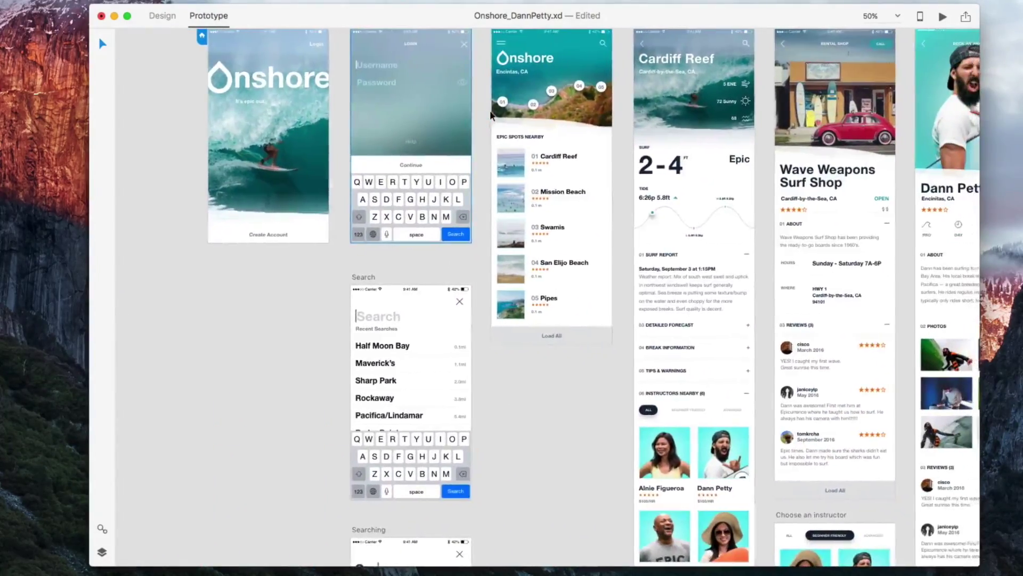
{"action": "scroll", "coordinate": [490, 114], "scroll_direction": "right", "scroll_amount": 2}
{"action": "key", "text": "super+minus"}
{"action": "scroll", "coordinate": [490, 110], "scroll_direction": "right", "scroll_amount": 3}
{"action": "scroll", "coordinate": [490, 109], "scroll_direction": "up", "scroll_amount": 2}
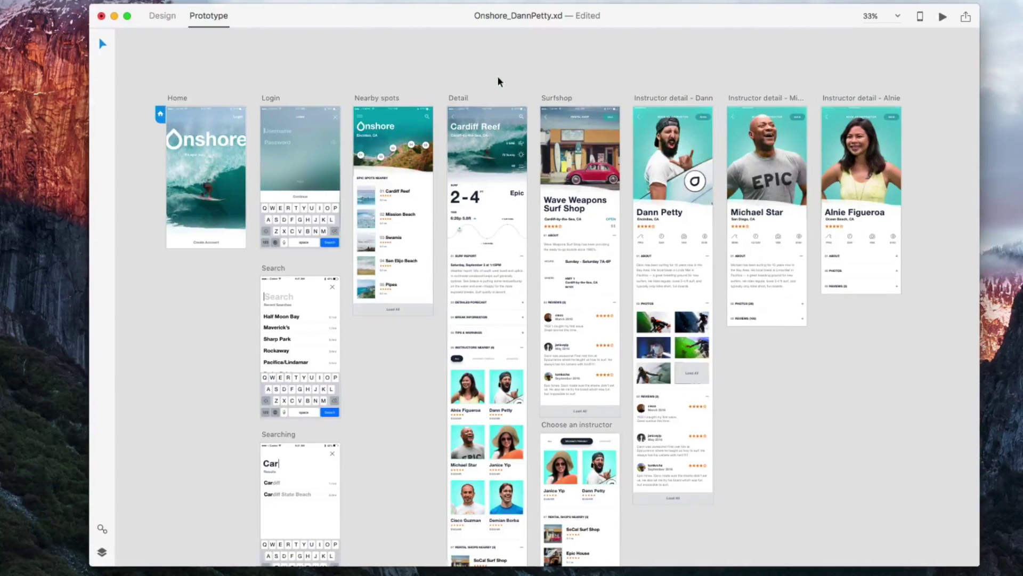
{"action": "key", "text": "super+a"}
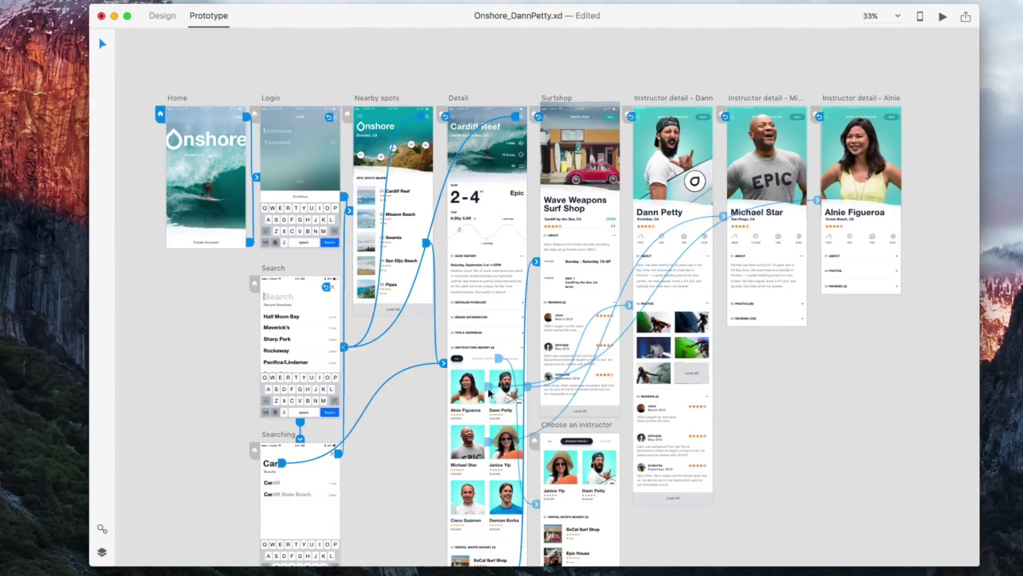
Select the Recent Searches list on the Search artboard and launch Desktop Preview
{"action": "scroll", "coordinate": [463, 361], "scroll_direction": "down", "scroll_amount": 1}
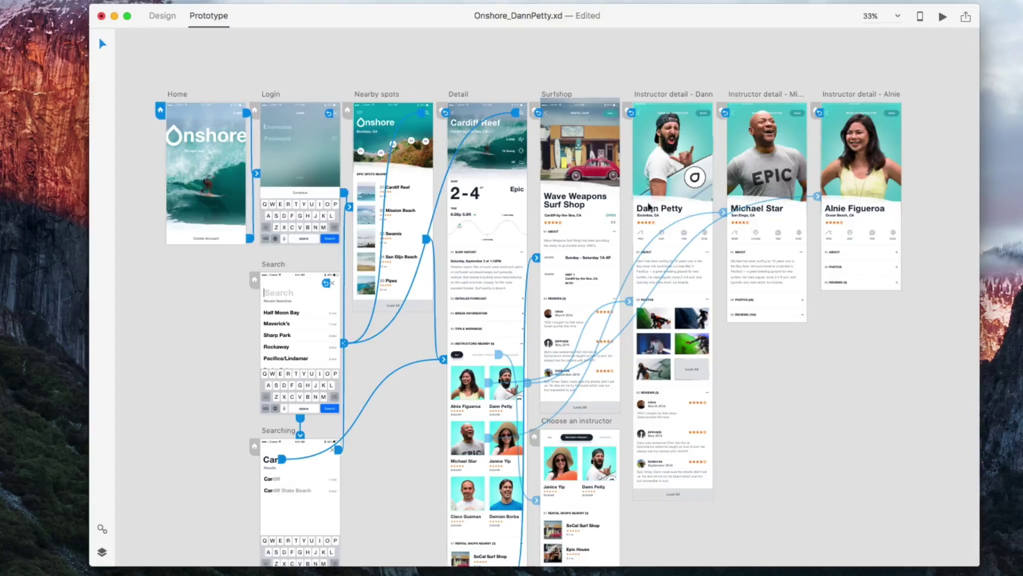
{"action": "scroll", "coordinate": [833, 192], "scroll_direction": "down", "scroll_amount": 5}
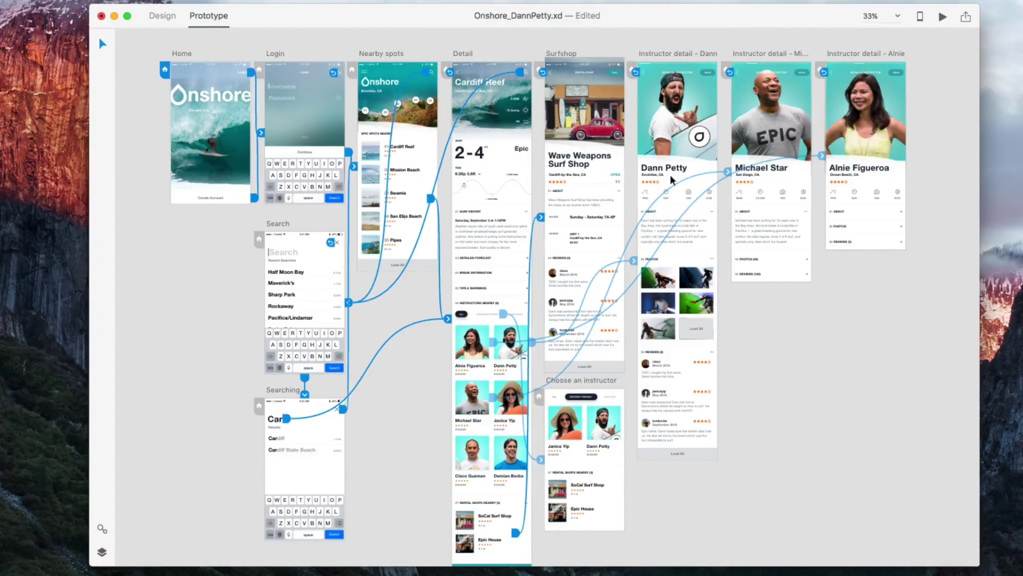
{"action": "left_click", "coordinate": [196, 236]}
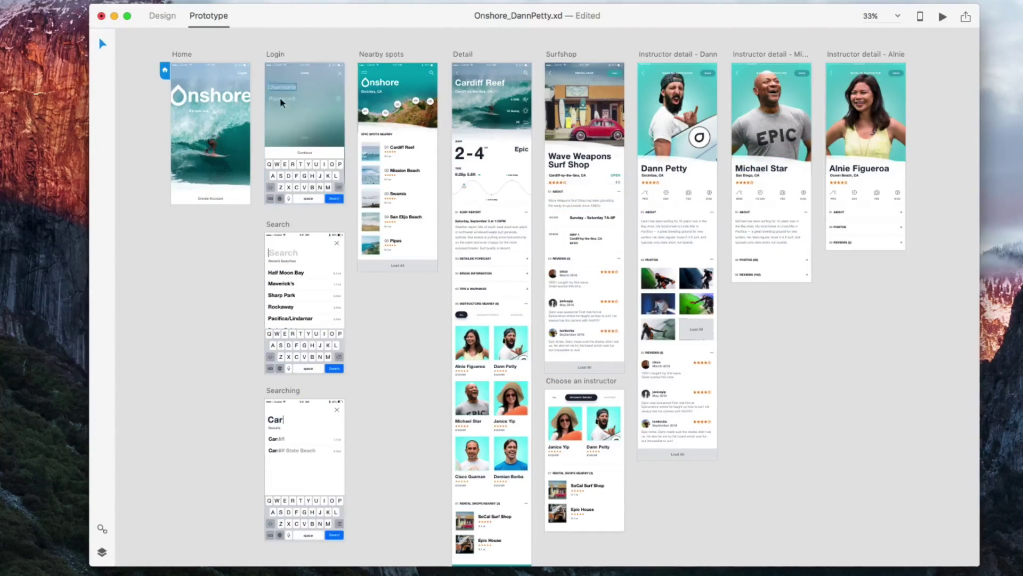
{"action": "left_click", "coordinate": [301, 273]}
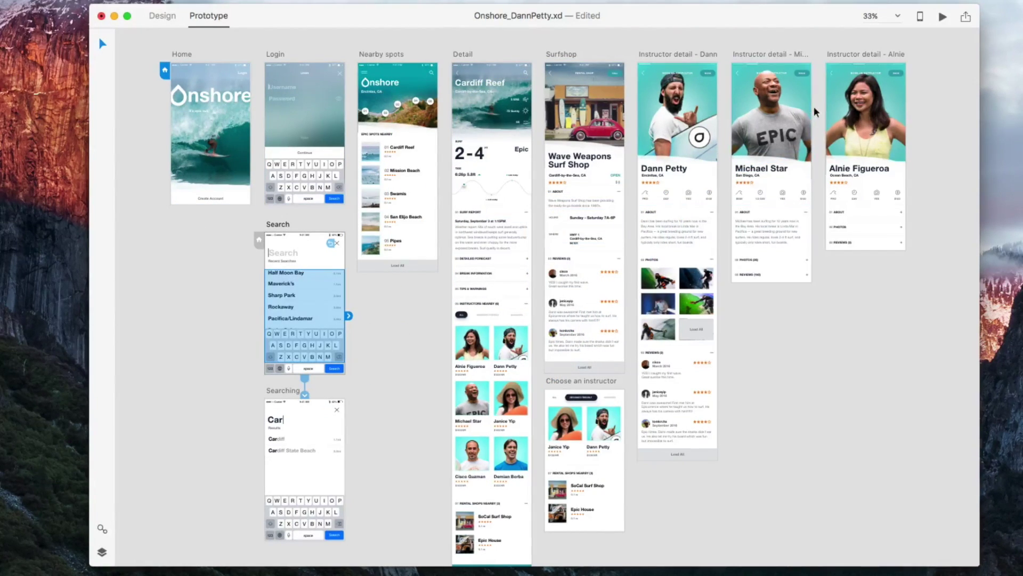
{"action": "left_click", "coordinate": [942, 16]}
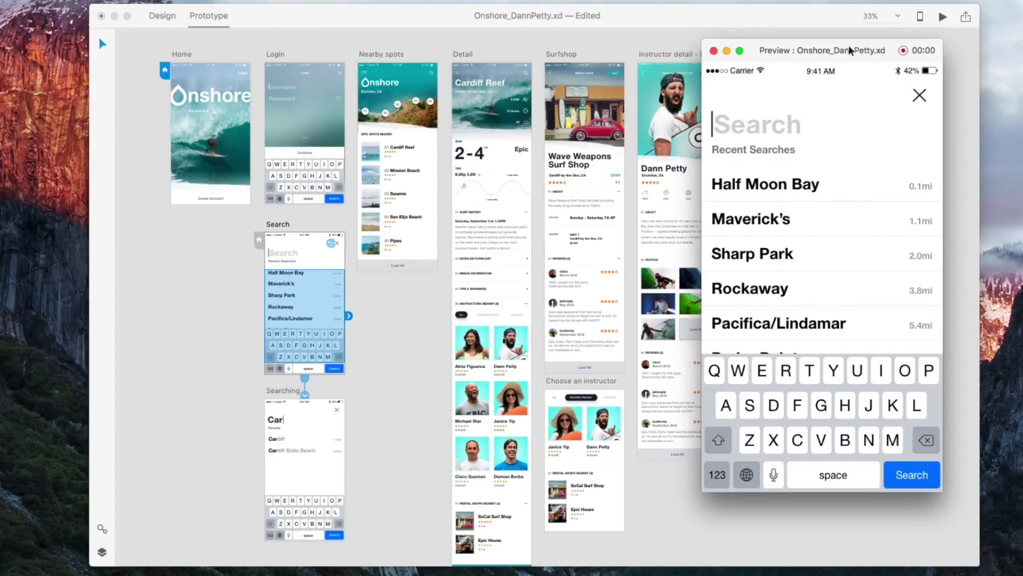
Restart the preview from the Home artboard, shift its window left, and start recording
{"action": "left_click", "coordinate": [175, 296]}
{"action": "left_click", "coordinate": [194, 295]}
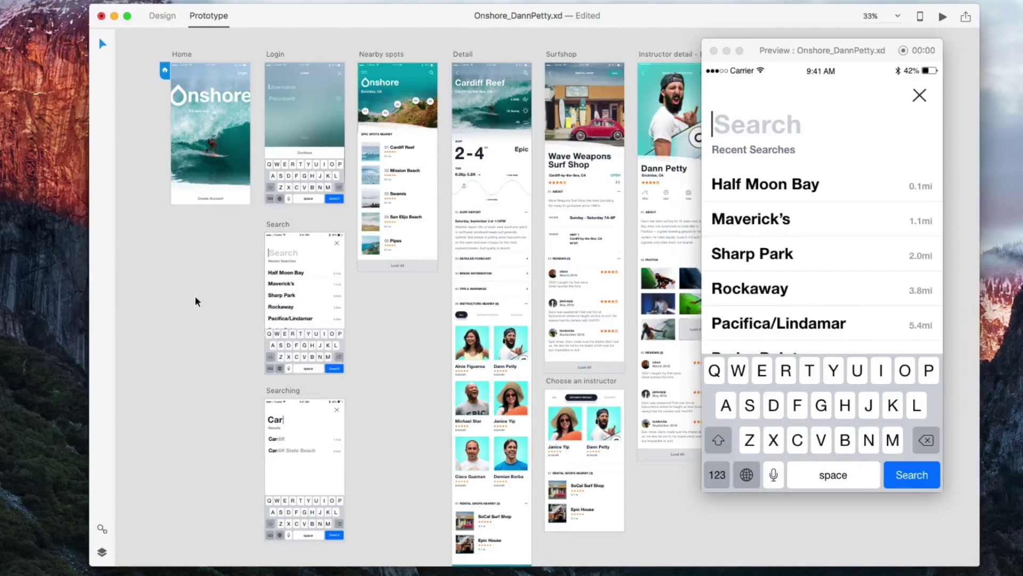
{"action": "left_click", "coordinate": [942, 16]}
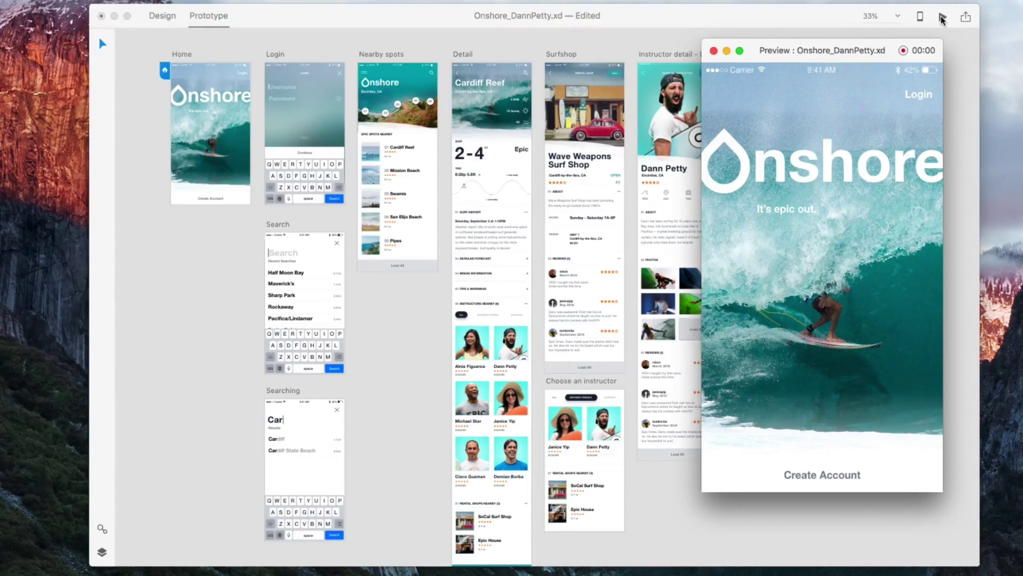
{"action": "left_click_drag", "start_coordinate": [830, 59], "coordinate": [755, 55]}
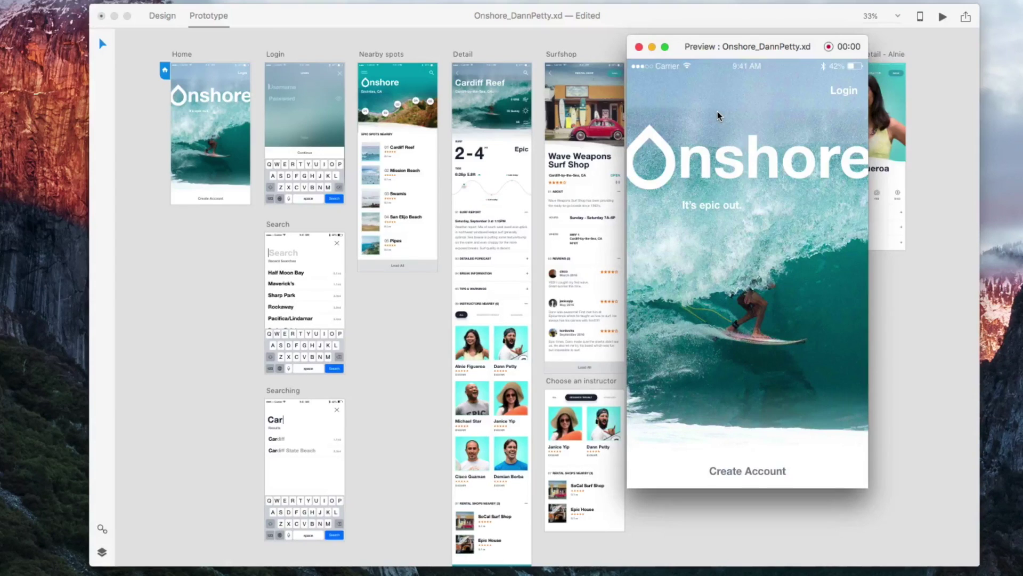
{"action": "left_click", "coordinate": [829, 48]}
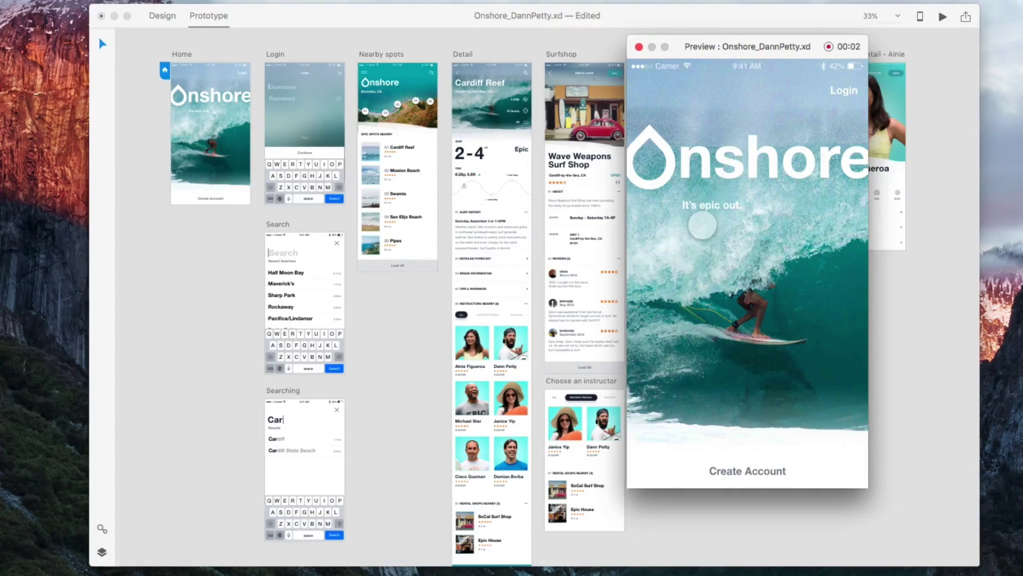
Tap through Create Account, Continue, a search for 'Car', and into Cardiff Reef
{"action": "left_click", "coordinate": [761, 469]}
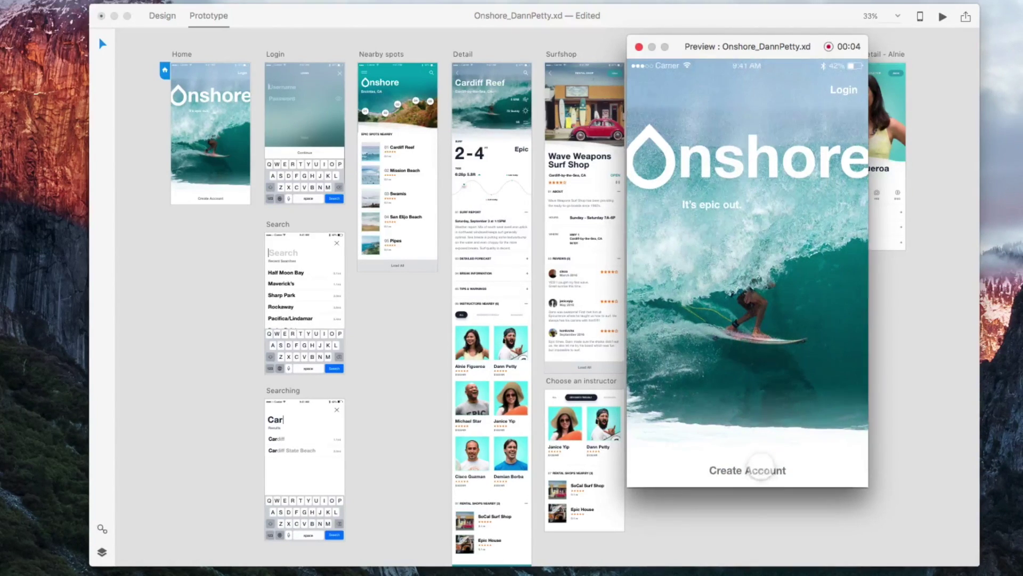
{"action": "left_click", "coordinate": [733, 331]}
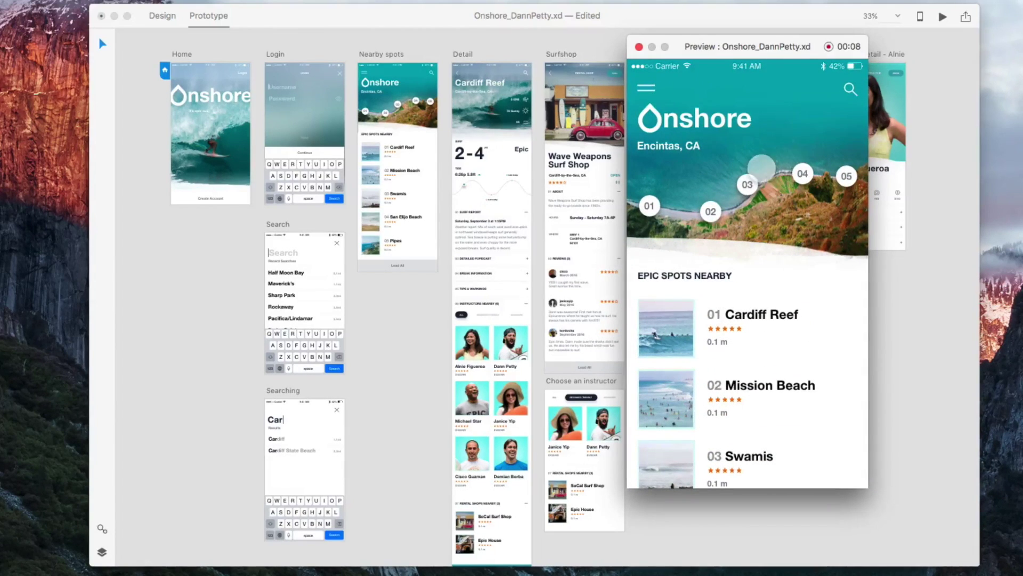
{"action": "left_click", "coordinate": [842, 102]}
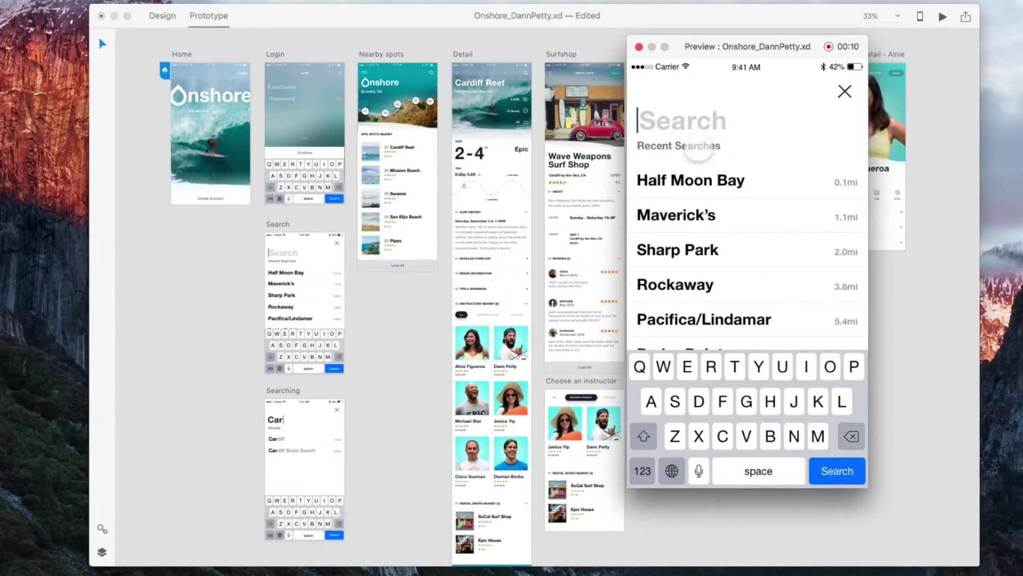
{"action": "left_click", "coordinate": [658, 130]}
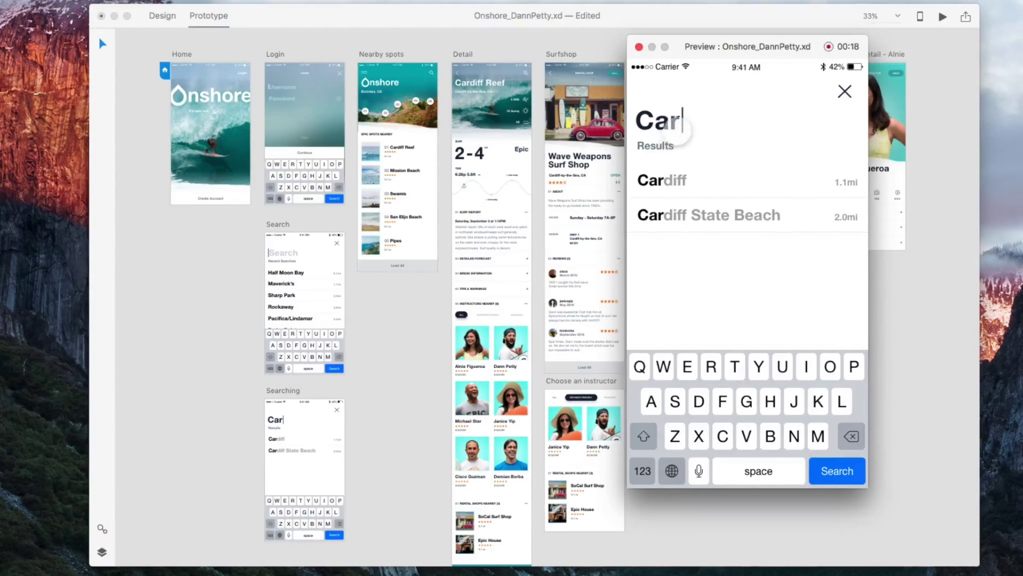
{"action": "left_click", "coordinate": [833, 98]}
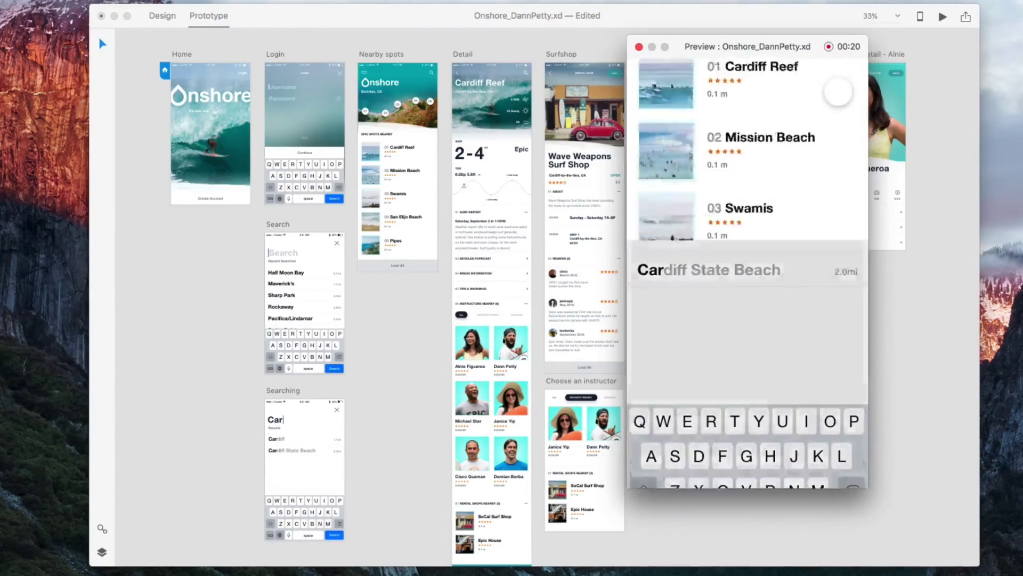
{"action": "left_click", "coordinate": [682, 328]}
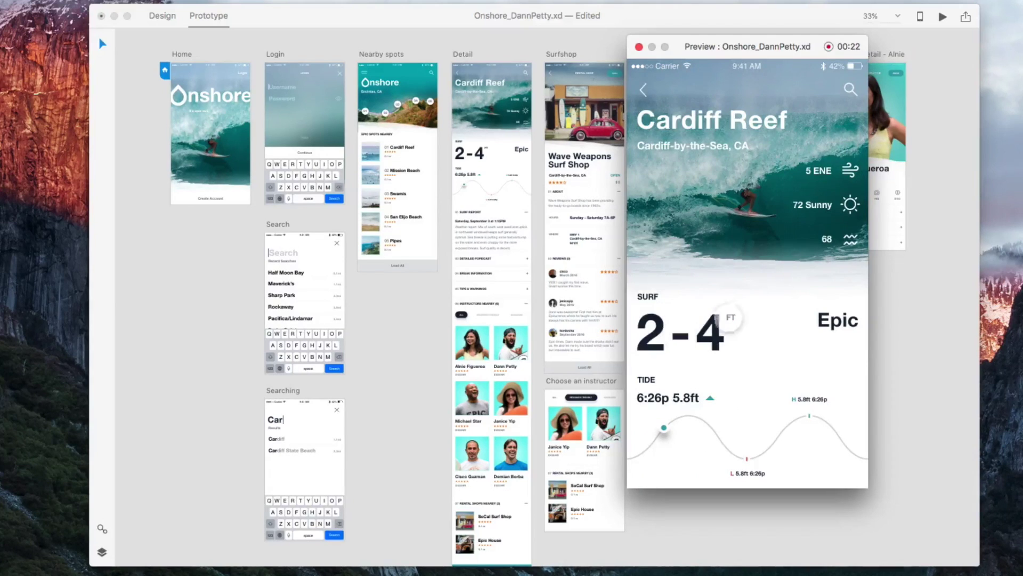
Visit an instructor's profile, return, open the surf shop, then stop recording
{"action": "scroll", "coordinate": [746, 315], "scroll_direction": "down", "scroll_amount": 15}
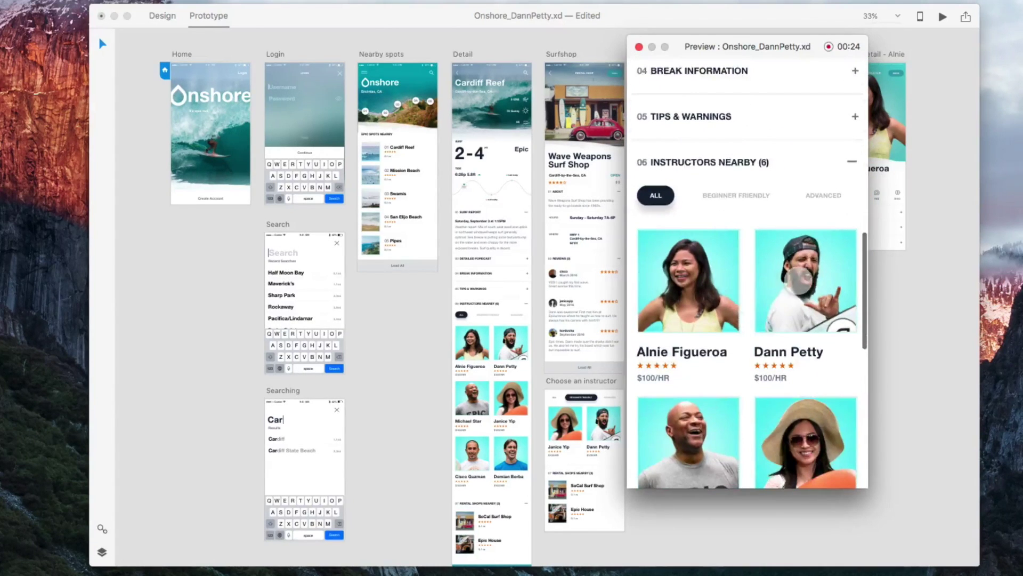
{"action": "left_click", "coordinate": [791, 285]}
{"action": "scroll", "coordinate": [757, 203], "scroll_direction": "down", "scroll_amount": 10}
{"action": "scroll", "coordinate": [757, 202], "scroll_direction": "up", "scroll_amount": 10}
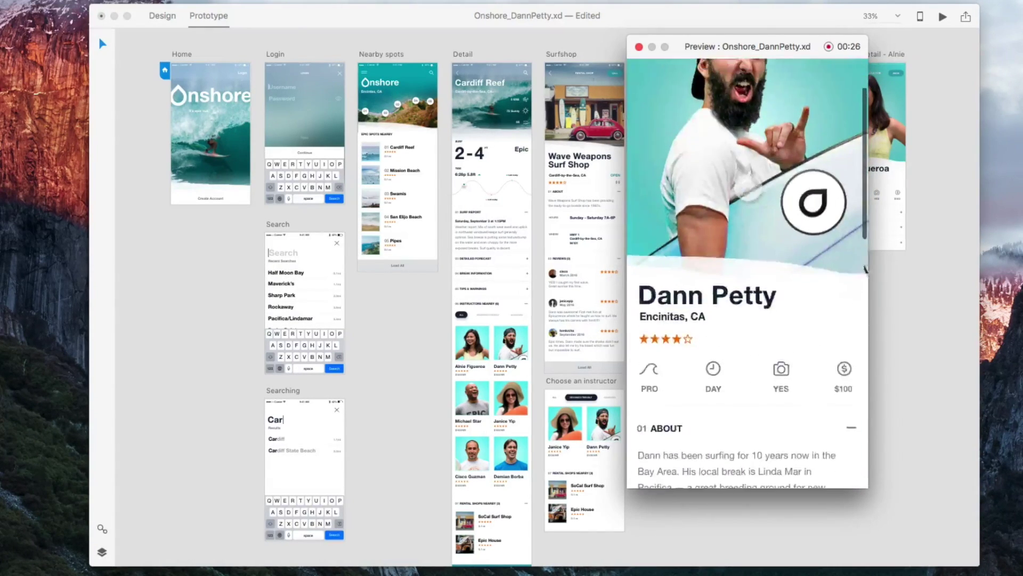
{"action": "left_click", "coordinate": [645, 90]}
{"action": "scroll", "coordinate": [705, 195], "scroll_direction": "down", "scroll_amount": 20}
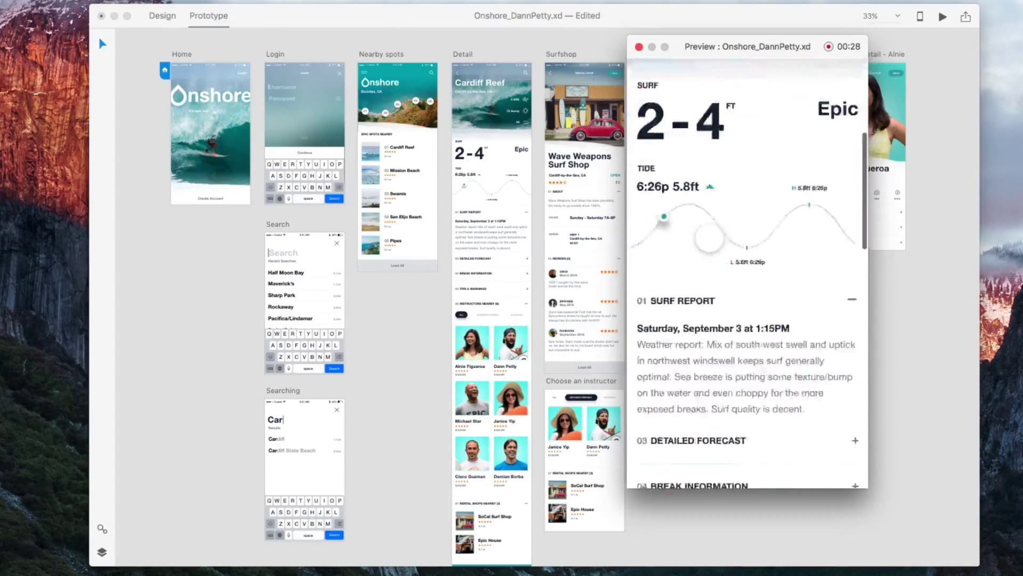
{"action": "left_click", "coordinate": [687, 309]}
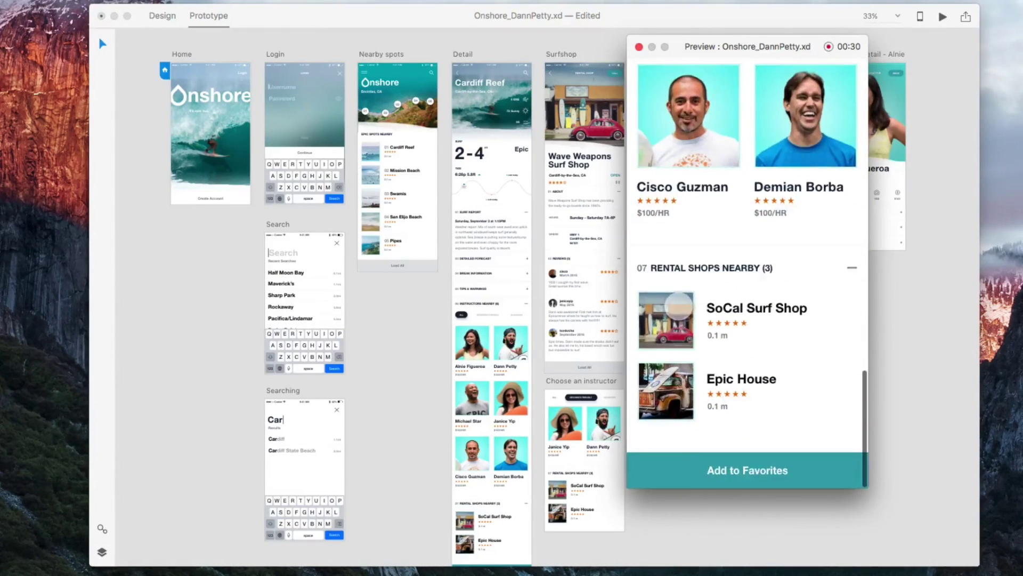
{"action": "scroll", "coordinate": [735, 271], "scroll_direction": "down", "scroll_amount": 10}
{"action": "scroll", "coordinate": [740, 285], "scroll_direction": "down", "scroll_amount": 5}
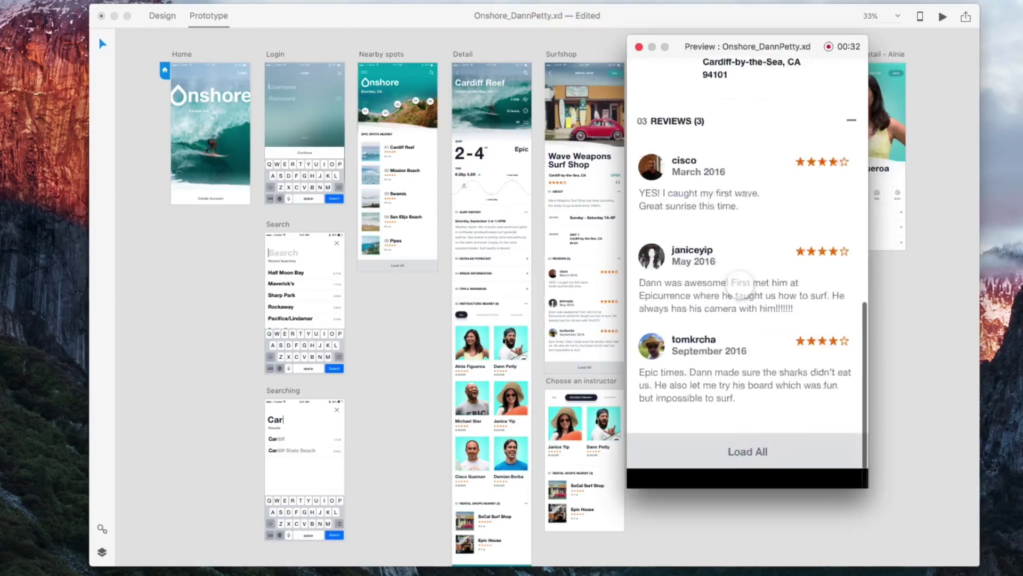
{"action": "scroll", "coordinate": [735, 280], "scroll_direction": "up", "scroll_amount": 15}
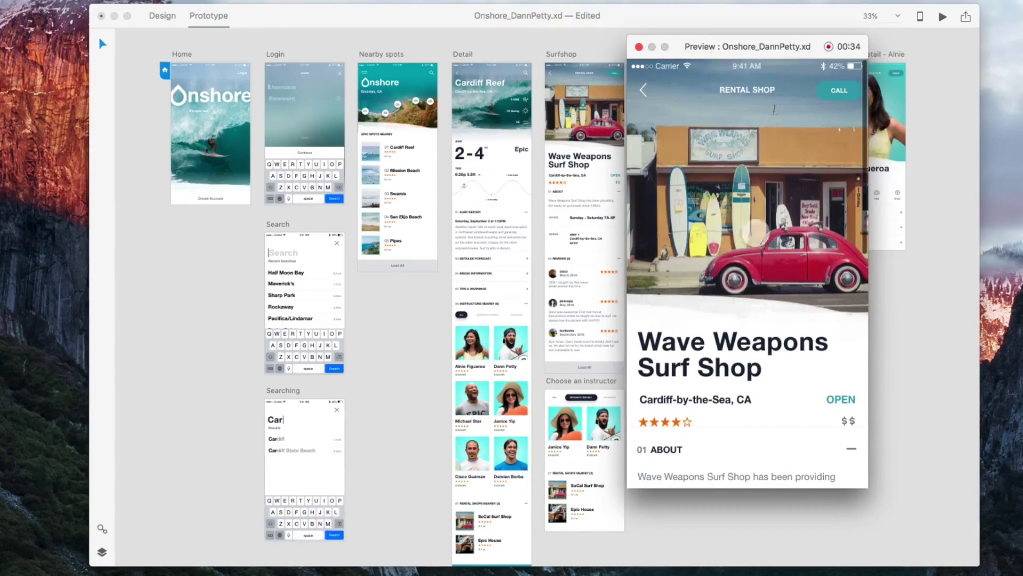
{"action": "left_click", "coordinate": [829, 47]}
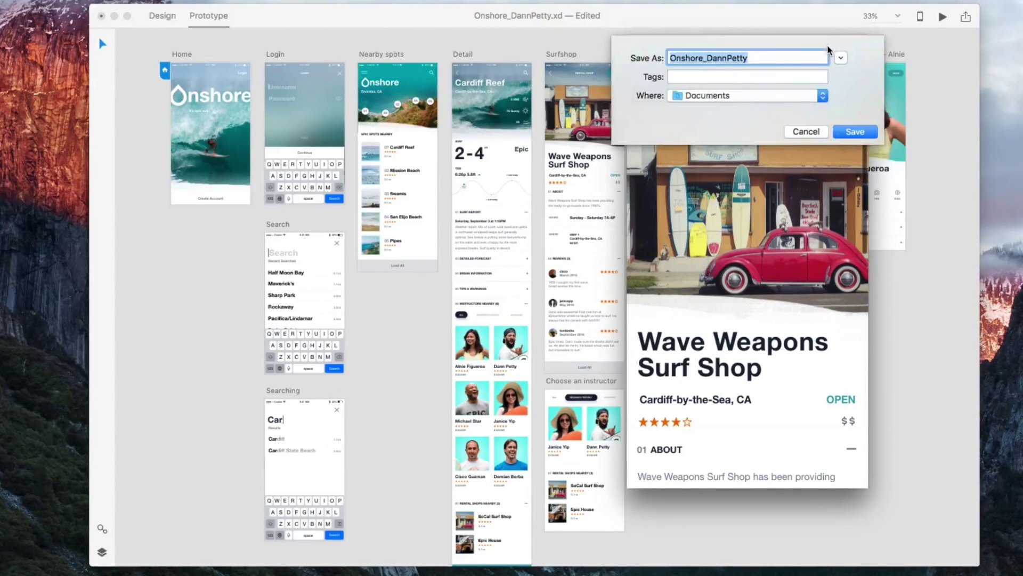
Save the recording as a movie on the Desktop with an edited file name
{"action": "left_click", "coordinate": [692, 96]}
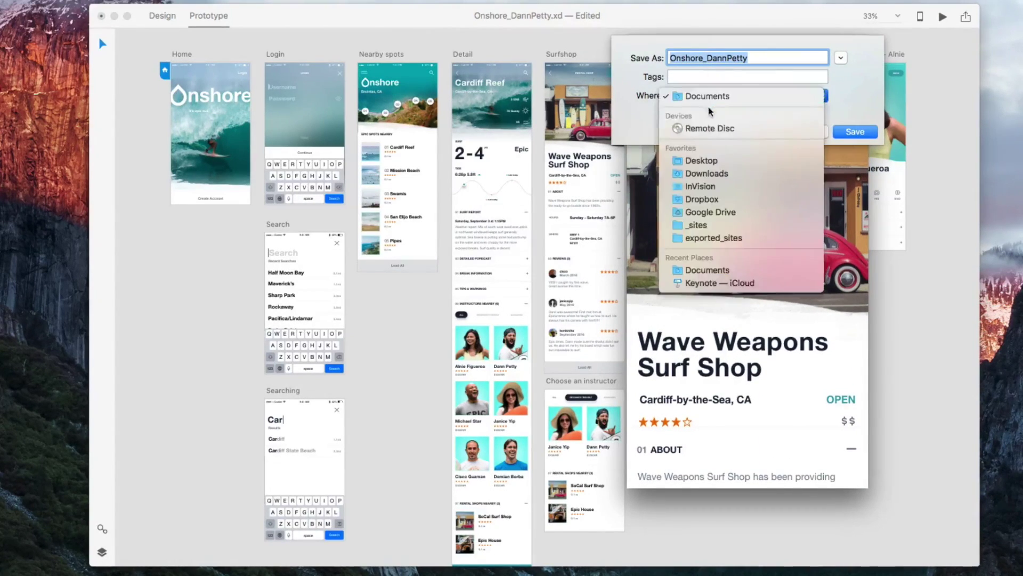
{"action": "left_click", "coordinate": [709, 160]}
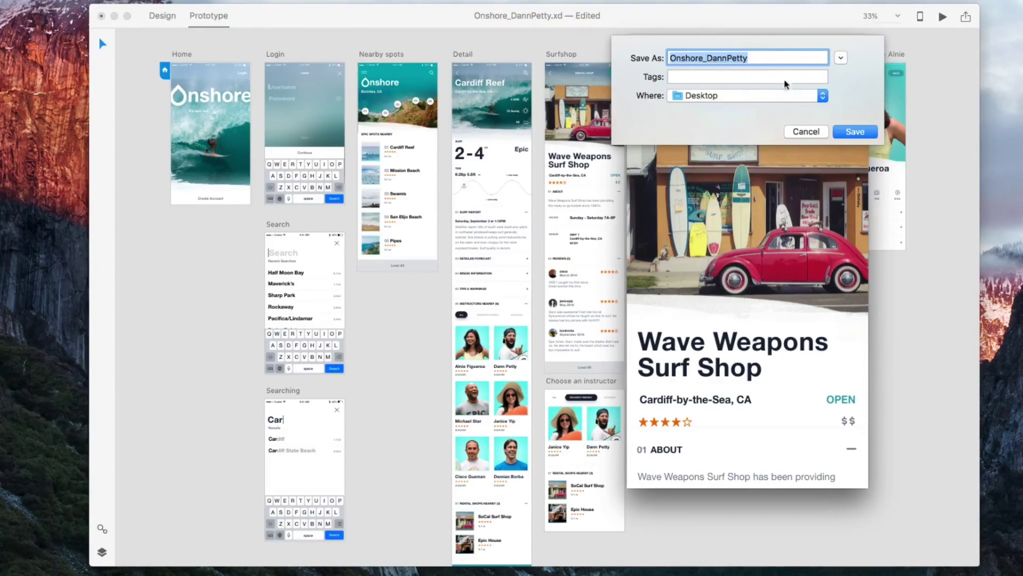
{"action": "left_click", "coordinate": [773, 60]}
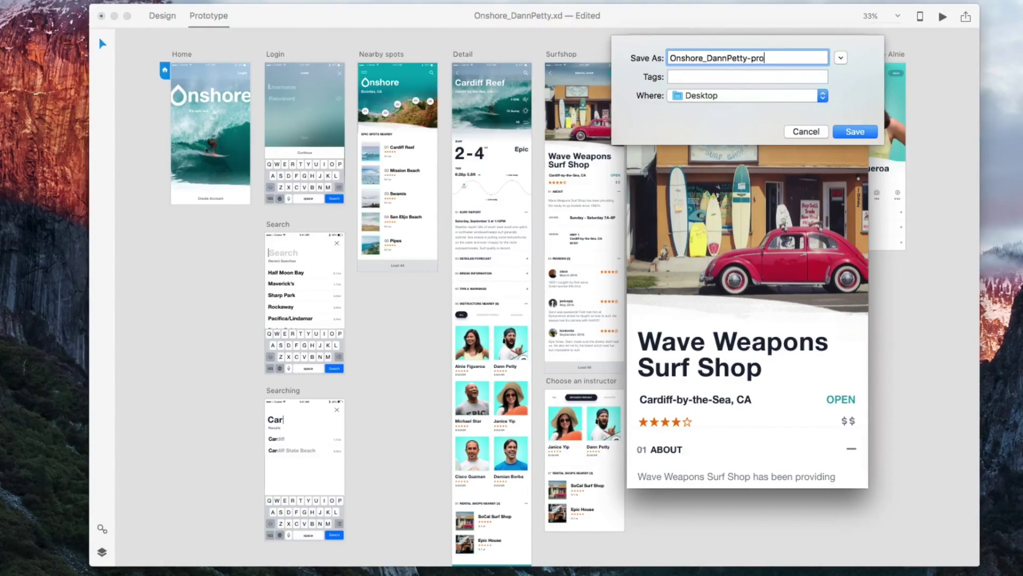
{"action": "key", "text": "Return"}
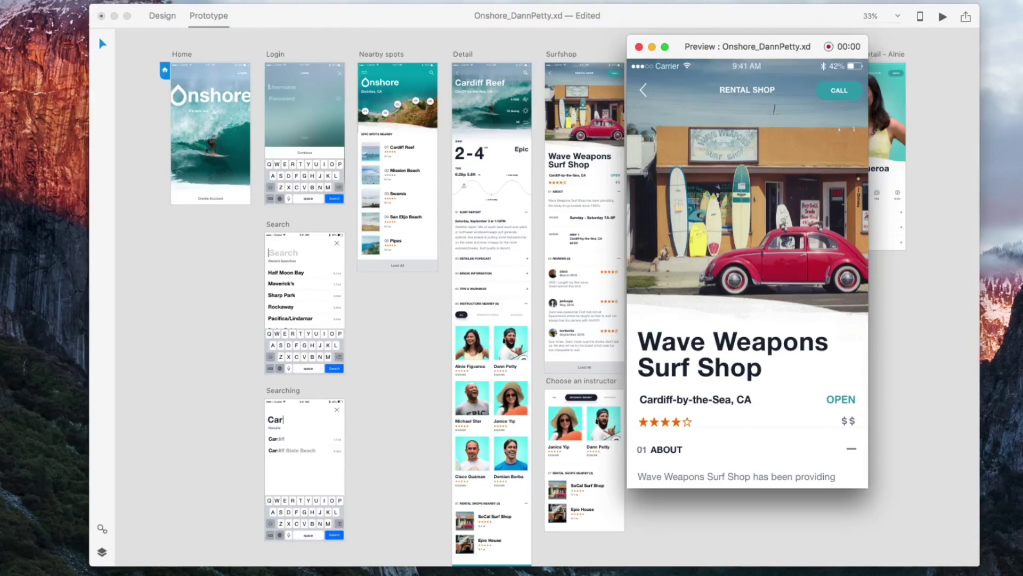
Play back the saved walkthrough video, then close its viewer
{"action": "key", "text": "Escape"}
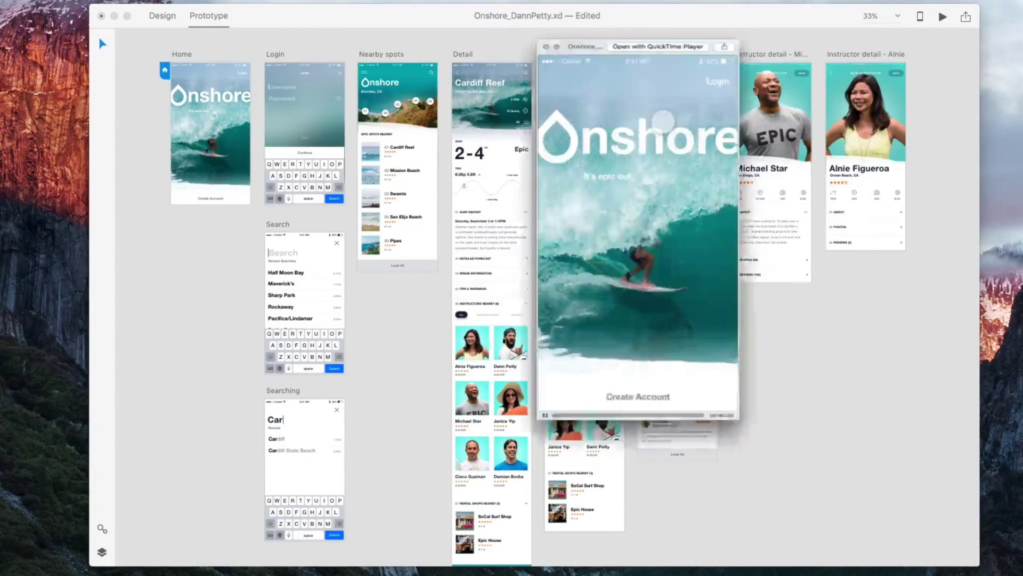
{"action": "left_click_drag", "start_coordinate": [449, 69], "coordinate": [255, 77]}
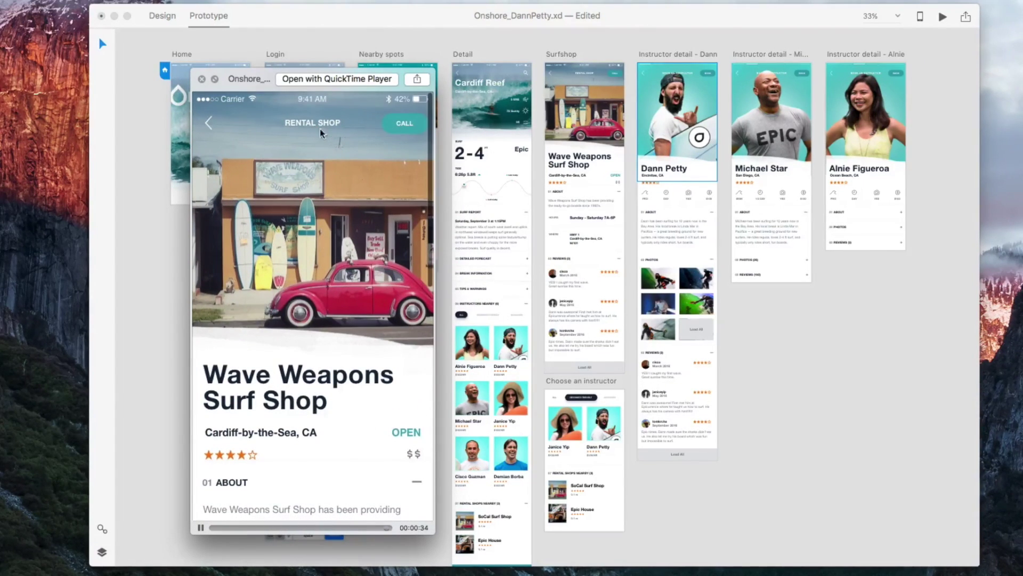
{"action": "left_click", "coordinate": [203, 79]}
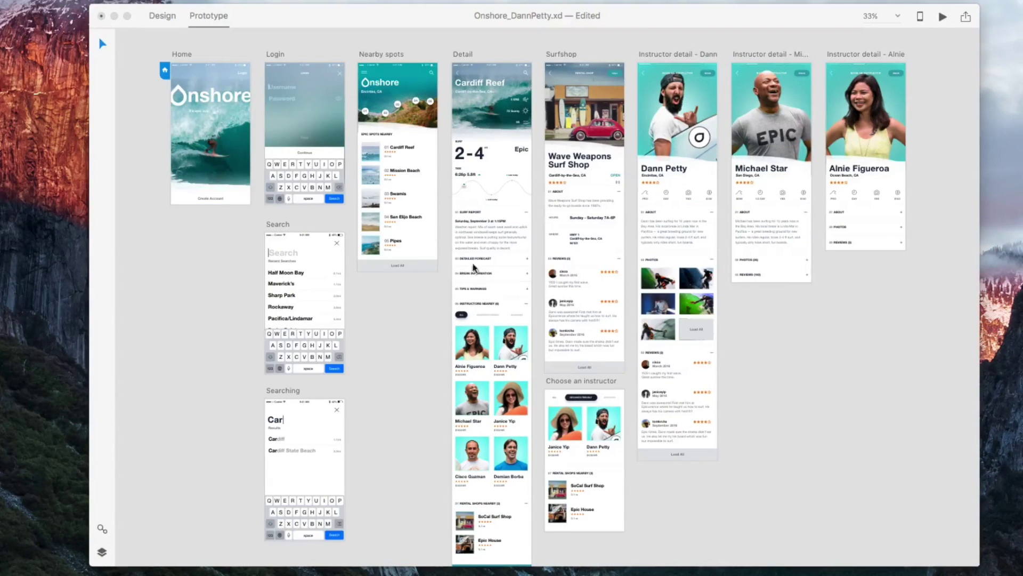
Close the reopened preview and select the Nearby spots artboard
{"action": "key", "text": "super+Return"}
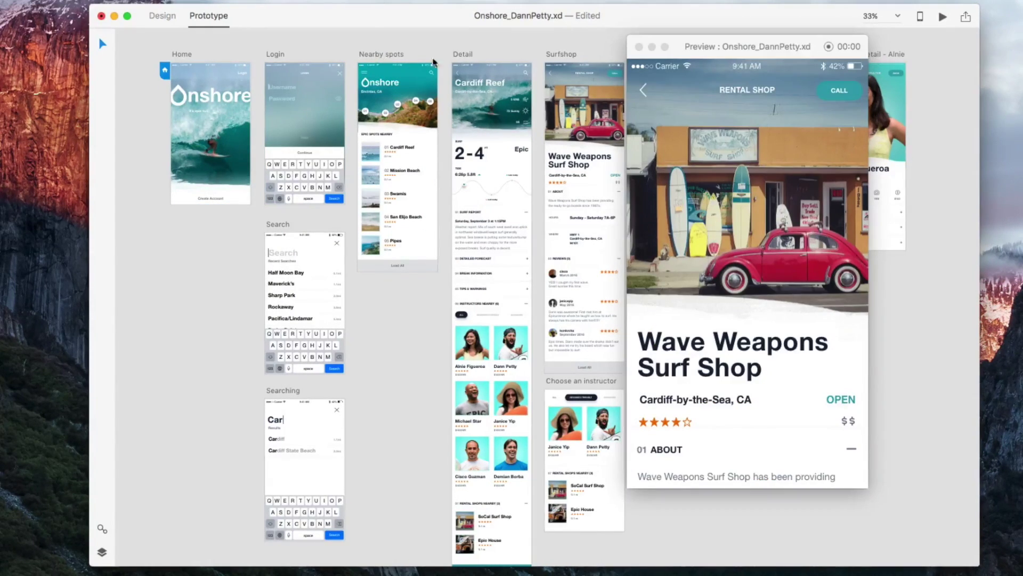
{"action": "left_click", "coordinate": [638, 47]}
{"action": "left_click", "coordinate": [366, 58]}
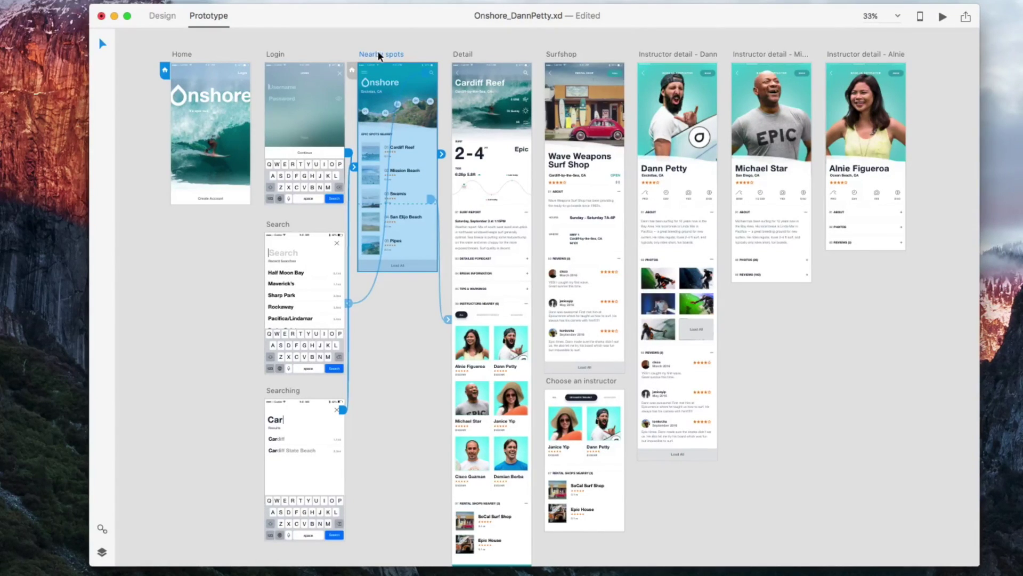
Set up the Nearby spots export as PNG for Design at 1x
{"action": "key", "text": "super+e"}
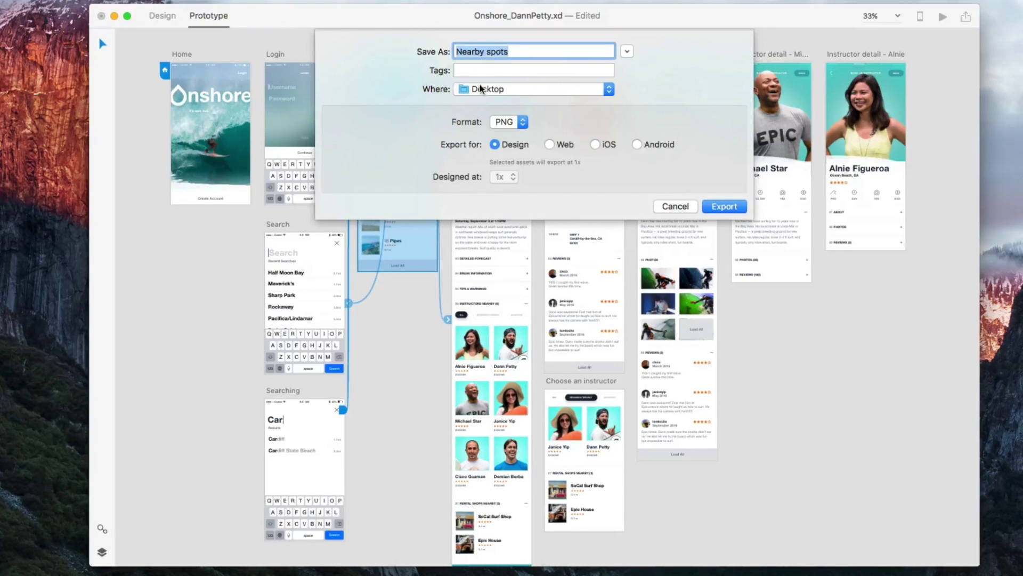
{"action": "left_click", "coordinate": [550, 144]}
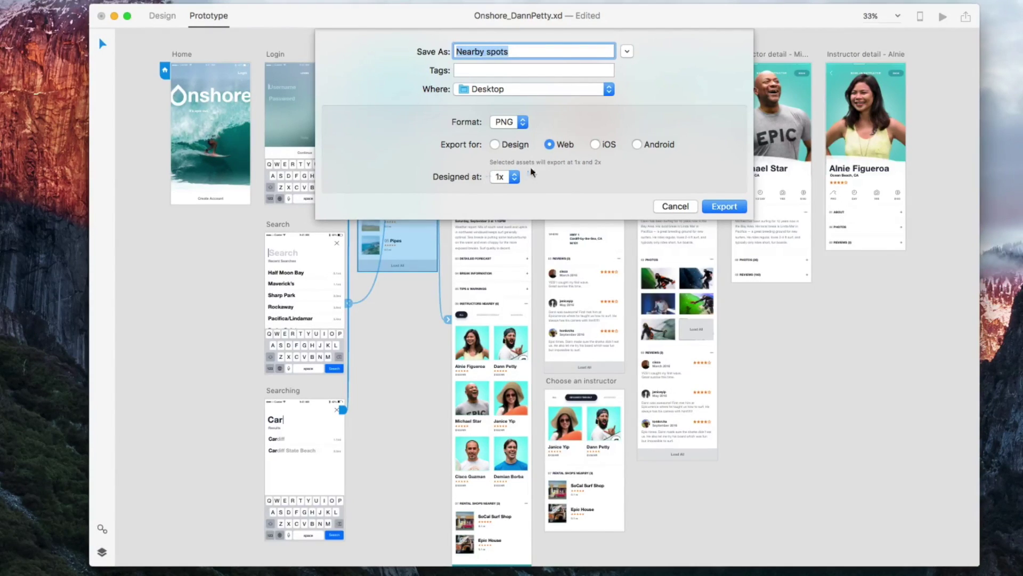
{"action": "left_click", "coordinate": [595, 145]}
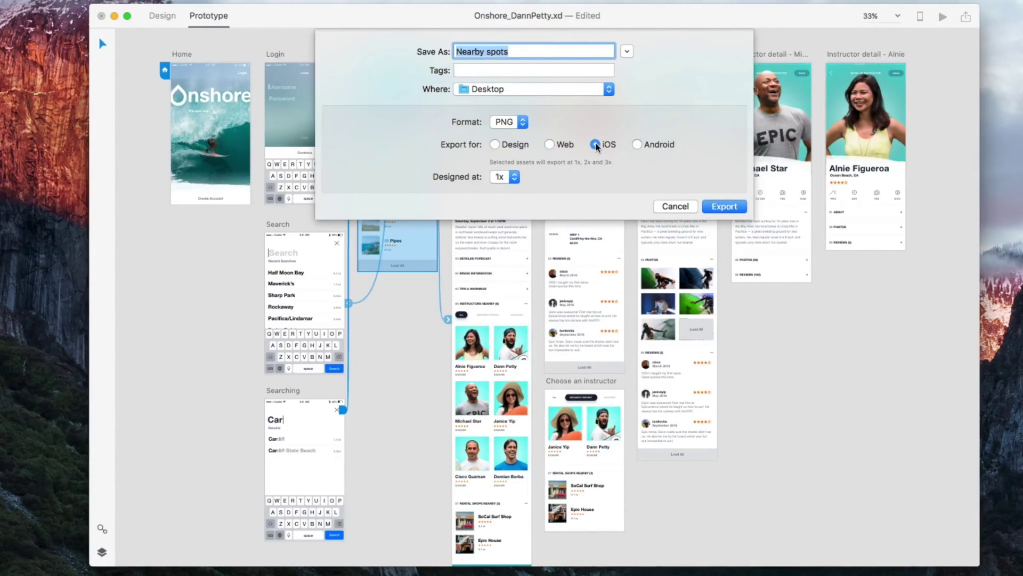
{"action": "left_click", "coordinate": [637, 145]}
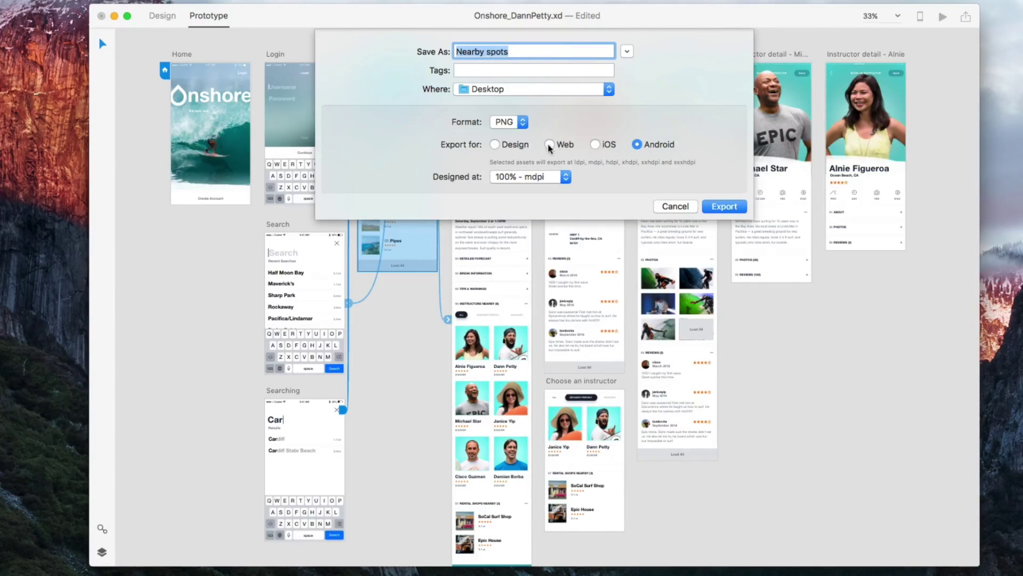
{"action": "left_click", "coordinate": [523, 143]}
{"action": "left_click", "coordinate": [570, 147]}
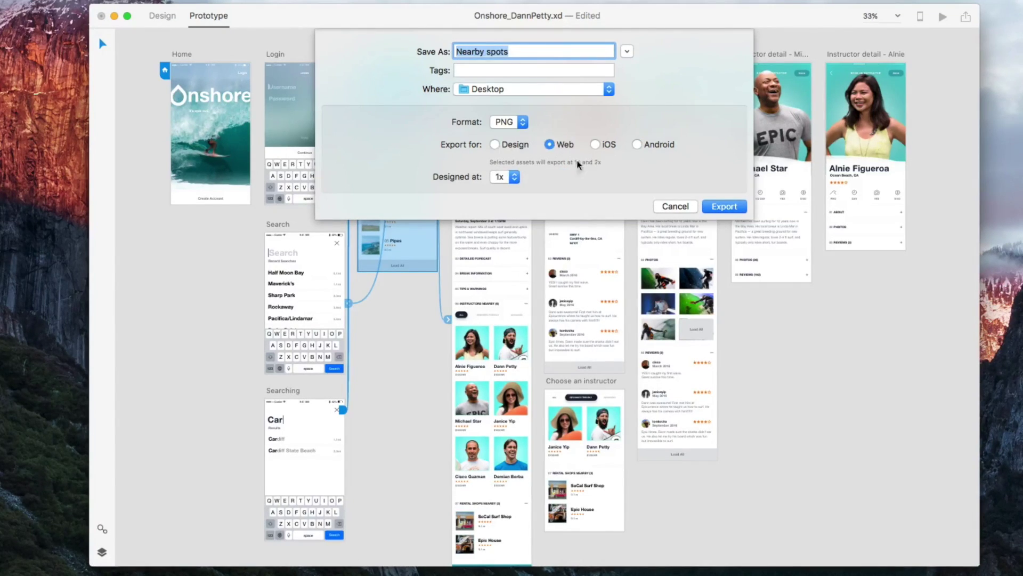
{"action": "left_click", "coordinate": [498, 146]}
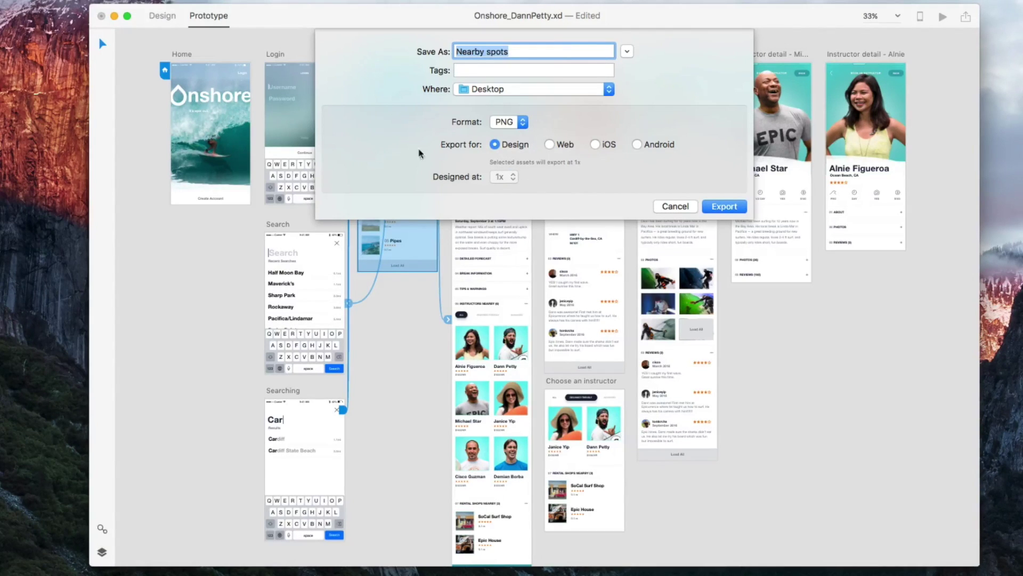
Export Nearby spots, then the Alnie, Michael Star and Dann instructor artboards, as PNGs
{"action": "left_click", "coordinate": [718, 207]}
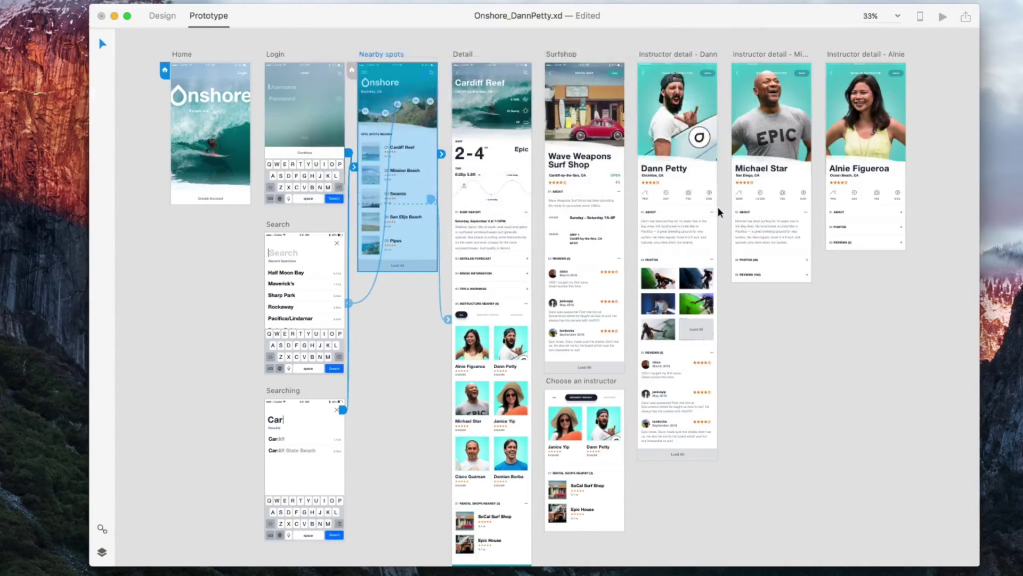
{"action": "mouse_move", "coordinate": [1018, 96]}
{"action": "left_mouse_down"}
{"action": "mouse_move", "coordinate": [559, 298]}
{"action": "mouse_move", "coordinate": [709, 266]}
{"action": "mouse_move", "coordinate": [1020, 91]}
{"action": "left_mouse_up"}
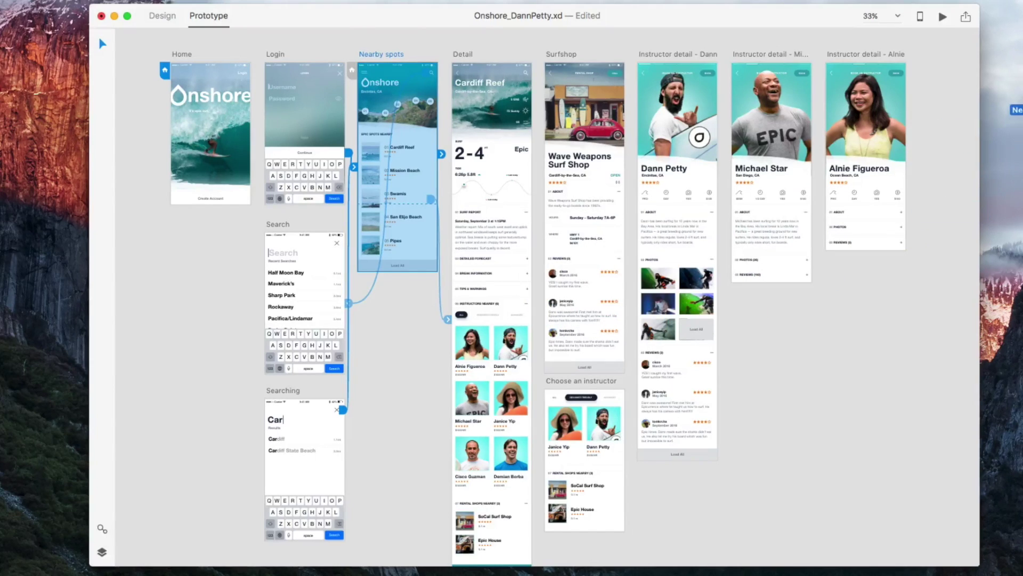
{"action": "left_click", "coordinate": [872, 55]}
{"action": "left_click", "coordinate": [767, 57], "text": "shift"}
{"action": "left_click", "coordinate": [699, 55], "text": "shift"}
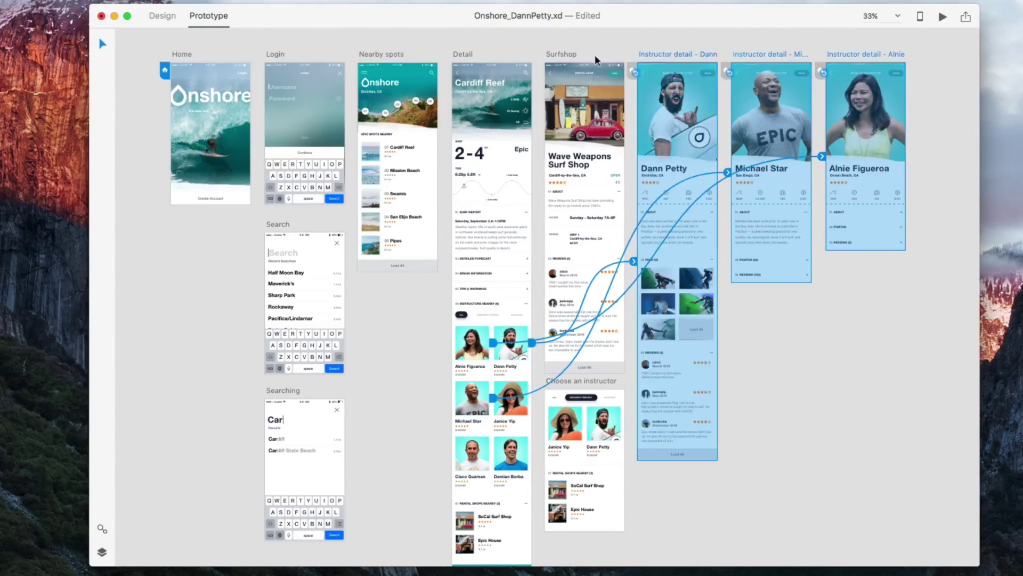
{"action": "left_click", "coordinate": [563, 56], "text": "shift"}
{"action": "left_click", "coordinate": [563, 55], "text": "shift"}
{"action": "key", "text": "super+shift+e"}
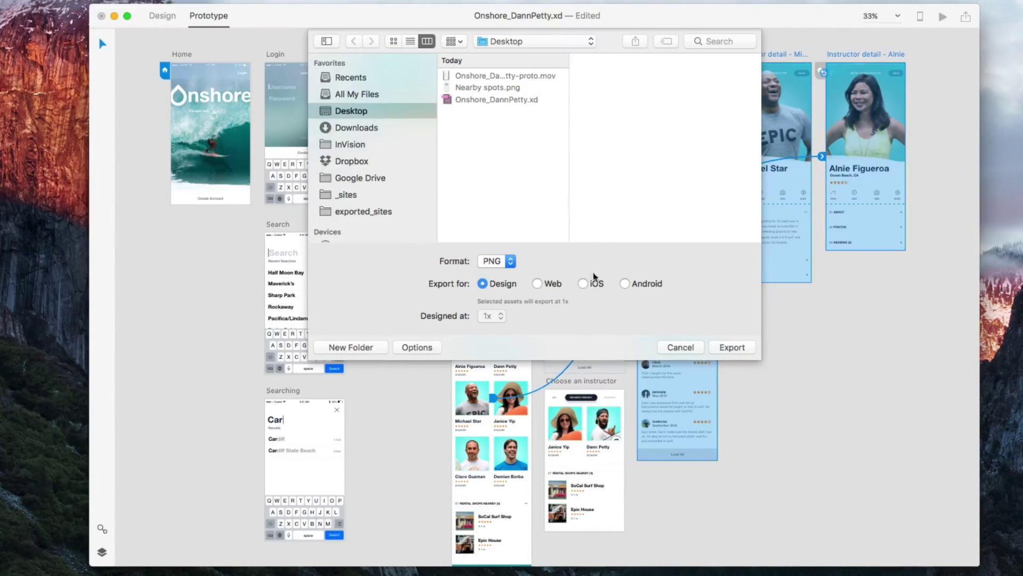
{"action": "left_click", "coordinate": [733, 301]}
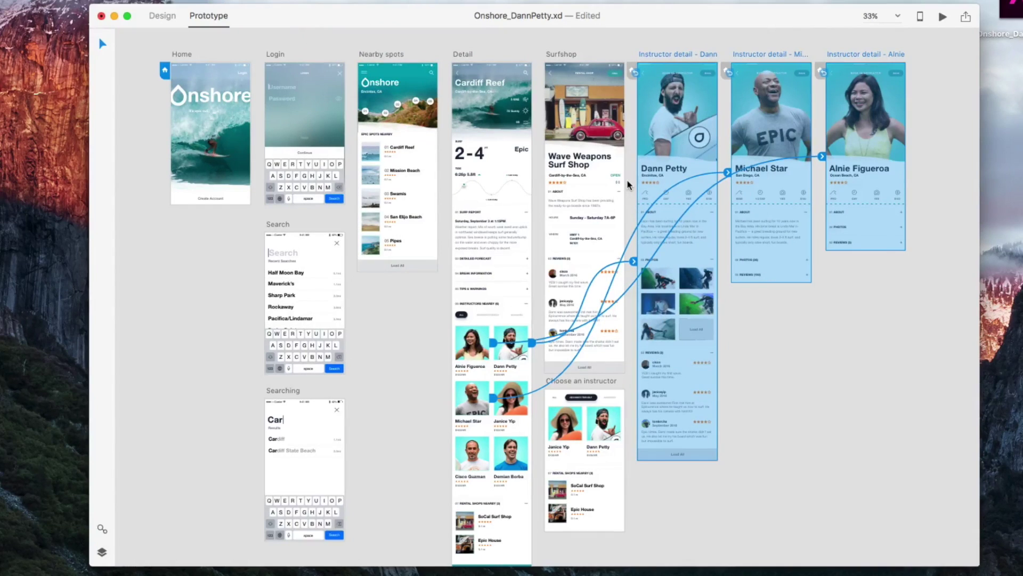
Switch back to Design mode and clear the selection
{"action": "left_click", "coordinate": [854, 263]}
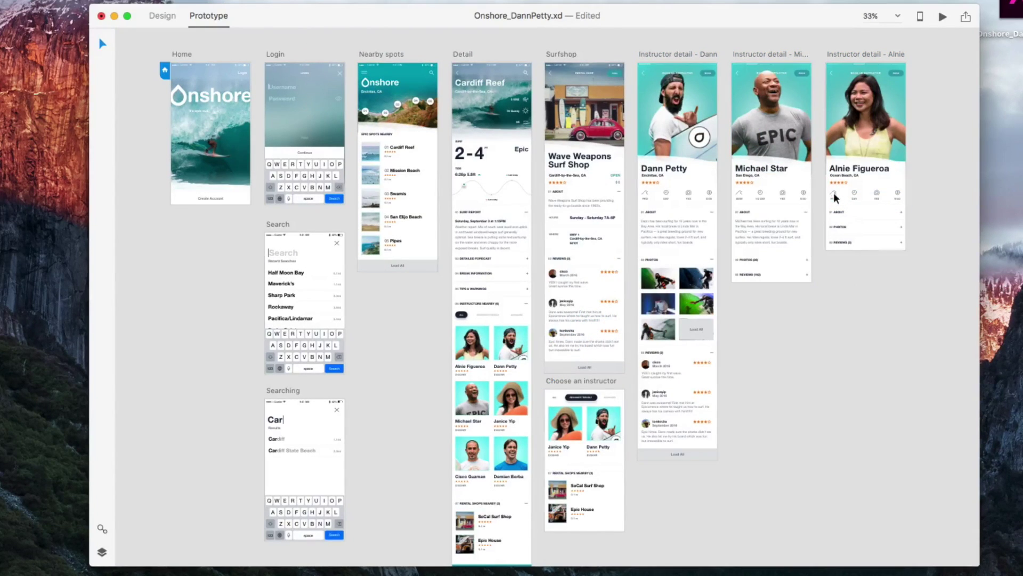
{"action": "left_click", "coordinate": [835, 199]}
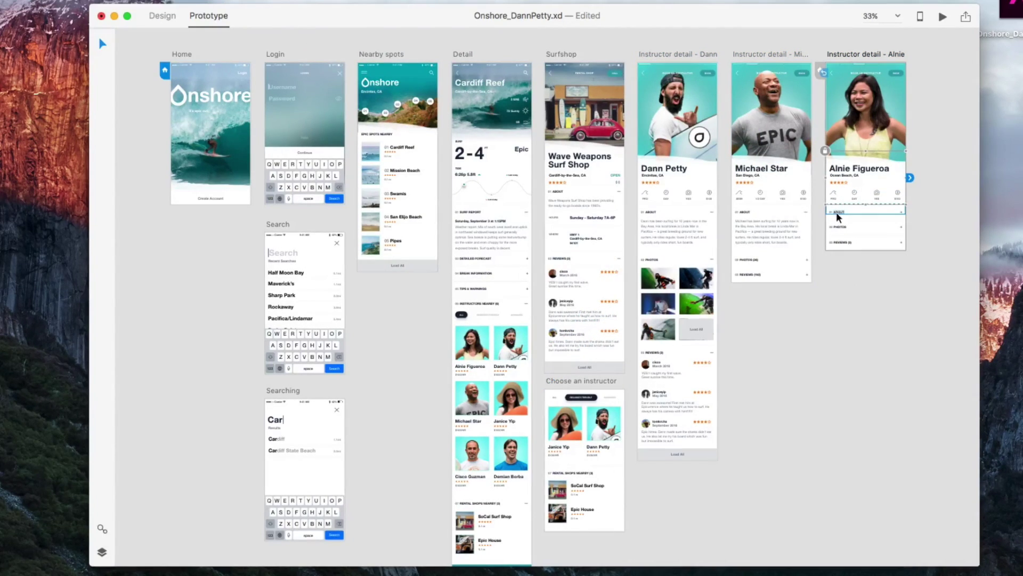
{"action": "left_click", "coordinate": [838, 213]}
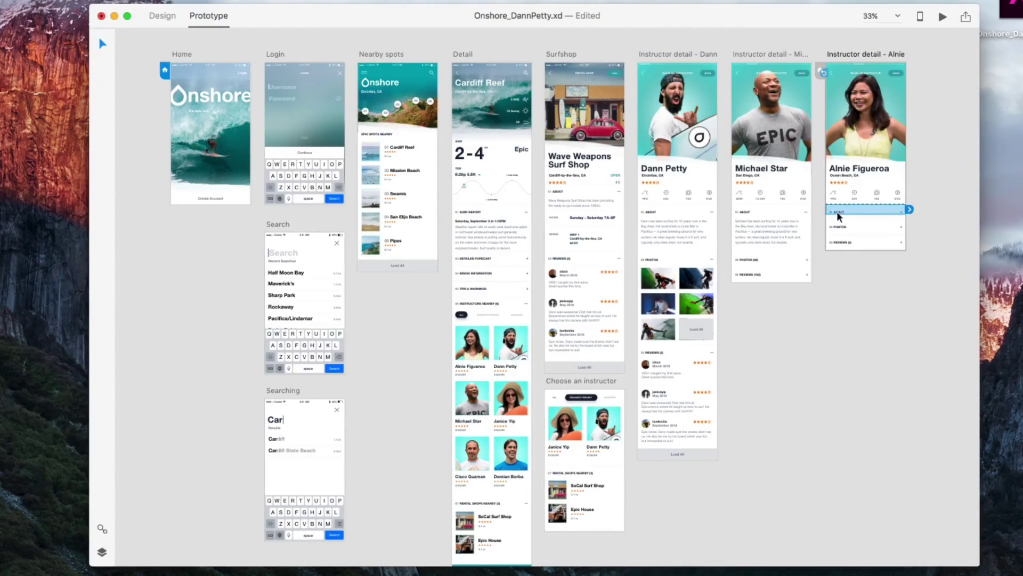
{"action": "left_click", "coordinate": [163, 20]}
{"action": "left_click", "coordinate": [765, 311]}
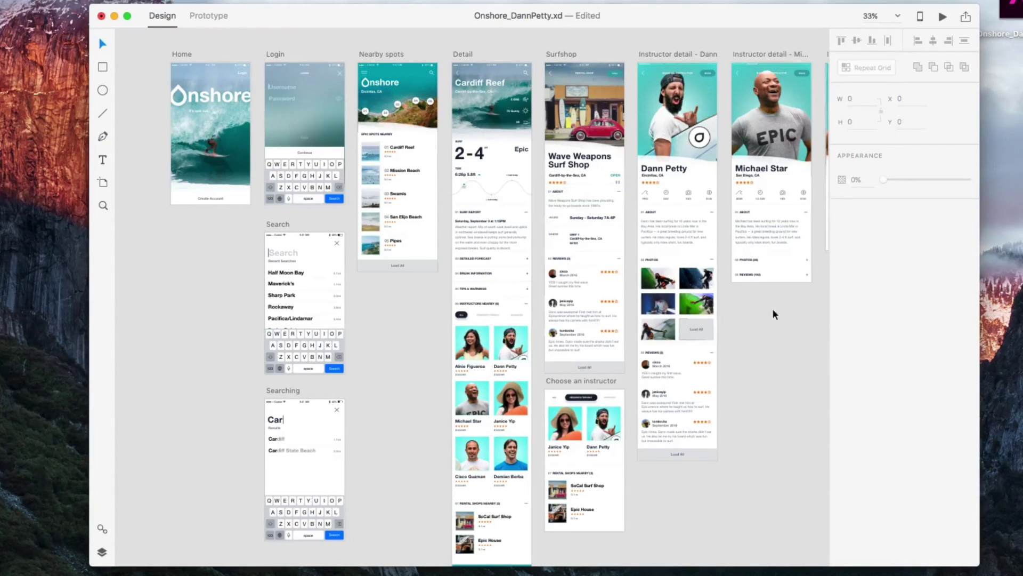
{"action": "scroll", "coordinate": [764, 311], "scroll_direction": "right", "scroll_amount": 5}
Export the Dann artboard's photo repeat grid as Photos.png and preview it
{"action": "left_click", "coordinate": [537, 285]}
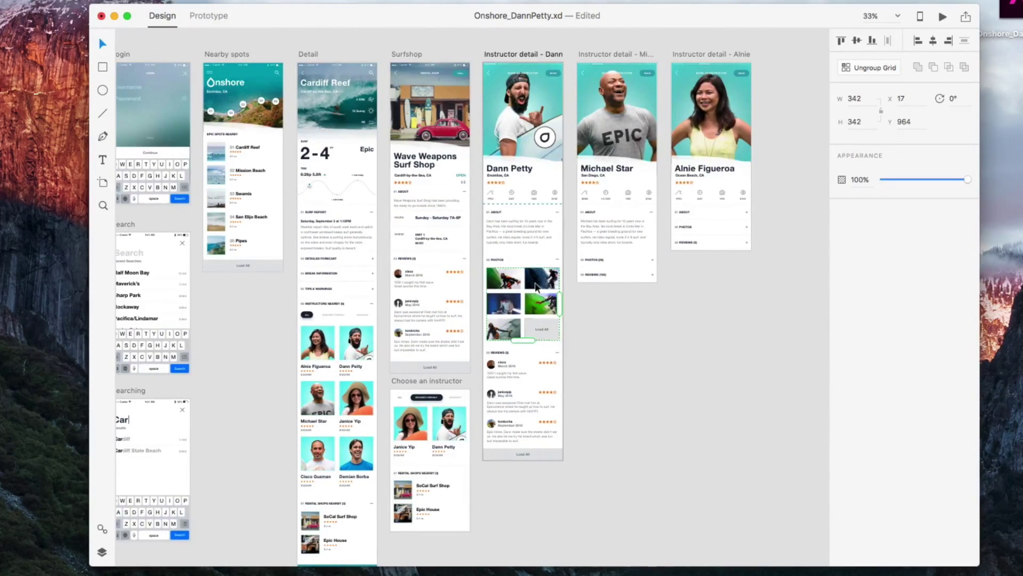
{"action": "key", "text": "super+e"}
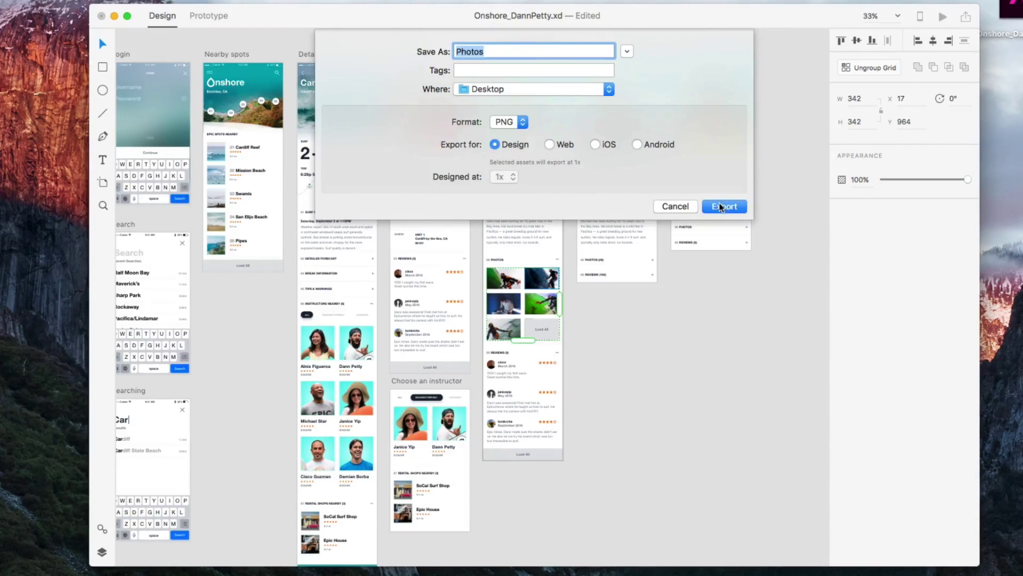
{"action": "left_click", "coordinate": [721, 206]}
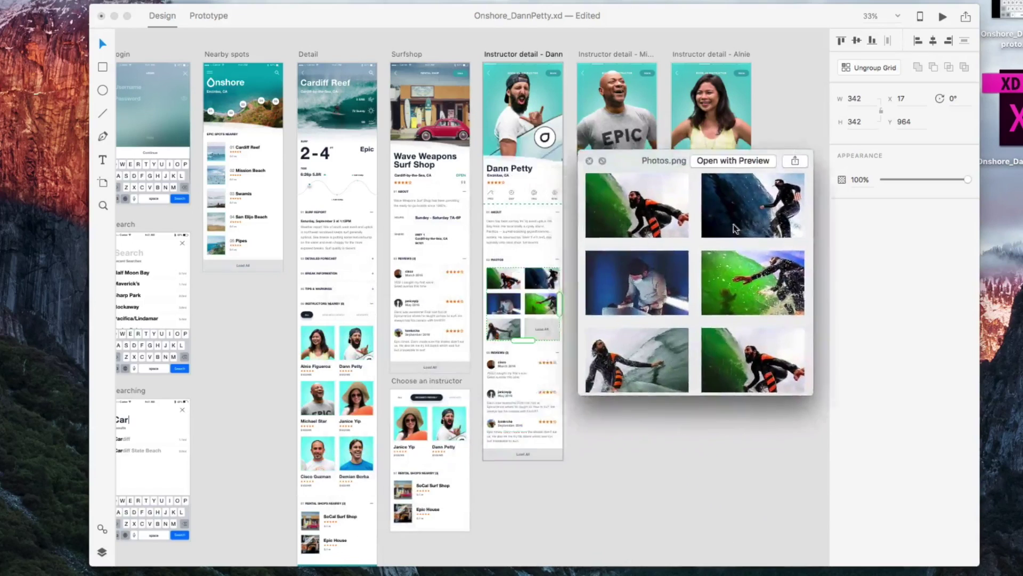
{"action": "left_click_drag", "start_coordinate": [736, 229], "coordinate": [692, 269]}
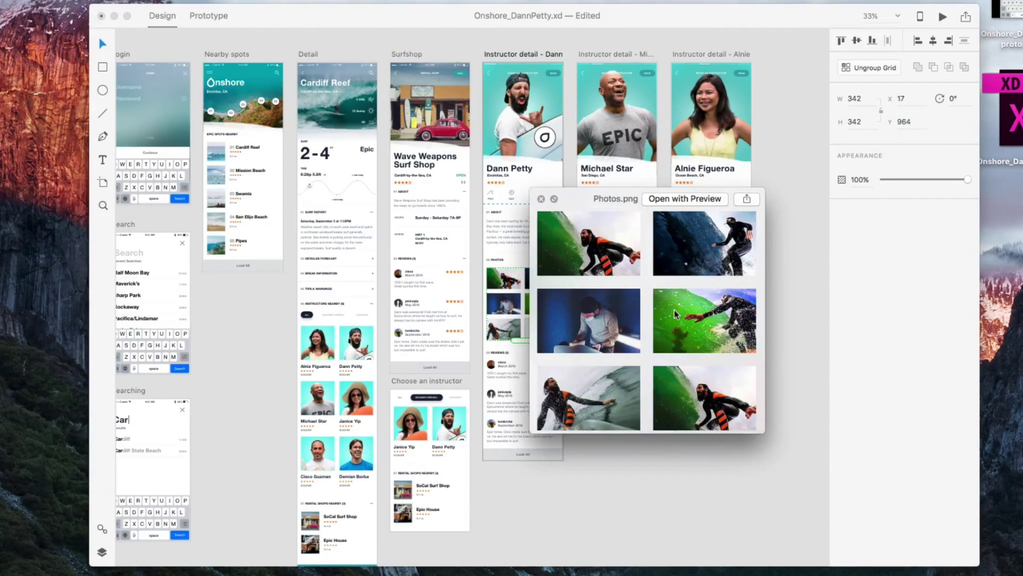
{"action": "key", "text": "space"}
{"action": "left_click", "coordinate": [596, 341]}
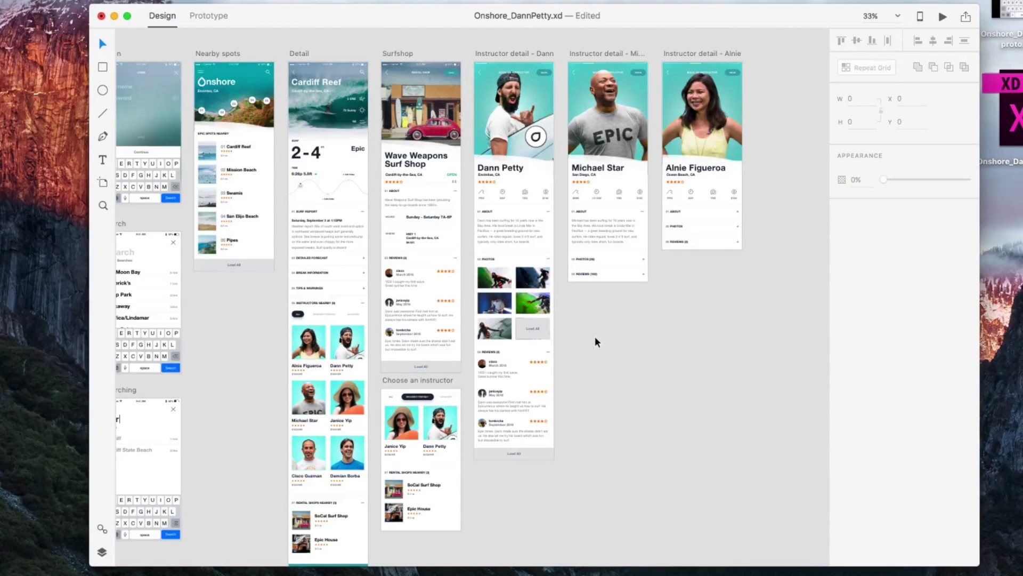
Share the prototype as 'Onshore App' with comments allowed and open the generated link
{"action": "left_click", "coordinate": [965, 19]}
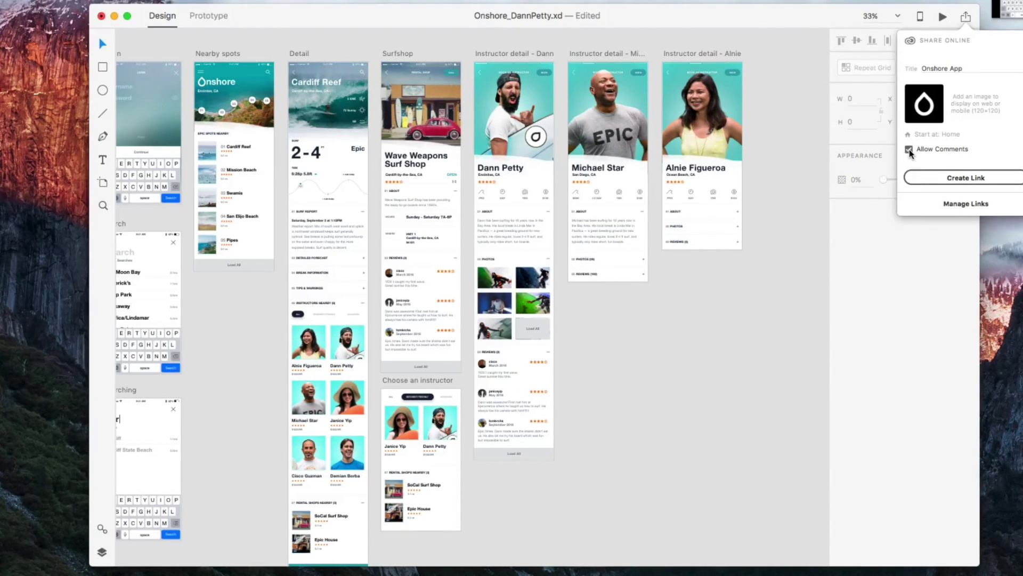
{"action": "left_click", "coordinate": [935, 179]}
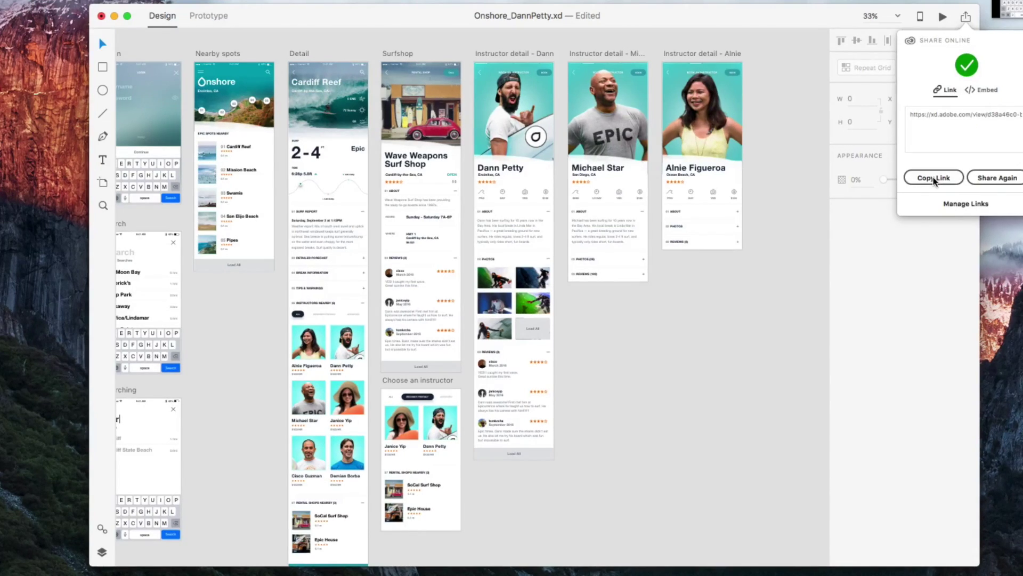
{"action": "left_click", "coordinate": [944, 115]}
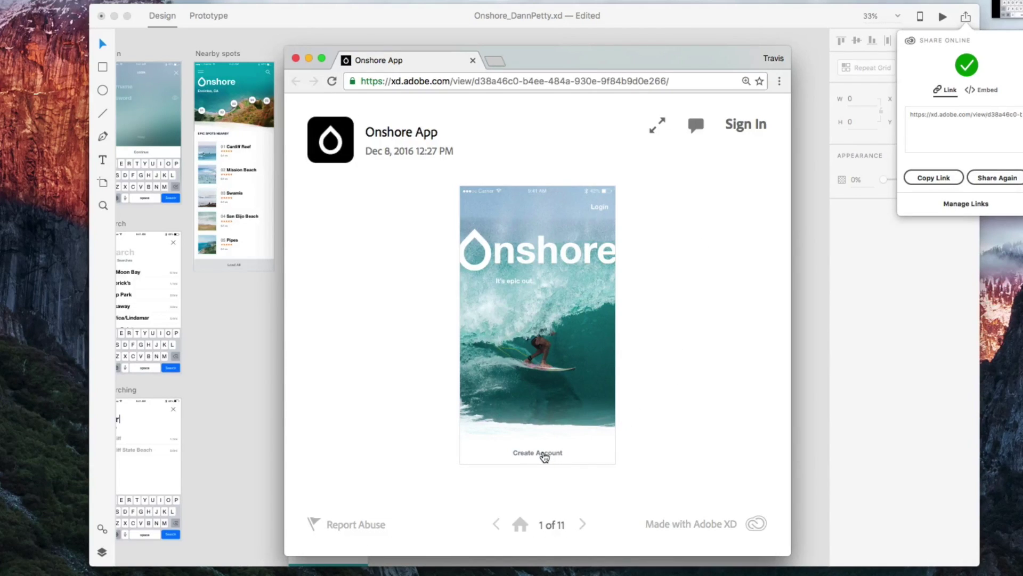
In the web viewer, advance to Login, return to the splash, then open Cardiff Reef
{"action": "left_click", "coordinate": [543, 454]}
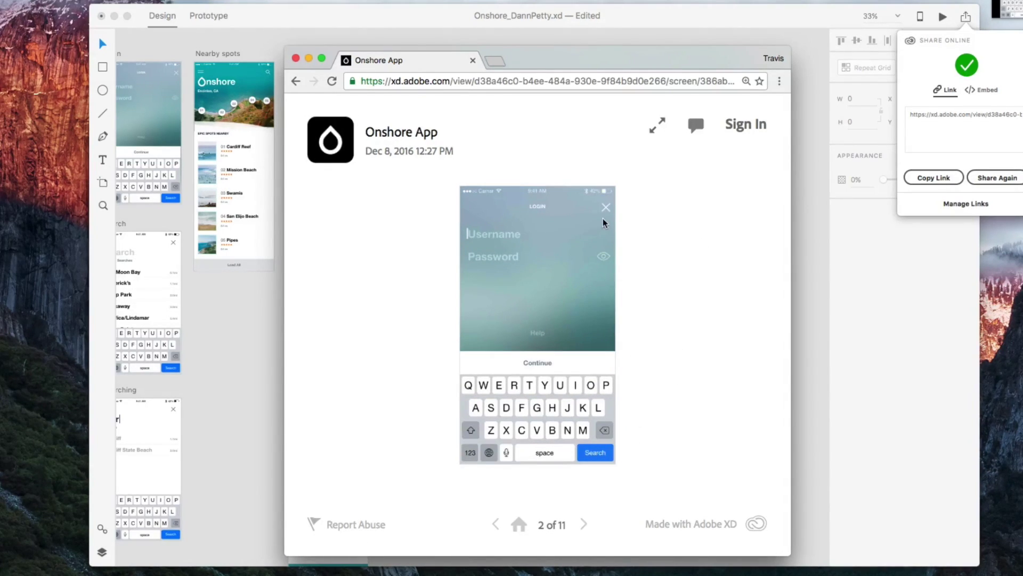
{"action": "right_click", "coordinate": [605, 219]}
{"action": "left_click", "coordinate": [590, 213]}
{"action": "left_click", "coordinate": [606, 209]}
{"action": "left_click", "coordinate": [545, 454]}
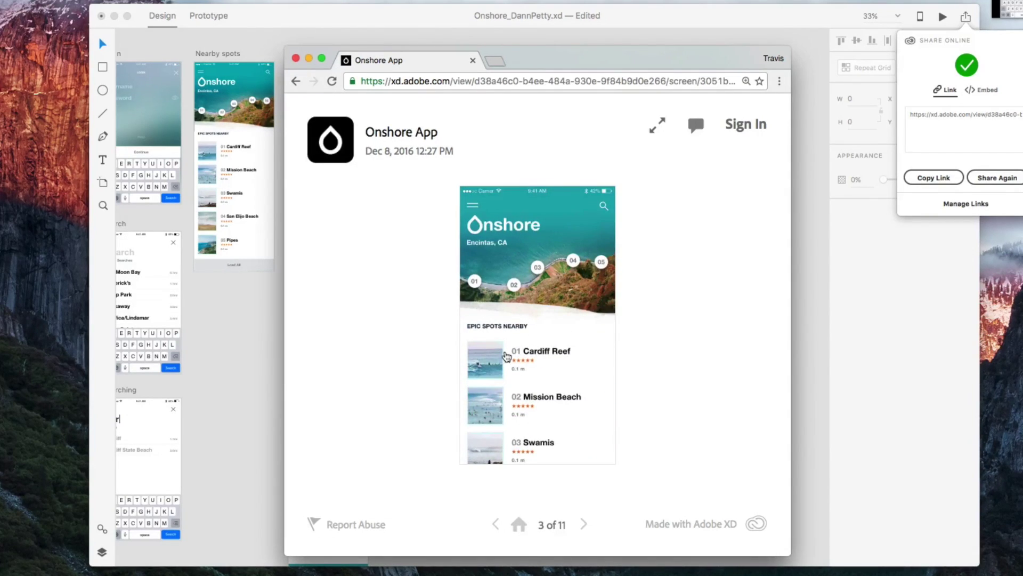
{"action": "left_click", "coordinate": [507, 356]}
{"action": "scroll", "coordinate": [519, 287], "scroll_direction": "down", "scroll_amount": 10}
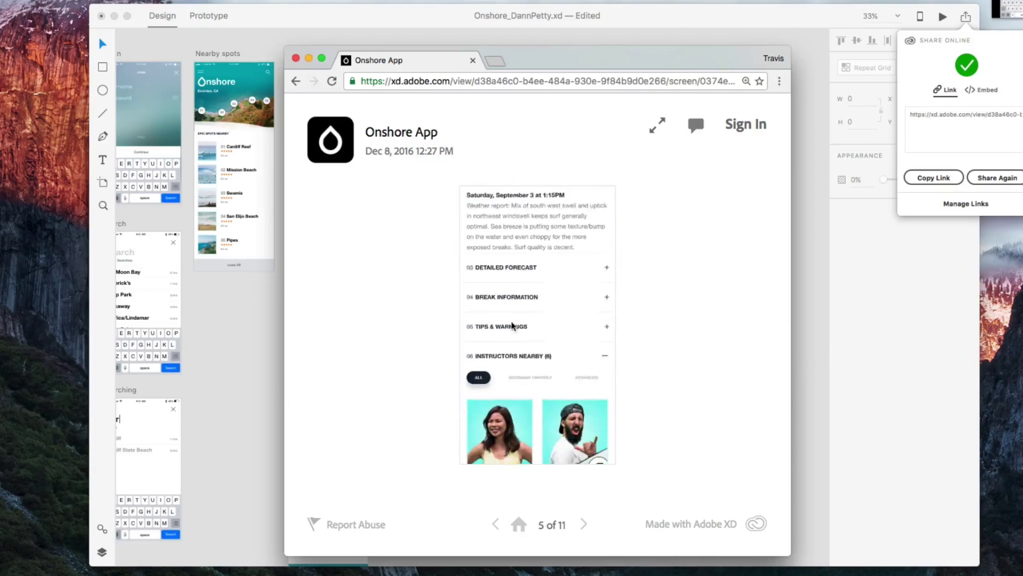
{"action": "scroll", "coordinate": [515, 331], "scroll_direction": "up", "scroll_amount": 2}
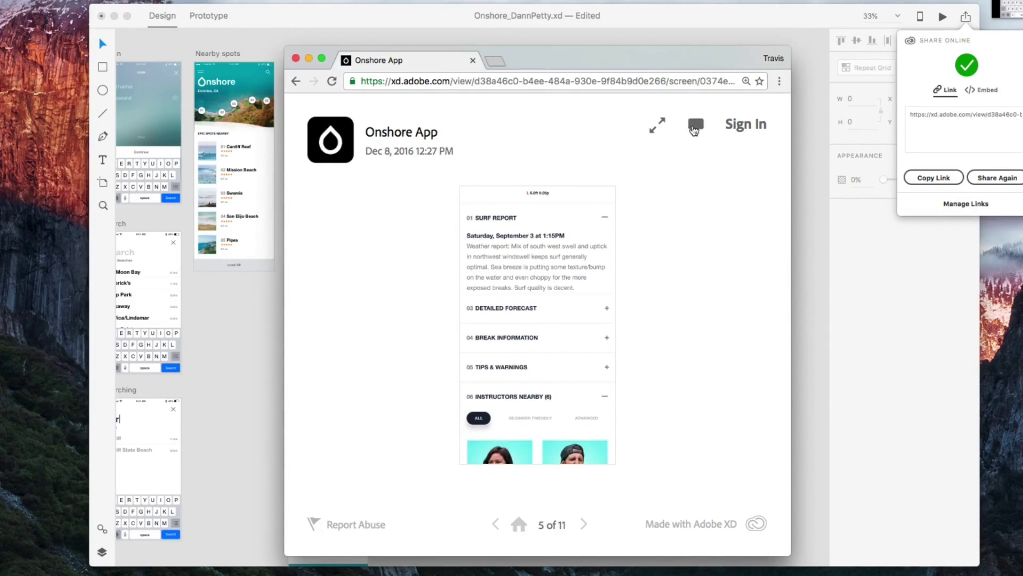
View the prototype fullscreen, then close the browser window
{"action": "left_click", "coordinate": [662, 125]}
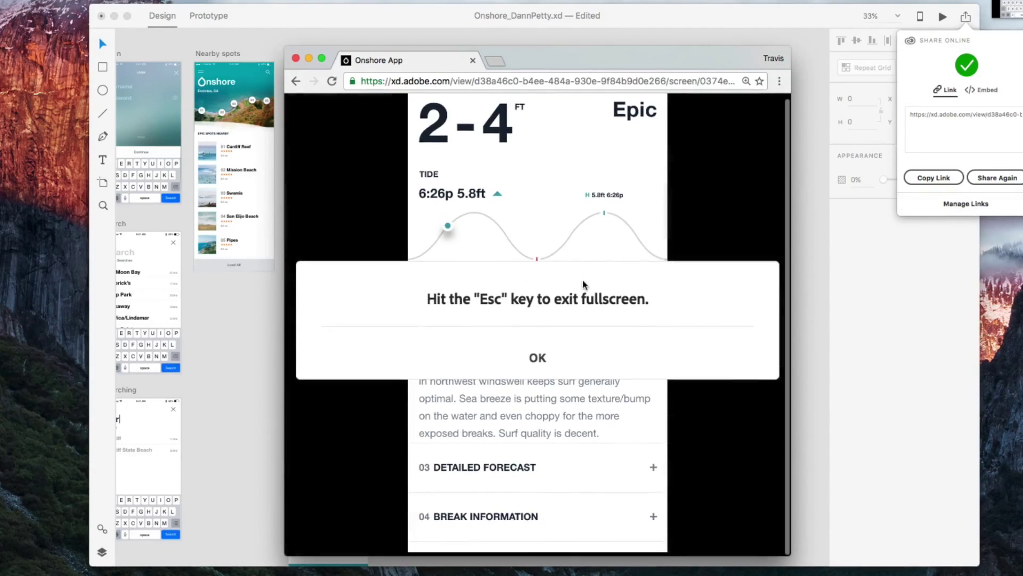
{"action": "left_click", "coordinate": [536, 379]}
{"action": "scroll", "coordinate": [487, 274], "scroll_direction": "down", "scroll_amount": 6}
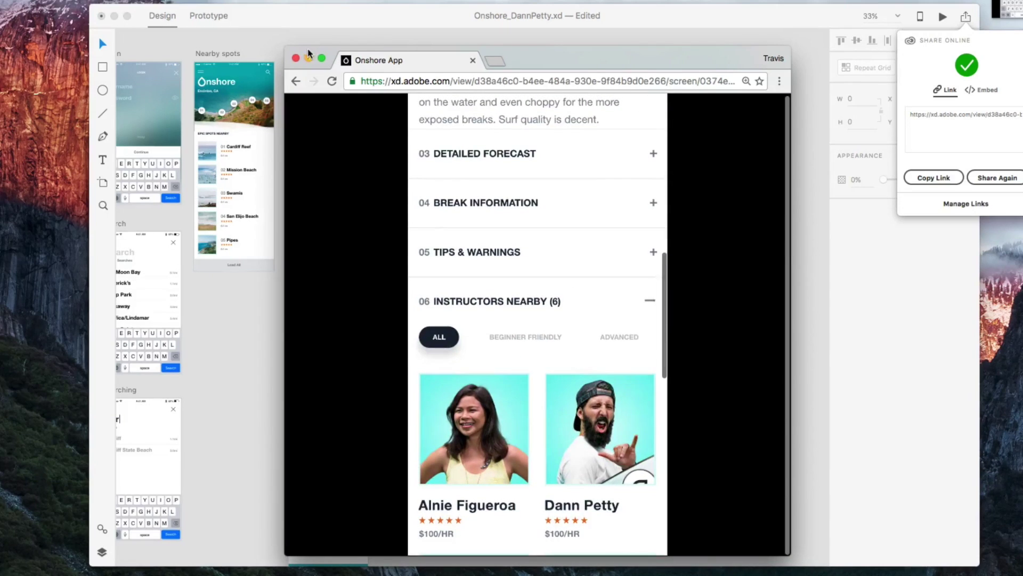
{"action": "left_click", "coordinate": [295, 58]}
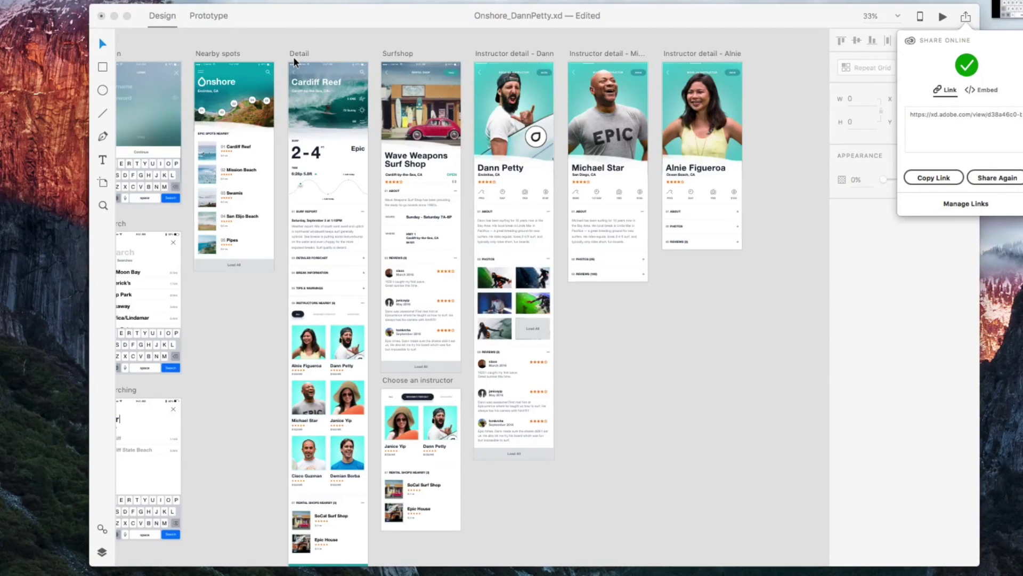